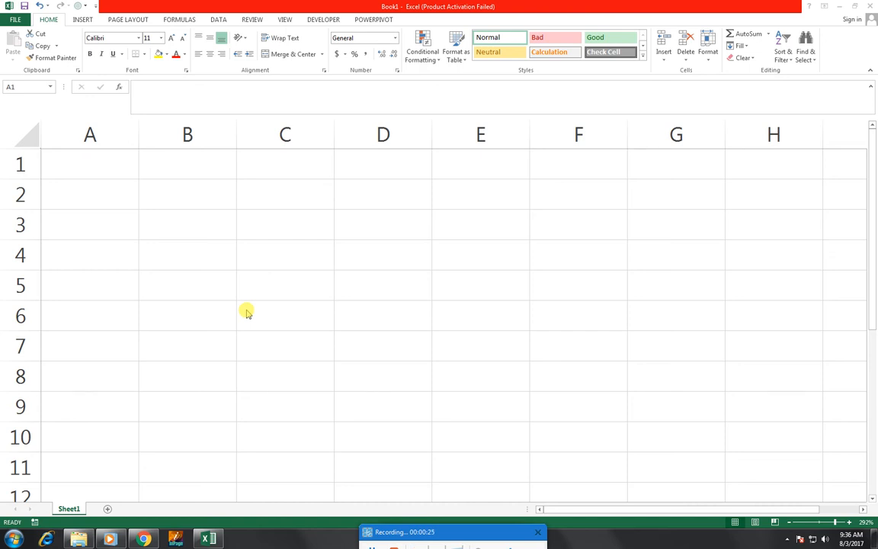
Step: Enter the values 45, 65, 98, 35 and 62 down column A in cells A1 to A5
{"action": "left_click", "coordinate": [145, 202]}
{"action": "key", "text": "BackSpace"}
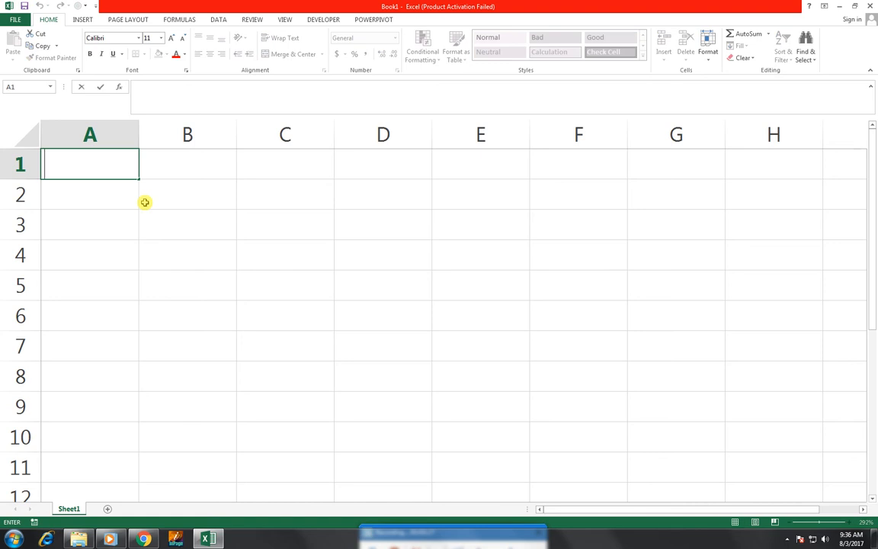
{"action": "type", "text": "45"}
{"action": "key", "text": "Return"}
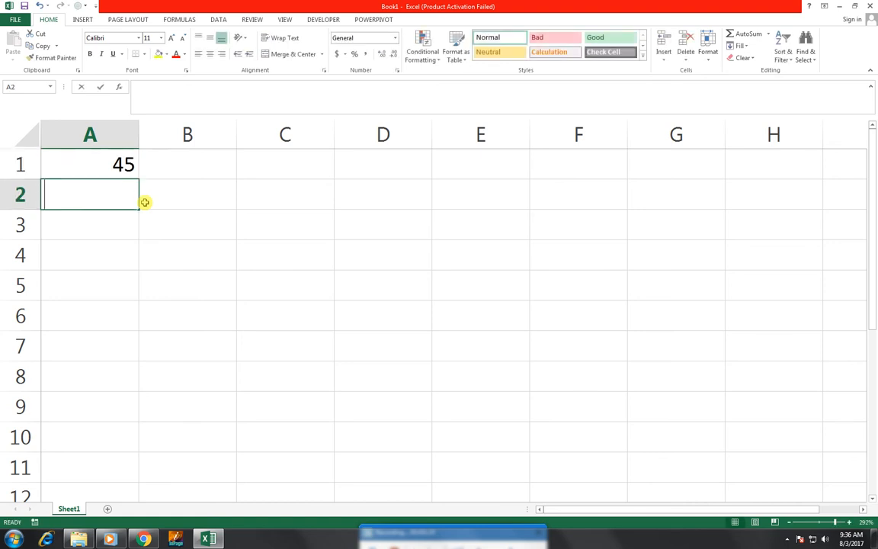
{"action": "type", "text": "65"}
{"action": "key", "text": "Return"}
{"action": "type", "text": "98"}
{"action": "key", "text": "Return"}
{"action": "type", "text": "35"}
{"action": "key", "text": "Return"}
{"action": "type", "text": "62"}
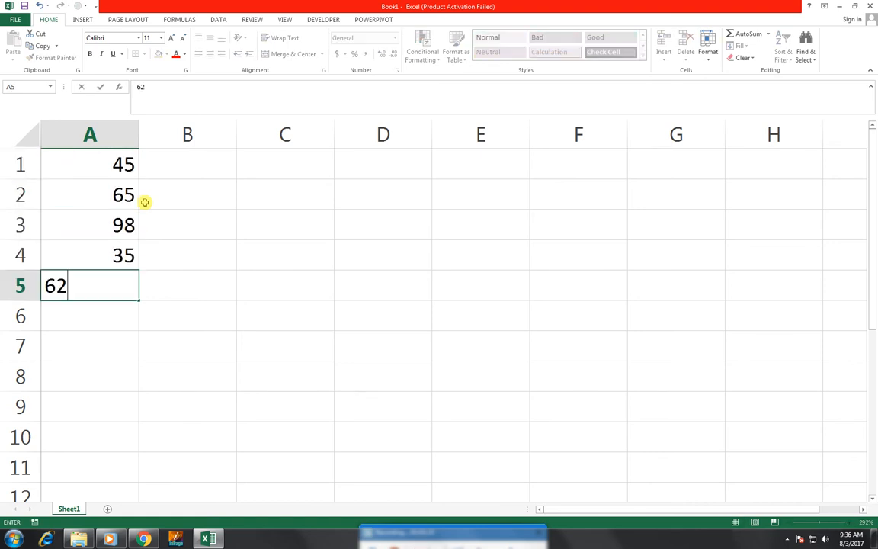
{"action": "key", "text": "Return"}
Step: Continue column A with the values 45 and 65 in cells A6 and A7
{"action": "key", "text": "Return"}
{"action": "key", "text": "Up"}
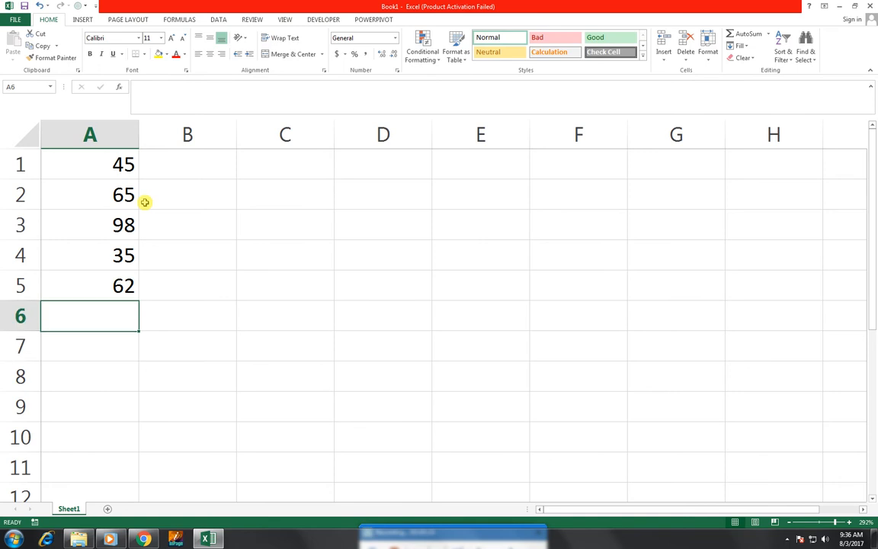
{"action": "type", "text": "45"}
{"action": "key", "text": "Return"}
{"action": "type", "text": "65"}
{"action": "key", "text": "Return"}
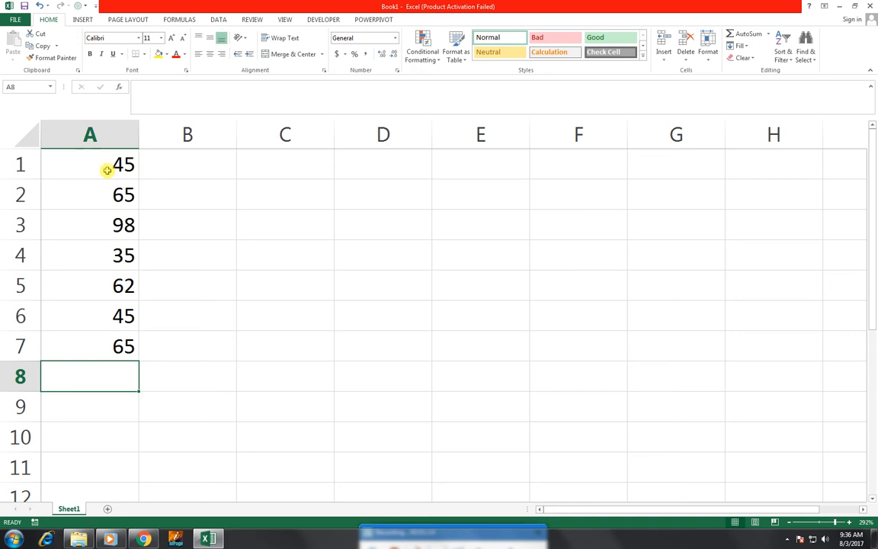
Step: Set up a Greater Than highlight rule for cells A1:A7 with a threshold of 60
{"action": "left_click_drag", "start_coordinate": [105, 163], "coordinate": [127, 337]}
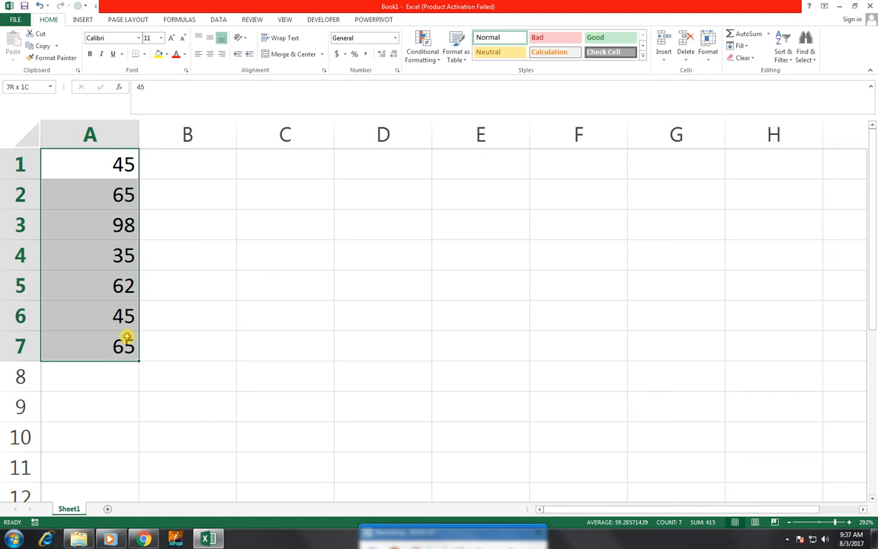
{"action": "left_click", "coordinate": [439, 64]}
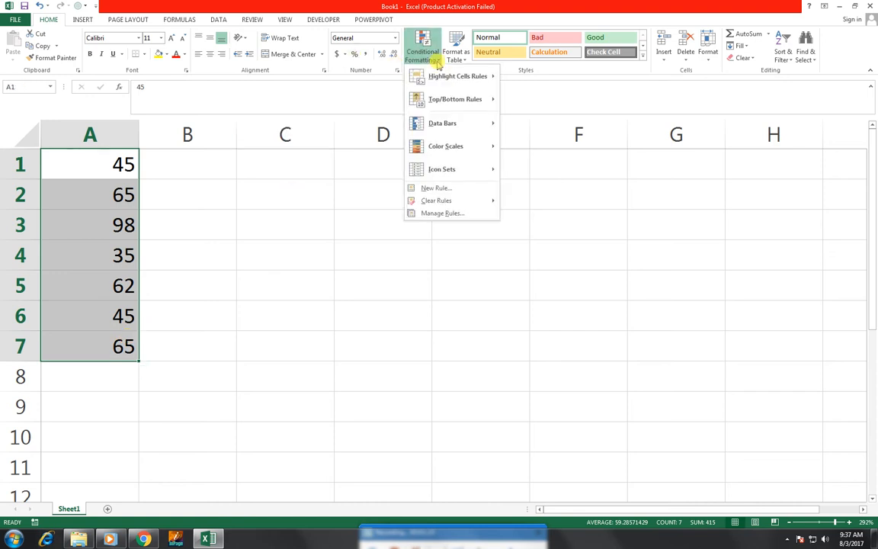
{"action": "mouse_move", "coordinate": [439, 84]}
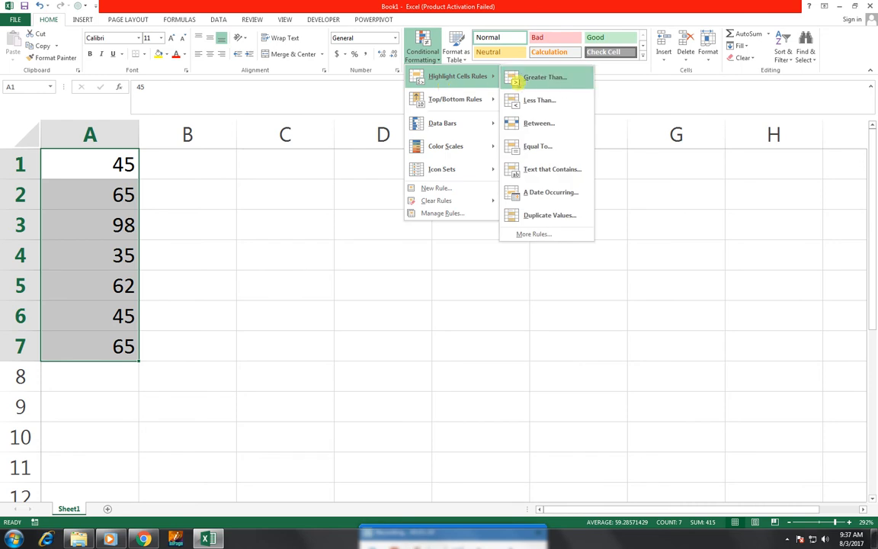
{"action": "left_click", "coordinate": [519, 85]}
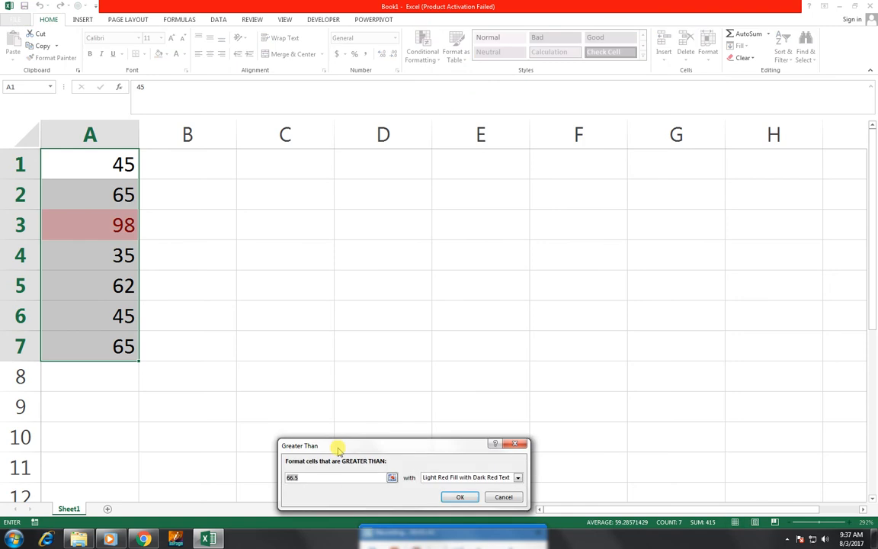
{"action": "left_click_drag", "start_coordinate": [337, 450], "coordinate": [339, 392]}
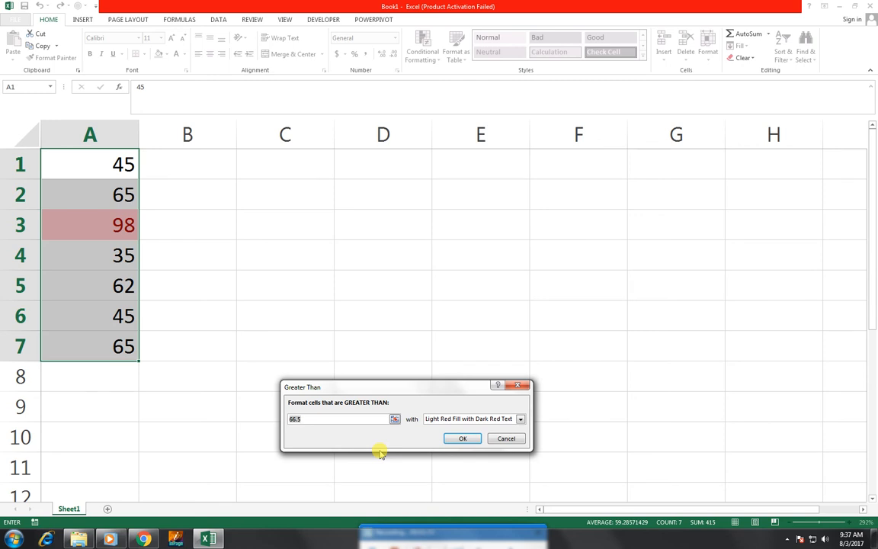
{"action": "type", "text": "60"}
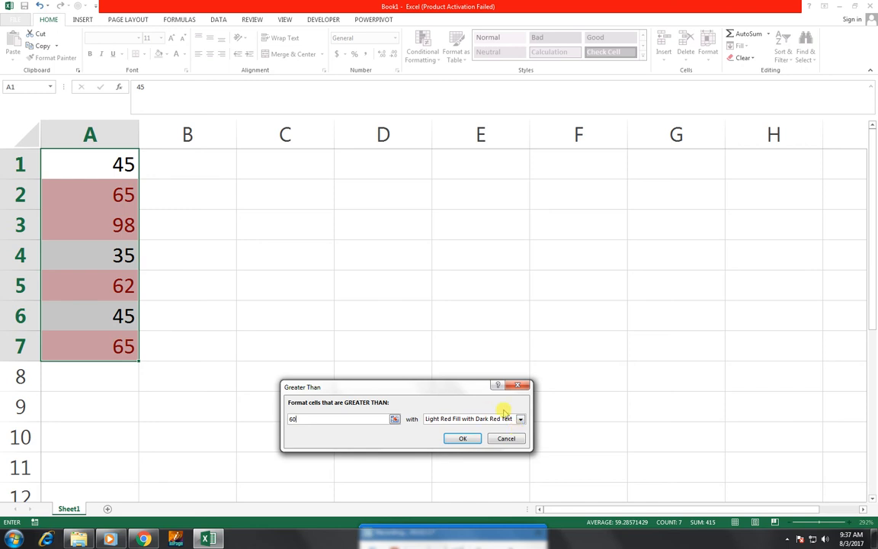
Step: Give the Greater Than rule a custom format with a light blue fill and apply it
{"action": "left_click", "coordinate": [522, 419]}
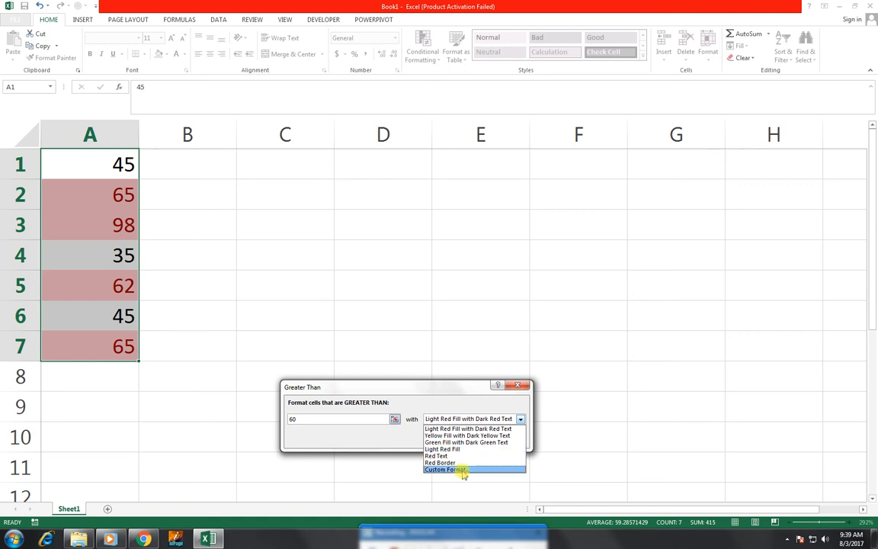
{"action": "left_click", "coordinate": [461, 471]}
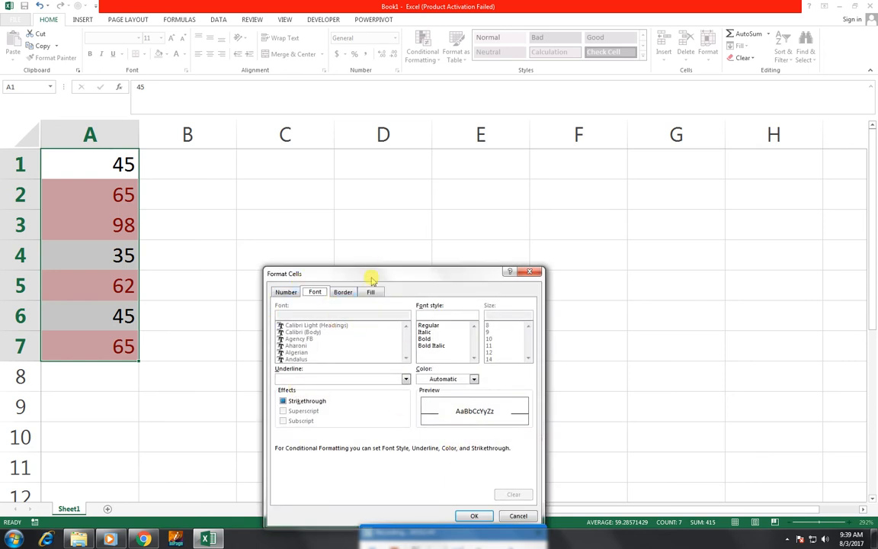
{"action": "left_click_drag", "start_coordinate": [371, 268], "coordinate": [381, 169]}
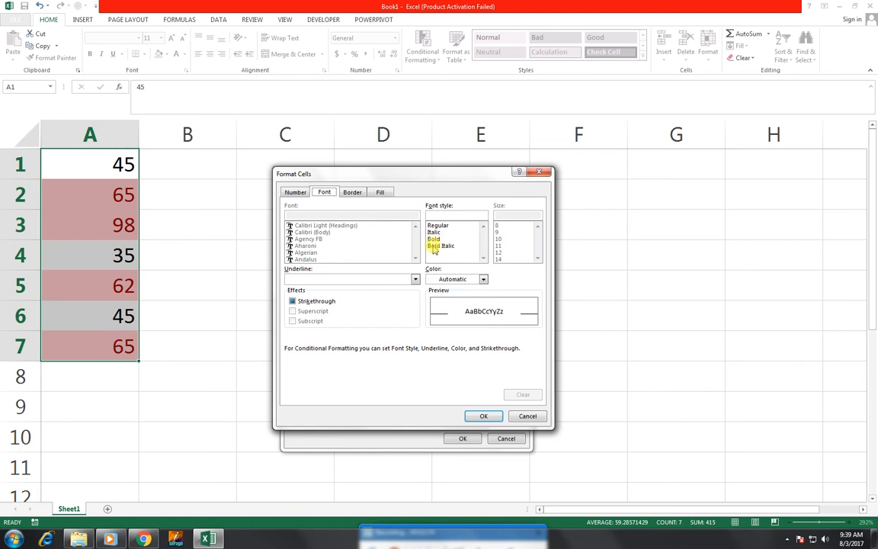
{"action": "left_click", "coordinate": [482, 279]}
{"action": "left_click", "coordinate": [482, 279]}
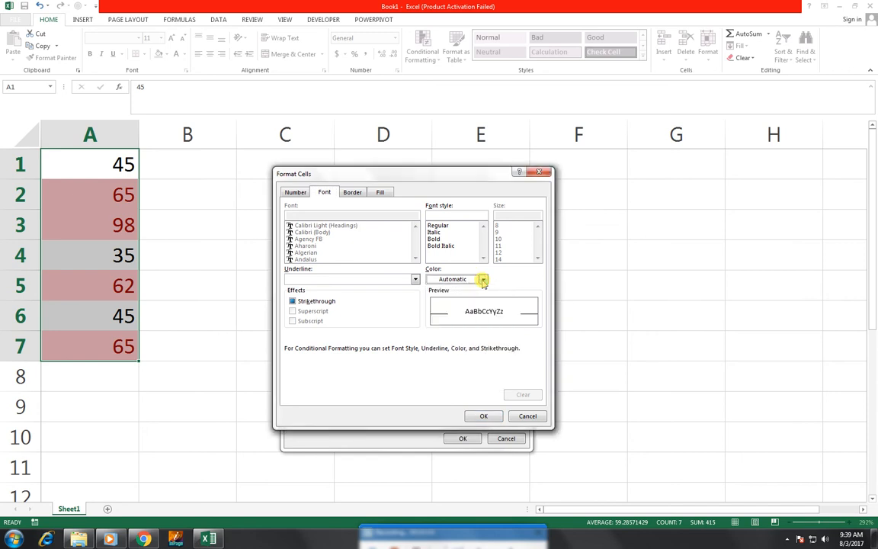
{"action": "left_click", "coordinate": [379, 193]}
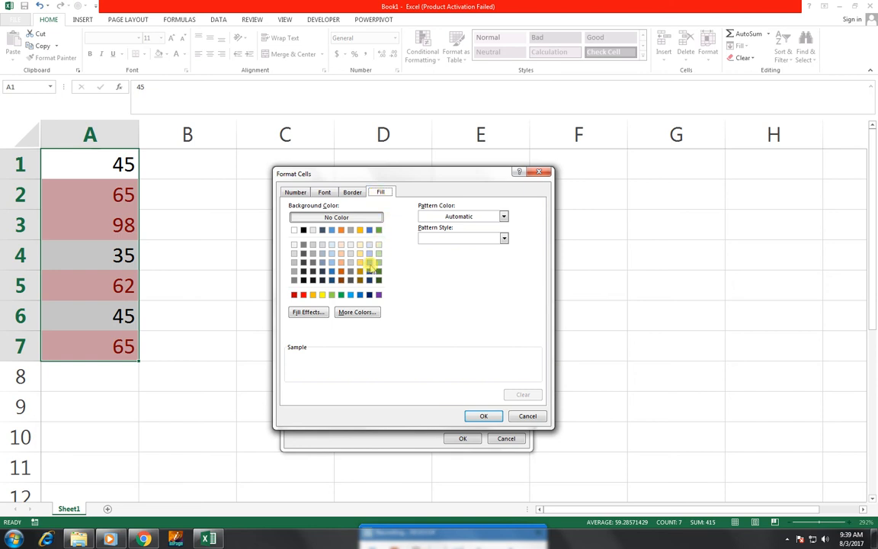
{"action": "left_click", "coordinate": [351, 295]}
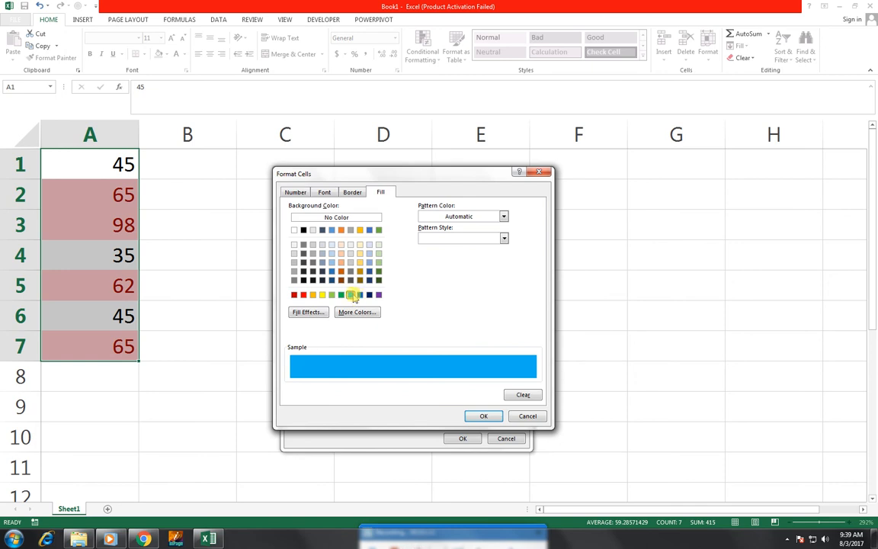
{"action": "left_click", "coordinate": [483, 416]}
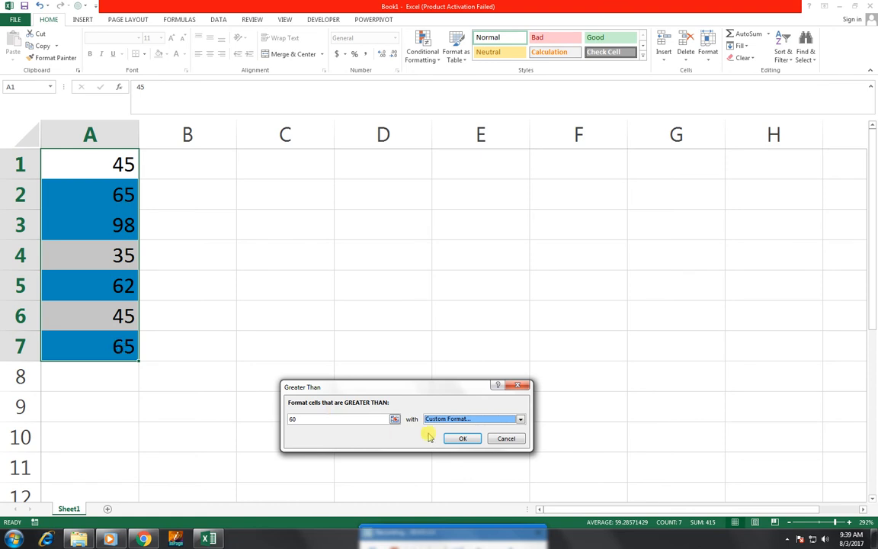
{"action": "left_click", "coordinate": [460, 439]}
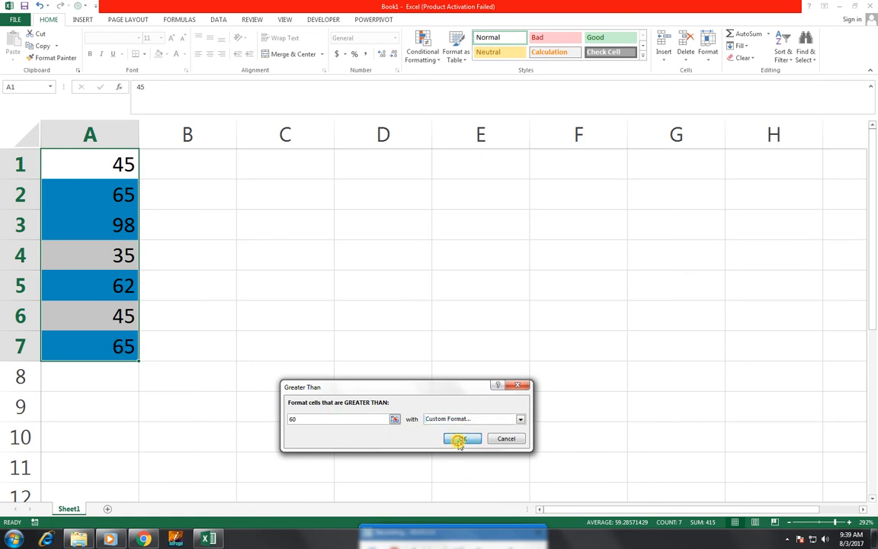
{"action": "left_click", "coordinate": [258, 281]}
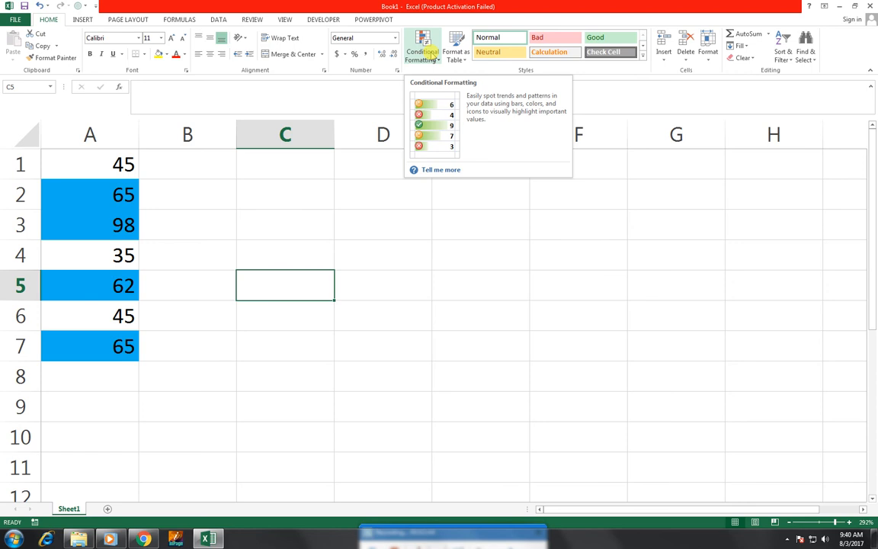
Step: Enter the values 56, 98, 65 and 365 down column C in cells C1 to C4
{"action": "left_click", "coordinate": [313, 171]}
{"action": "type", "text": "56"}
{"action": "key", "text": "Return"}
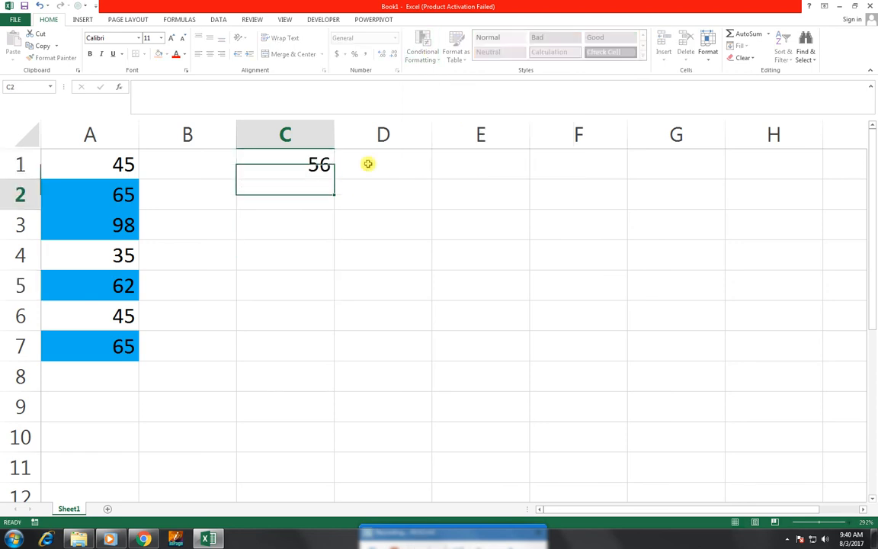
{"action": "type", "text": "98"}
{"action": "key", "text": "Return"}
{"action": "type", "text": "65"}
{"action": "key", "text": "Return"}
{"action": "type", "text": "36"}
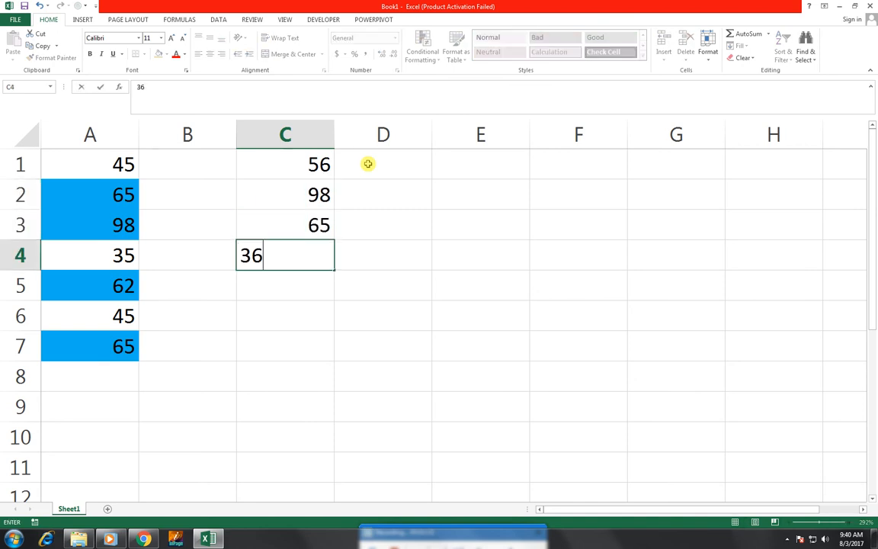
{"action": "type", "text": "5"}
{"action": "key", "text": "Return"}
Step: Extend column C with the values 20, 30 and 50 in cells C5 to C7
{"action": "left_click_drag", "start_coordinate": [317, 168], "coordinate": [313, 245]}
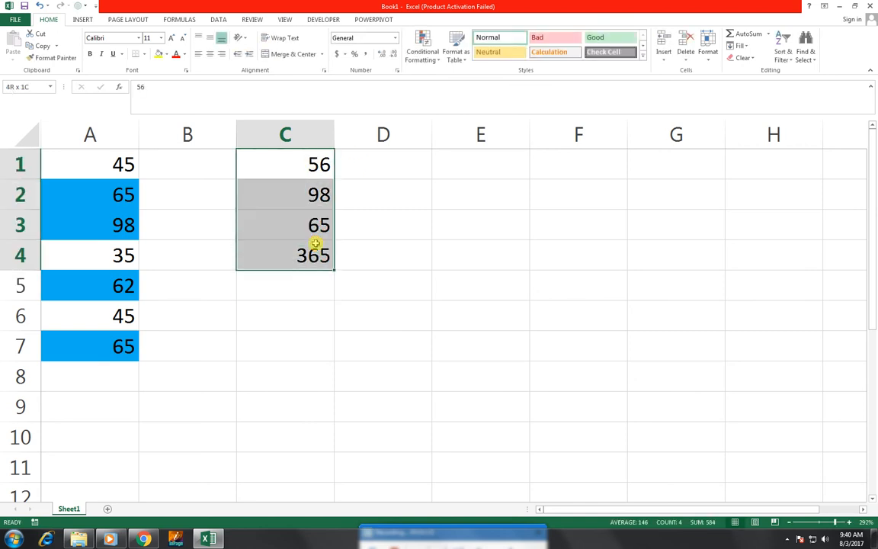
{"action": "left_click", "coordinate": [275, 282]}
{"action": "type", "text": "20"}
{"action": "key", "text": "Return"}
{"action": "type", "text": "30"}
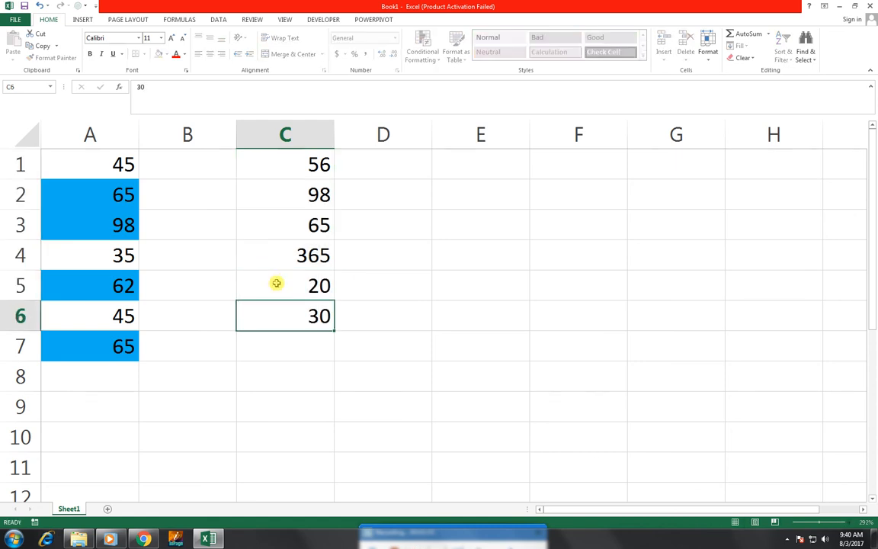
{"action": "key", "text": "Return"}
{"action": "type", "text": "50"}
{"action": "key", "text": "Return"}
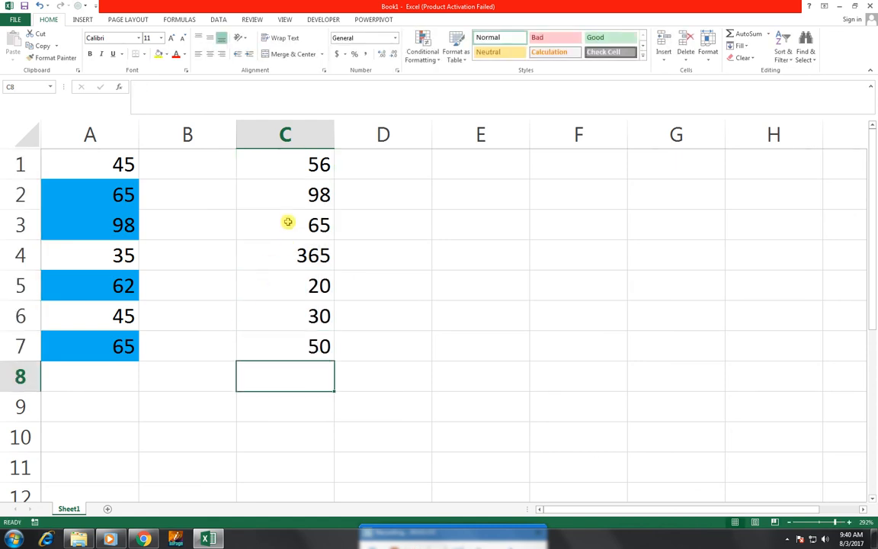
Step: Set up a Less Than highlight rule for cells C1:C7 with a threshold of 50
{"action": "left_click", "coordinate": [298, 141]}
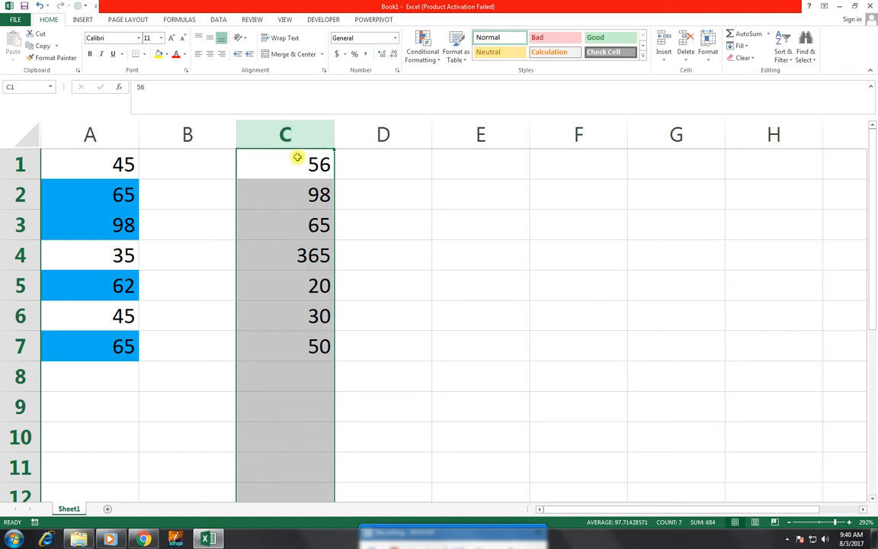
{"action": "left_click_drag", "start_coordinate": [297, 157], "coordinate": [309, 345]}
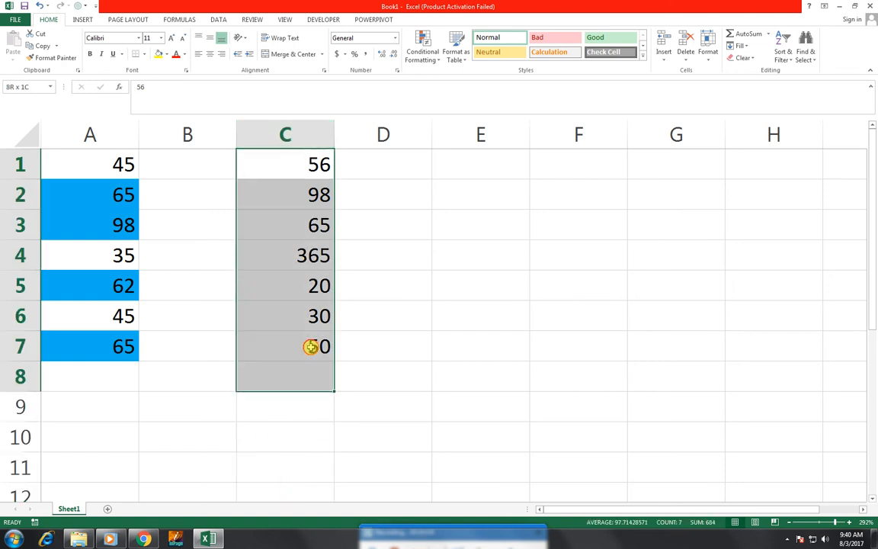
{"action": "left_click", "coordinate": [421, 52]}
{"action": "mouse_move", "coordinate": [493, 83]}
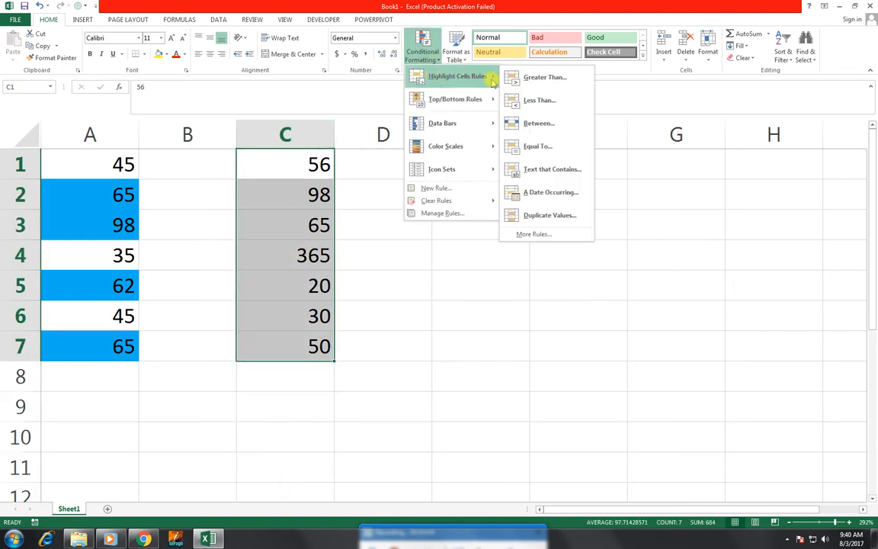
{"action": "left_click", "coordinate": [564, 101]}
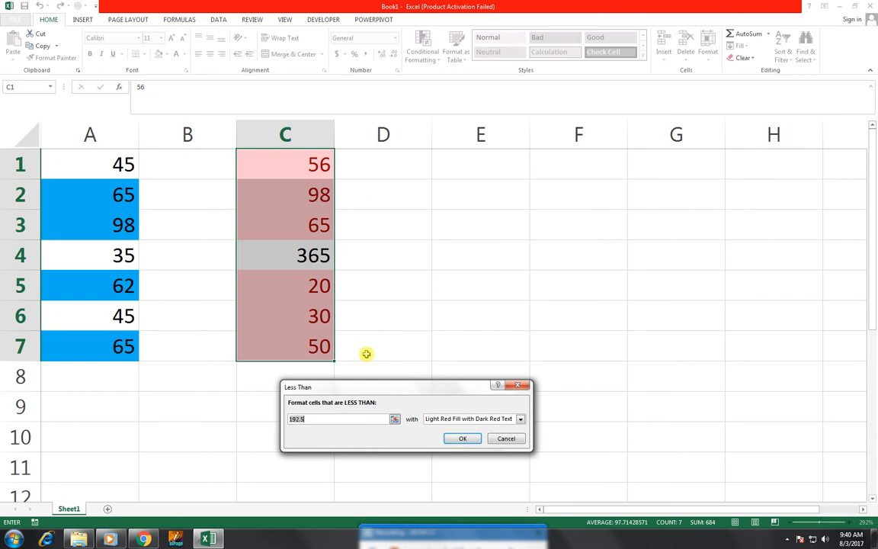
{"action": "type", "text": "5"}
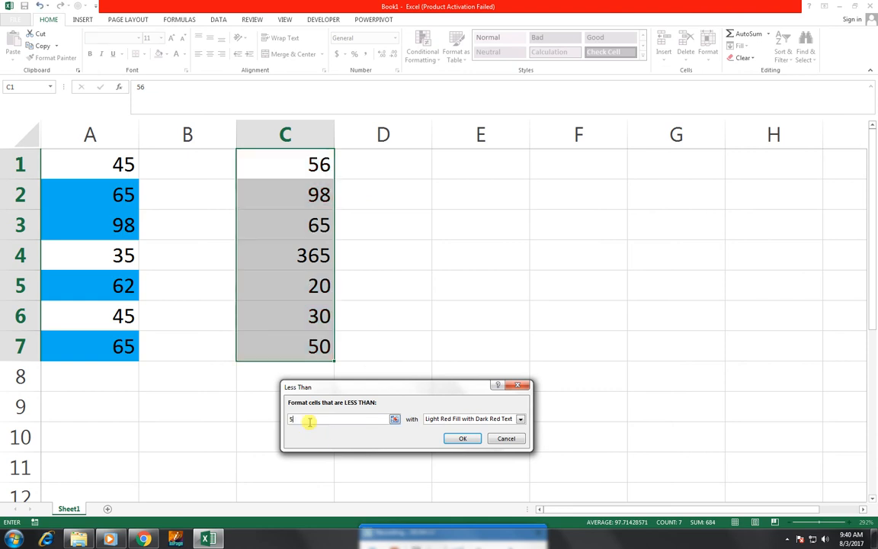
{"action": "type", "text": "0"}
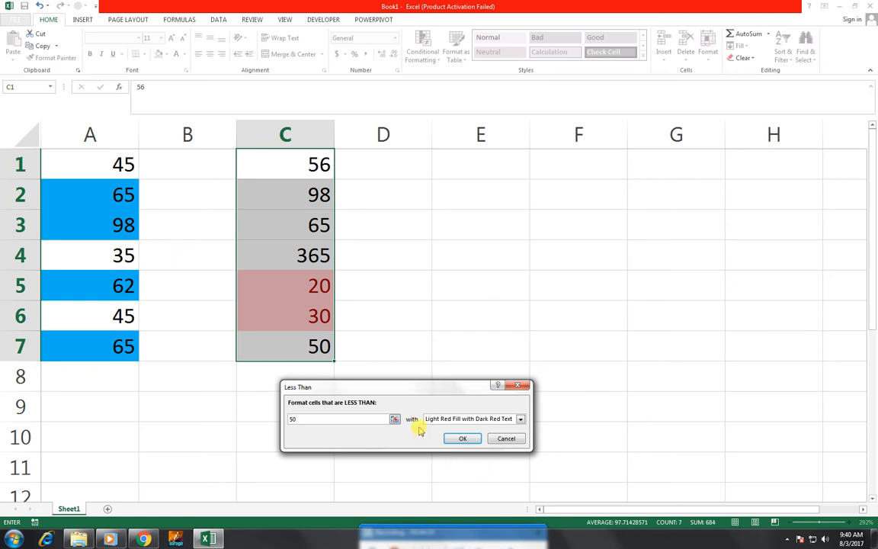
Step: Give the Less Than rule a custom format with an orange fill and apply it
{"action": "left_click", "coordinate": [520, 419]}
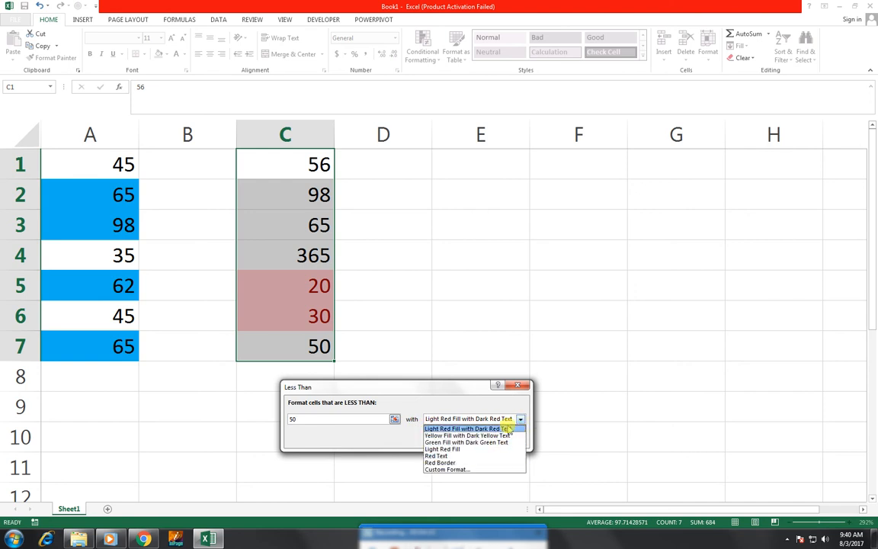
{"action": "left_click", "coordinate": [480, 470]}
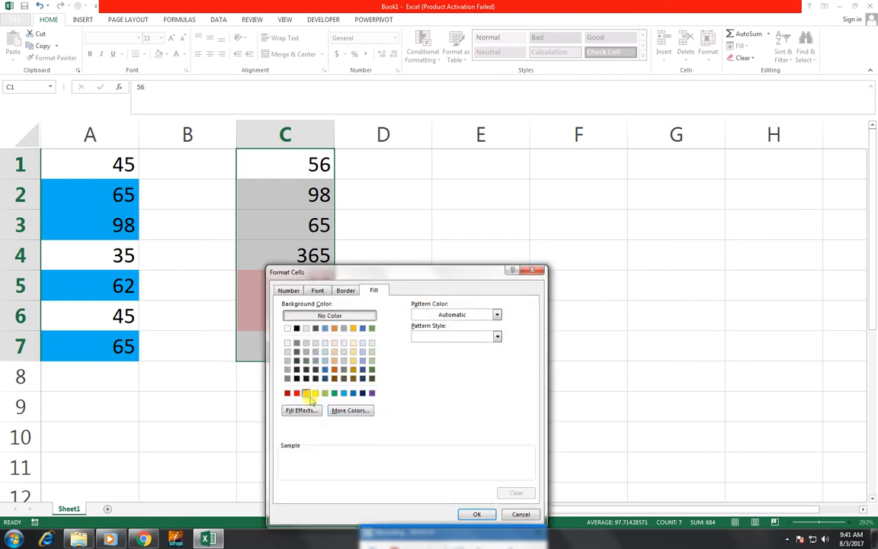
{"action": "left_click", "coordinate": [306, 393]}
{"action": "left_click", "coordinate": [464, 518]}
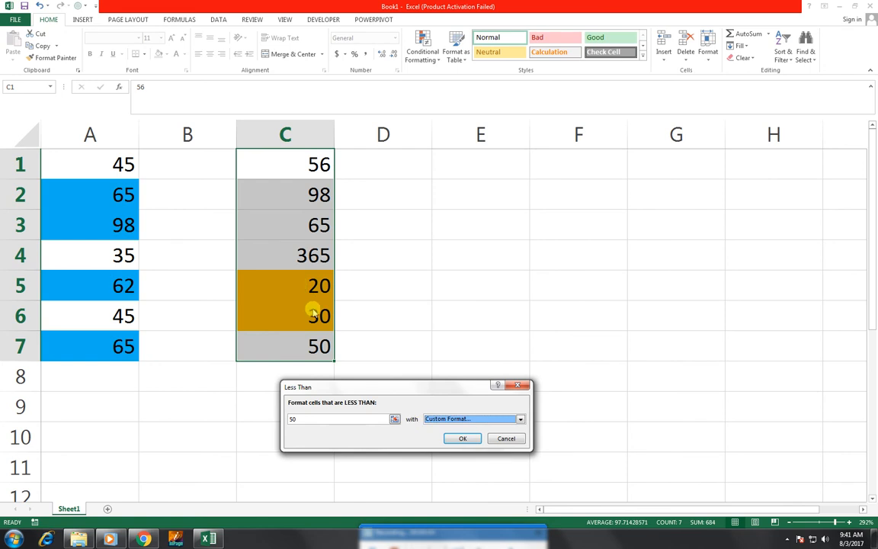
{"action": "left_click", "coordinate": [474, 439]}
{"action": "left_click", "coordinate": [478, 173]}
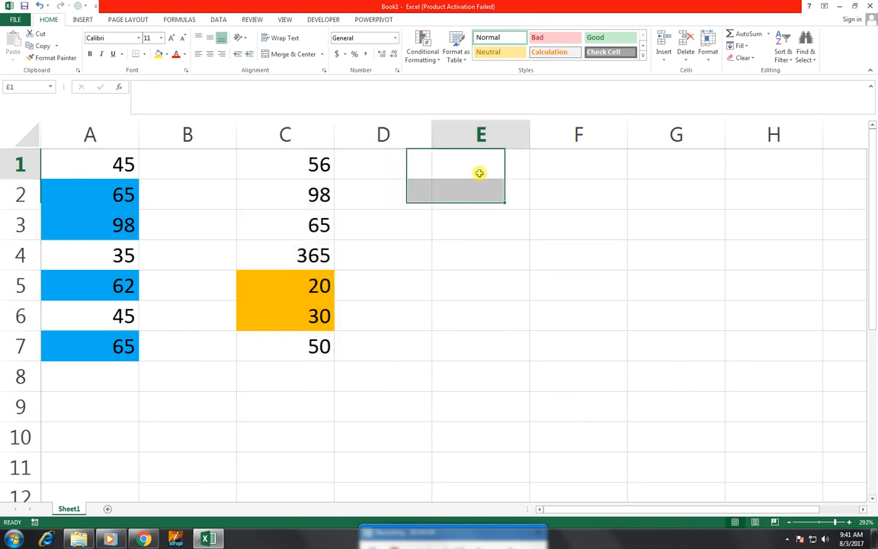
{"action": "left_click", "coordinate": [436, 46]}
{"action": "mouse_move", "coordinate": [457, 75]}
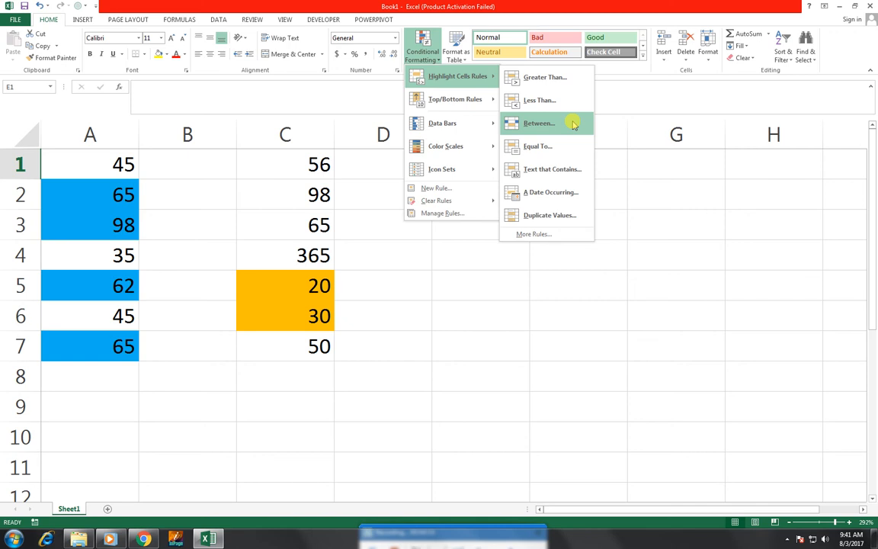
{"action": "left_click", "coordinate": [411, 357]}
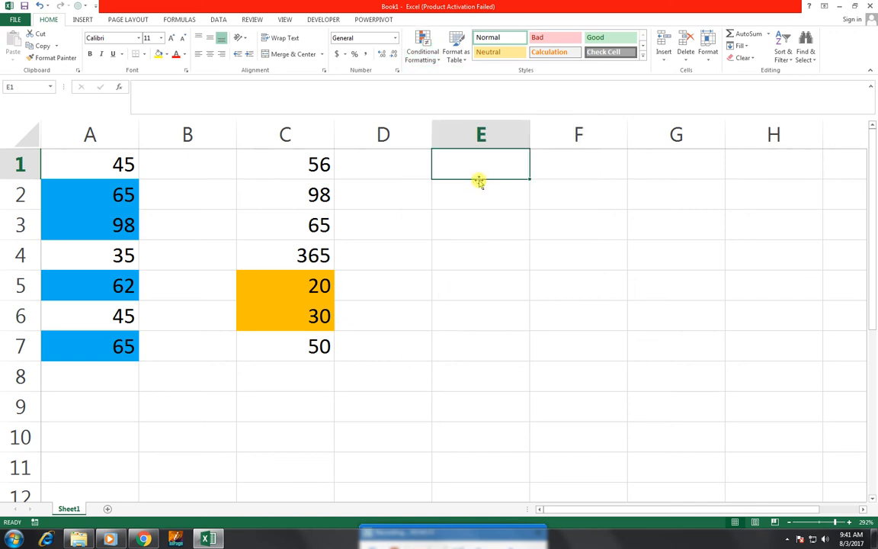
Step: Enter the values 50, 66, 45 and 95 down column E in cells E1 to E4
{"action": "type", "text": "50"}
{"action": "key", "text": "Return"}
{"action": "type", "text": "6"}
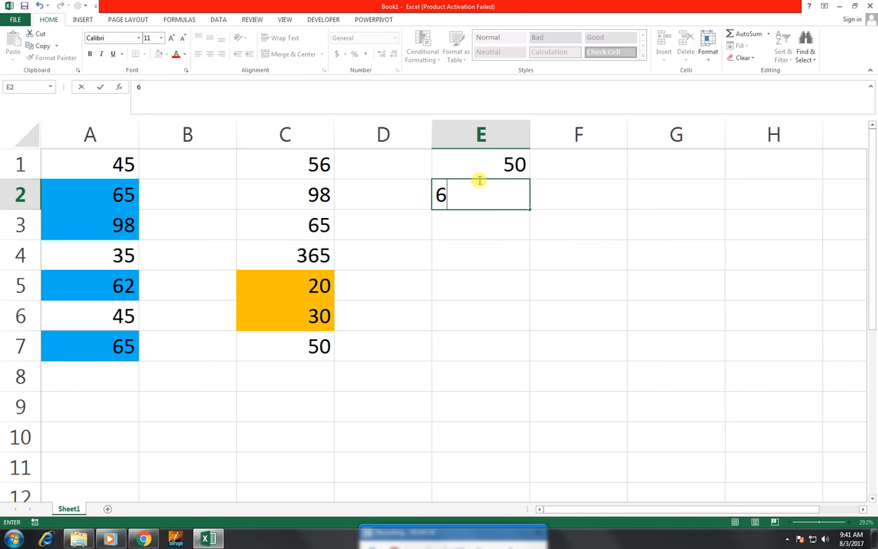
{"action": "type", "text": "6"}
{"action": "key", "text": "Return"}
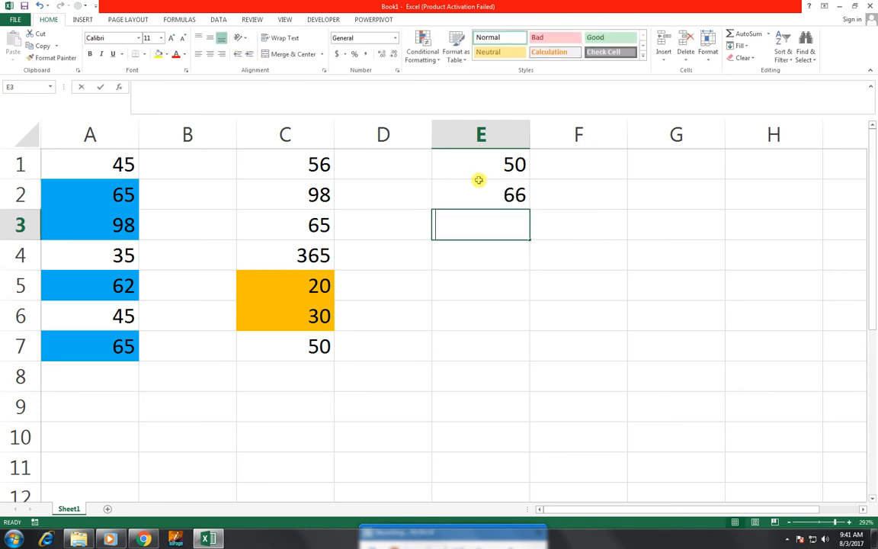
{"action": "type", "text": "45"}
{"action": "key", "text": "Return"}
{"action": "type", "text": "9865"}
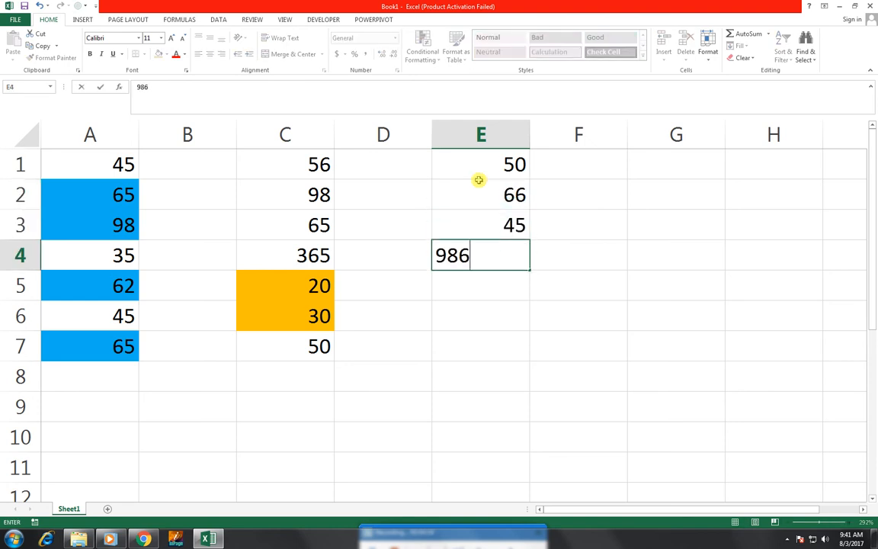
{"action": "key", "text": "Return"}
{"action": "key", "text": "Up"}
{"action": "type", "text": "95"}
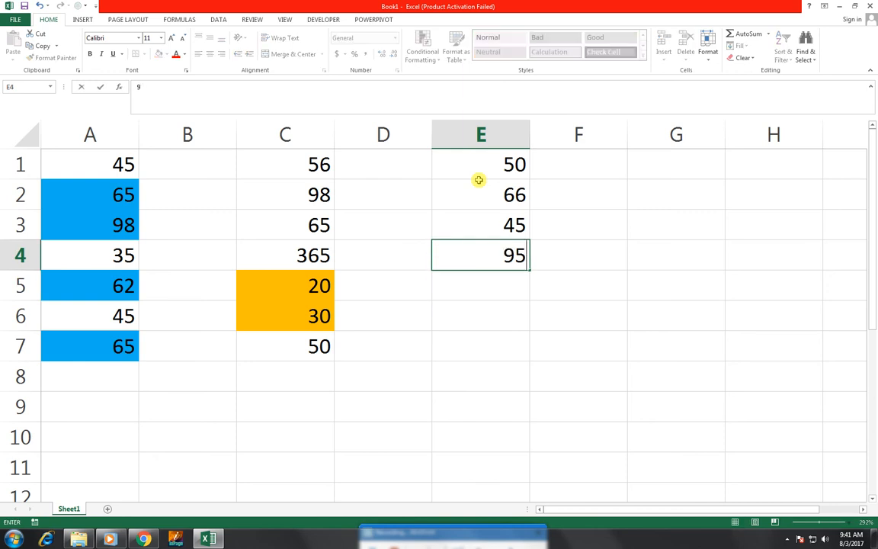
{"action": "key", "text": "Return"}
Step: Extend column E with the values 87, 62 and 20 in cells E5 to E7
{"action": "type", "text": "87"}
{"action": "key", "text": "Return"}
{"action": "type", "text": "62"}
{"action": "key", "text": "Return"}
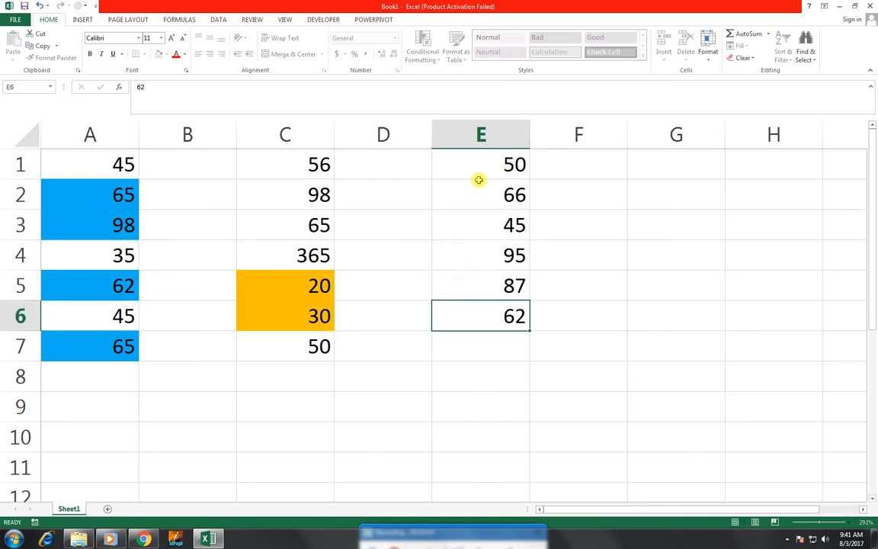
{"action": "type", "text": "20"}
{"action": "key", "text": "Tab"}
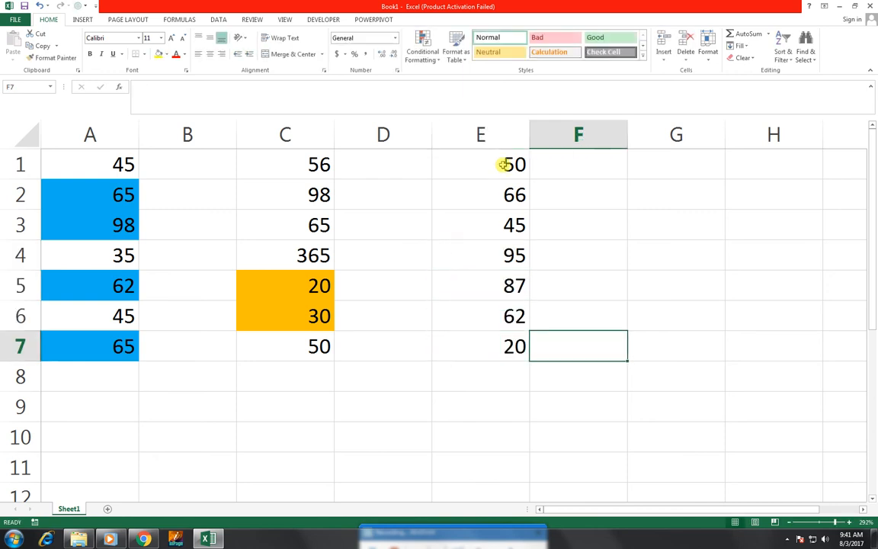
Step: Set up a Between highlight rule for cells E1:E7 with the limits 50 and 100
{"action": "left_click_drag", "start_coordinate": [508, 158], "coordinate": [480, 349]}
{"action": "left_click", "coordinate": [423, 50]}
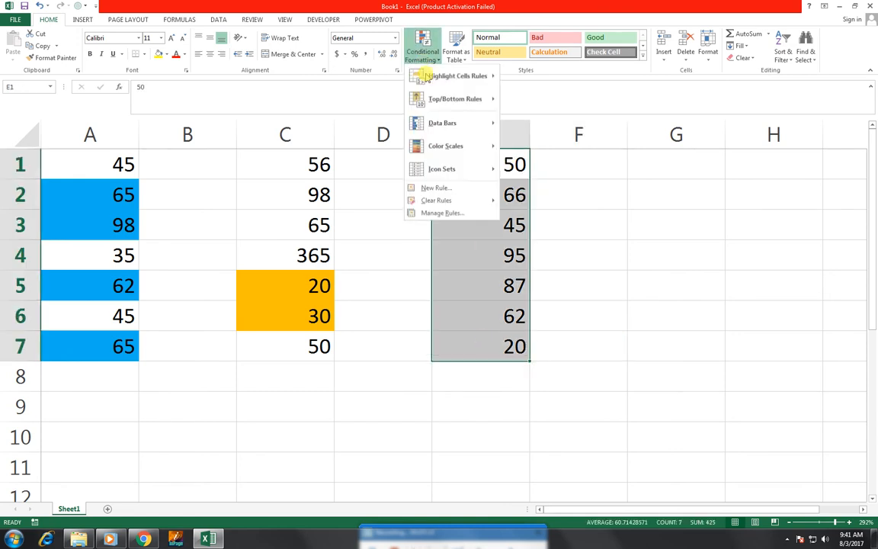
{"action": "mouse_move", "coordinate": [457, 76]}
{"action": "left_click", "coordinate": [519, 117]}
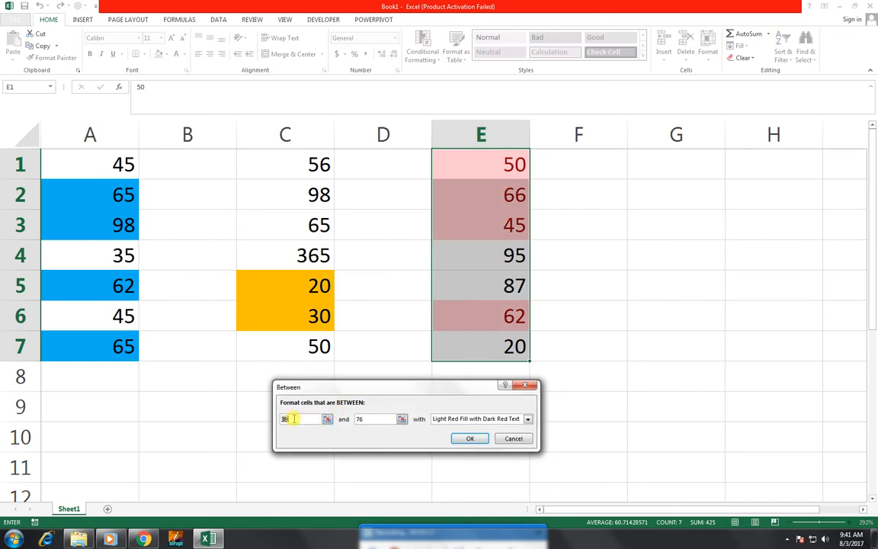
{"action": "type", "text": "20"}
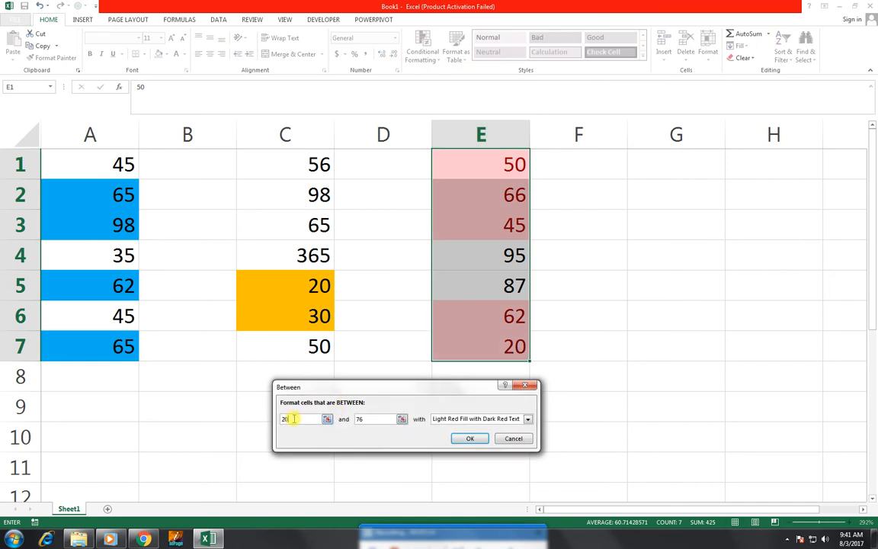
{"action": "left_click", "coordinate": [309, 419]}
{"action": "type", "text": "50"}
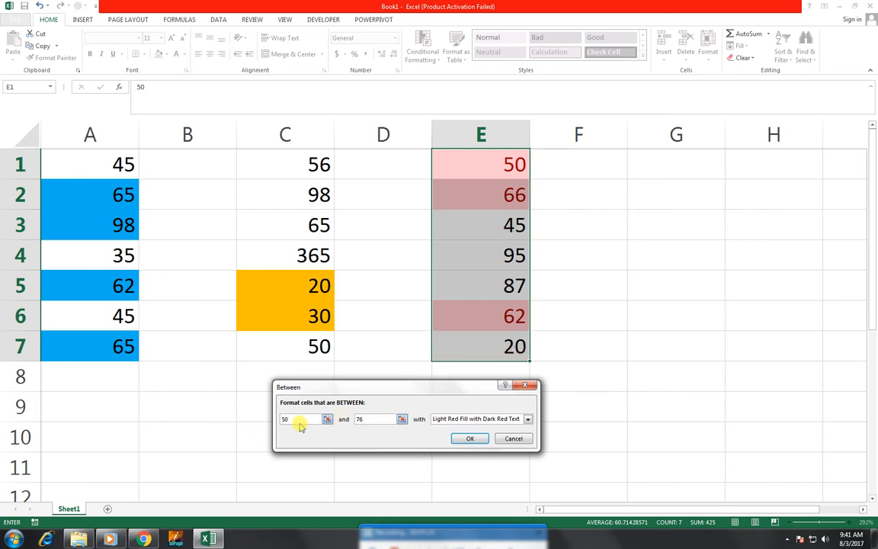
{"action": "double_click", "coordinate": [373, 419]}
{"action": "type", "text": "100"}
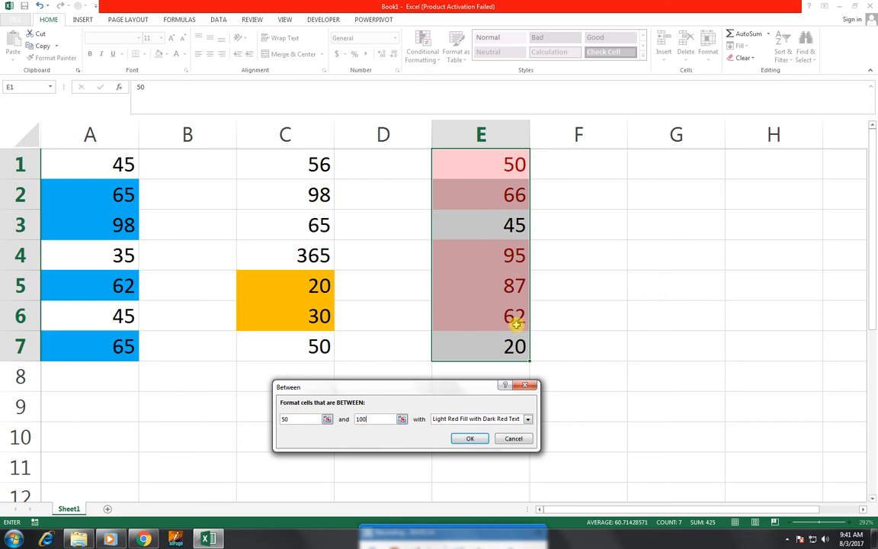
Step: Format the Between rule's matches with Yellow Fill with Dark Yellow Text and apply the rule
{"action": "left_click", "coordinate": [526, 419]}
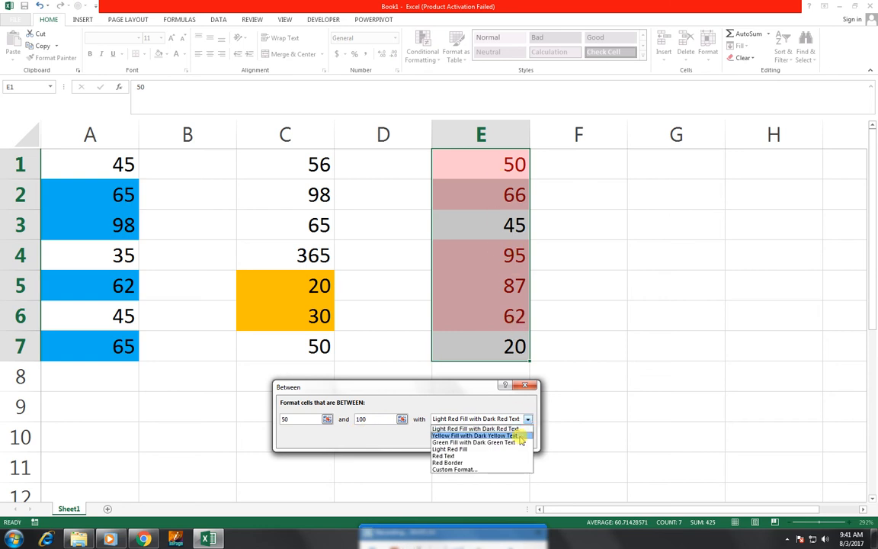
{"action": "left_click", "coordinate": [520, 435]}
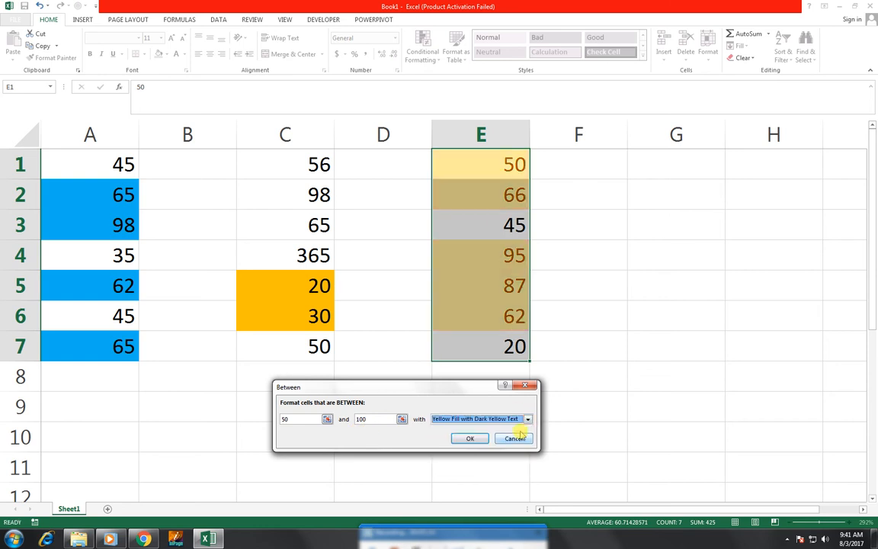
{"action": "left_click", "coordinate": [477, 439]}
{"action": "left_click", "coordinate": [495, 430]}
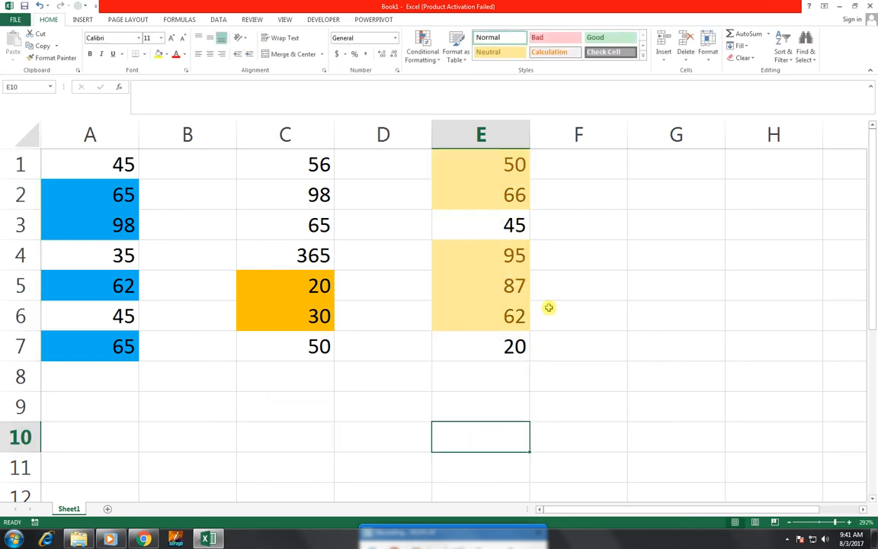
{"action": "left_click", "coordinate": [661, 171]}
{"action": "left_click", "coordinate": [423, 47]}
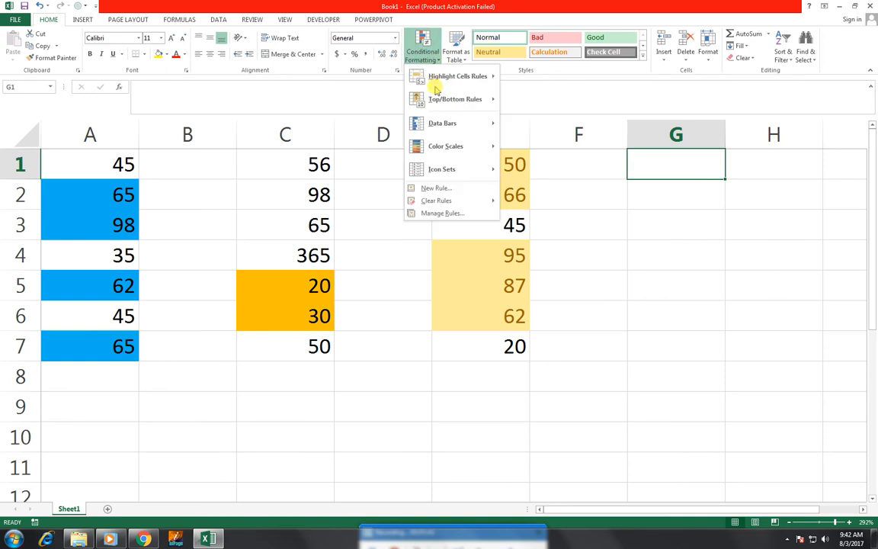
{"action": "mouse_move", "coordinate": [450, 78]}
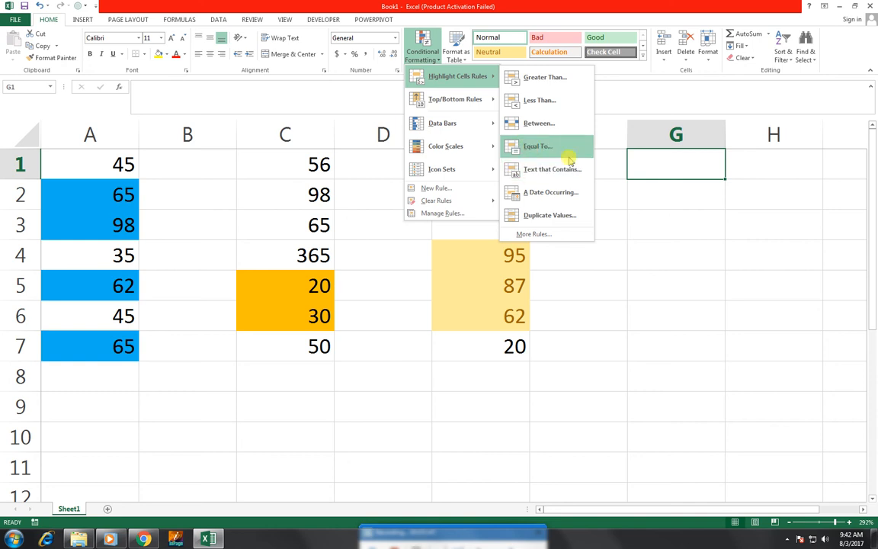
Step: Enter the values 54, 62, 50 and 98 down column G in cells G1 to G4
{"action": "left_click", "coordinate": [646, 158]}
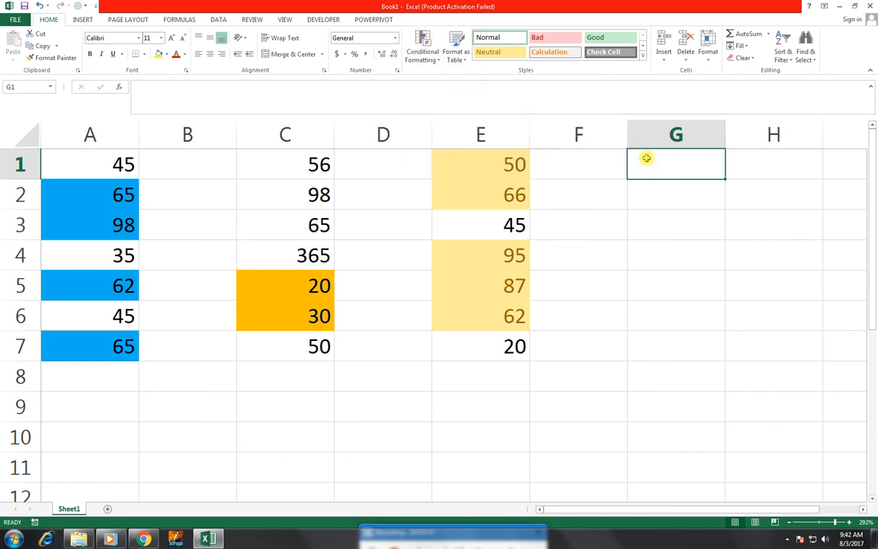
{"action": "type", "text": "54"}
{"action": "key", "text": "Return"}
{"action": "type", "text": "6"}
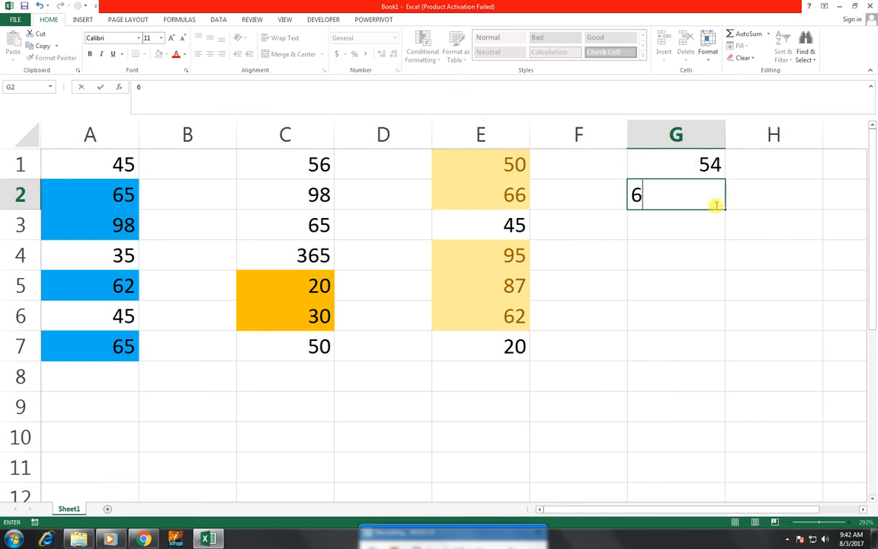
{"action": "type", "text": "2"}
{"action": "key", "text": "Return"}
{"action": "type", "text": "50"}
{"action": "key", "text": "Return"}
{"action": "type", "text": "98"}
{"action": "key", "text": "Return"}
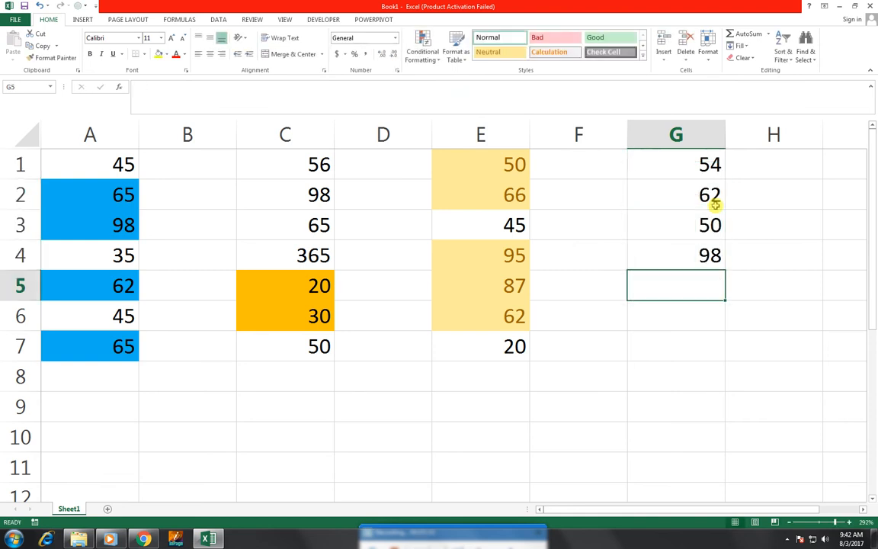
Step: Extend column G with the values 63, 23 and 63 in cells G5 to G7
{"action": "type", "text": "63"}
{"action": "key", "text": "Return"}
{"action": "type", "text": "23"}
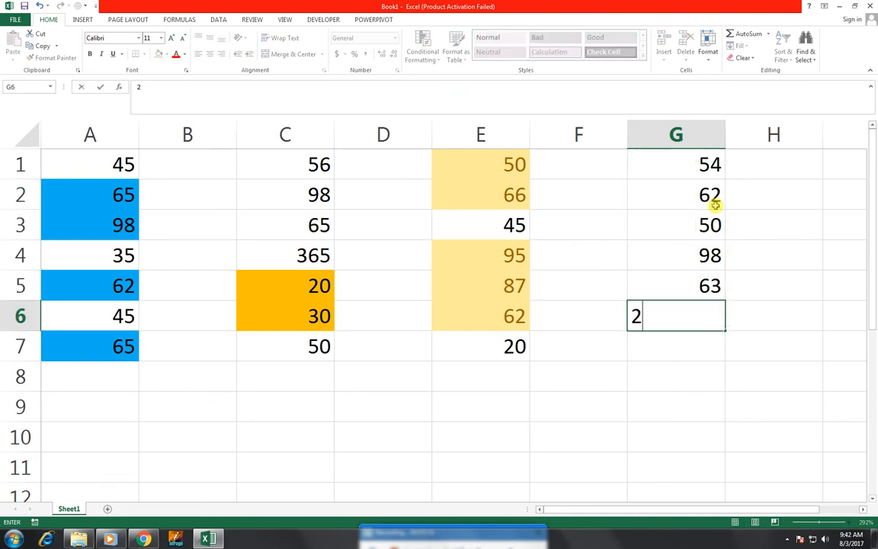
{"action": "key", "text": "Return"}
{"action": "type", "text": "63"}
{"action": "left_click", "coordinate": [839, 226]}
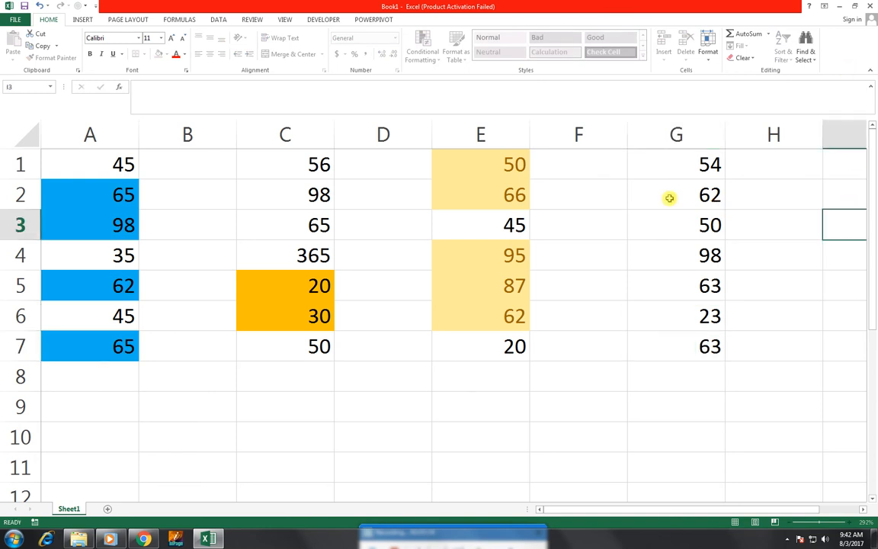
Step: Set up an Equal To highlight rule for cells G1:G7 with the value 50
{"action": "left_click_drag", "start_coordinate": [676, 164], "coordinate": [676, 348]}
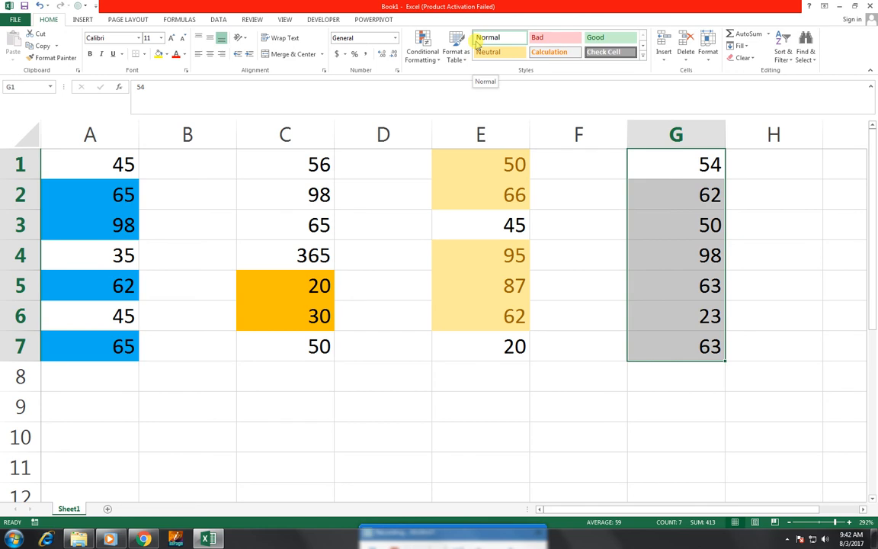
{"action": "left_click", "coordinate": [423, 51]}
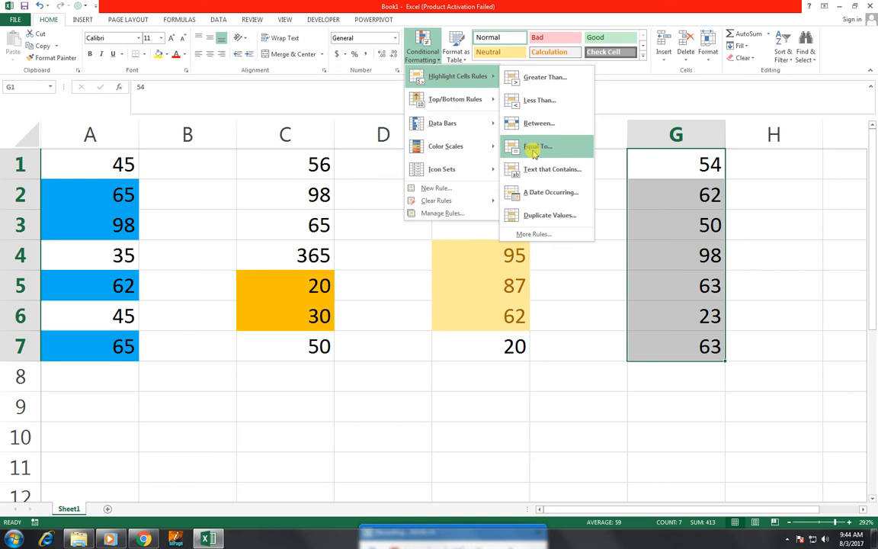
{"action": "left_click", "coordinate": [534, 147]}
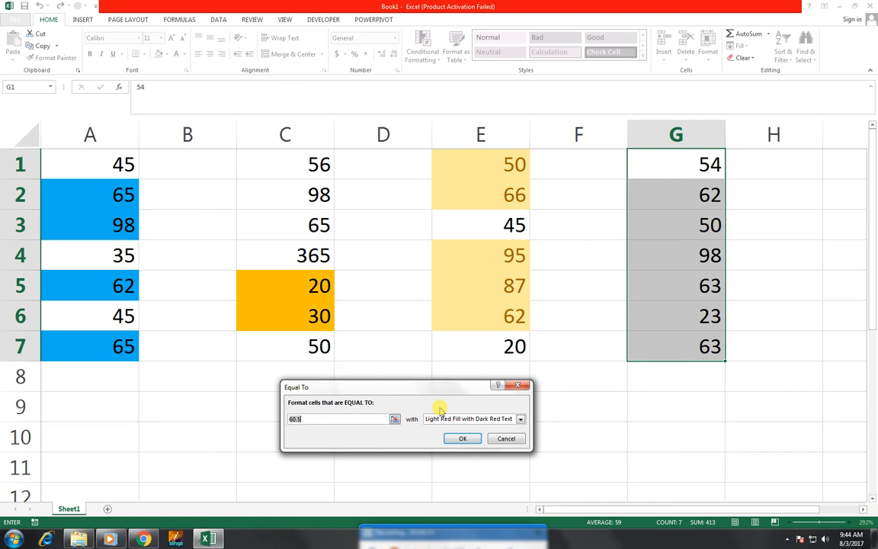
{"action": "type", "text": "50"}
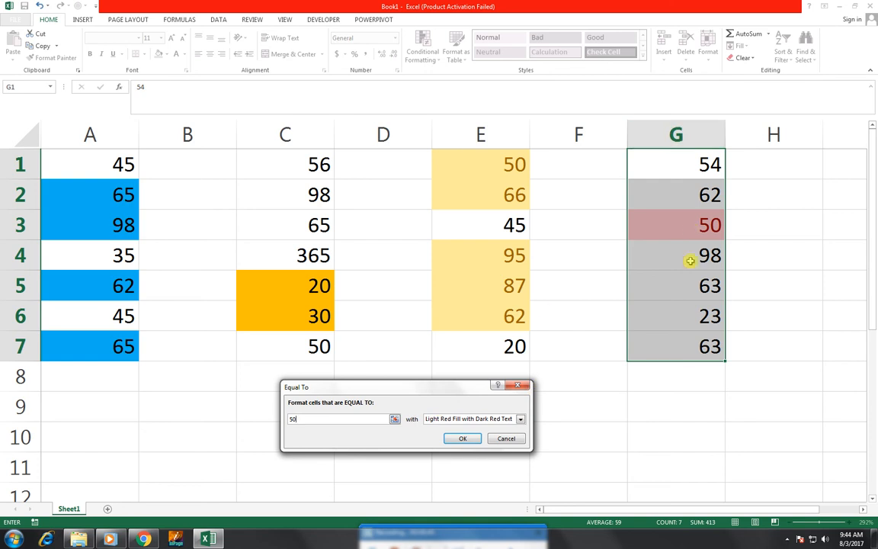
Step: Give the Equal To rule a custom format with a yellow fill and apply it
{"action": "left_click", "coordinate": [520, 419]}
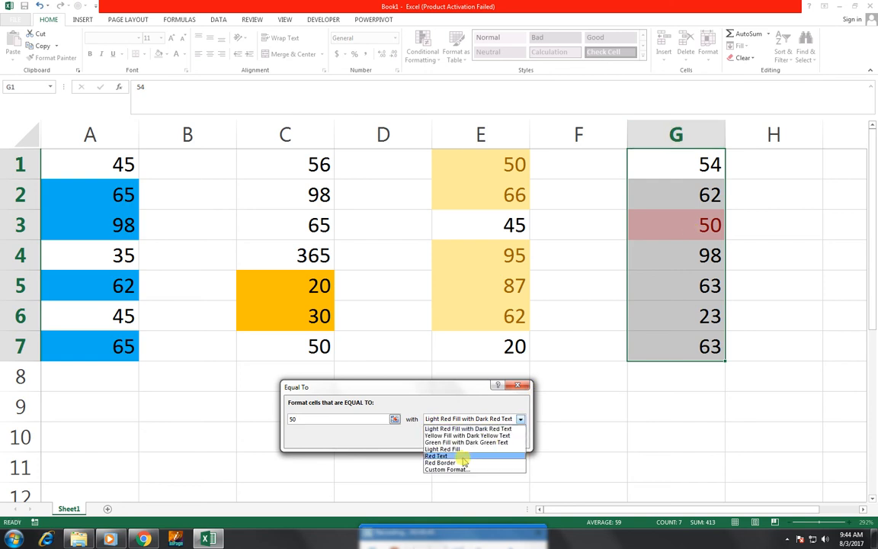
{"action": "left_click", "coordinate": [452, 470]}
{"action": "left_click", "coordinate": [324, 361]}
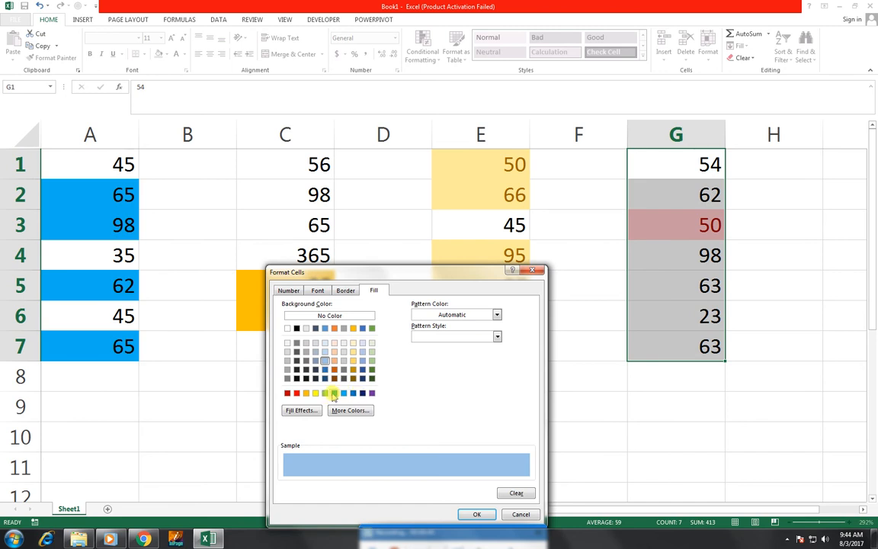
{"action": "left_click", "coordinate": [320, 393]}
{"action": "key", "text": "Return"}
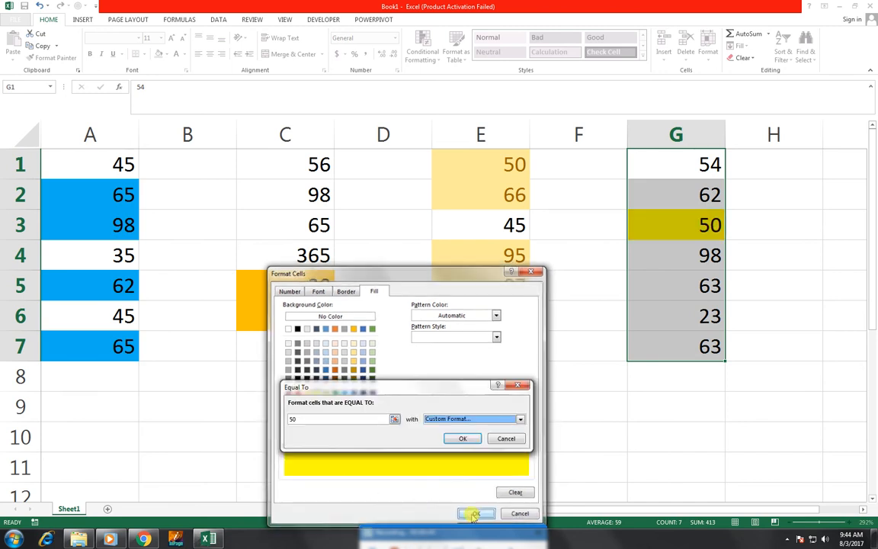
{"action": "left_click", "coordinate": [467, 440]}
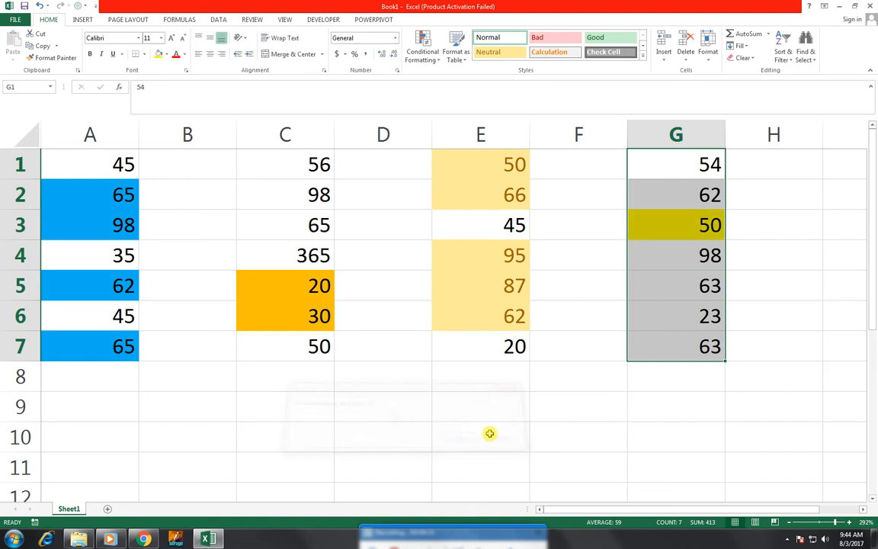
{"action": "left_click", "coordinate": [427, 55]}
{"action": "mouse_move", "coordinate": [458, 77]}
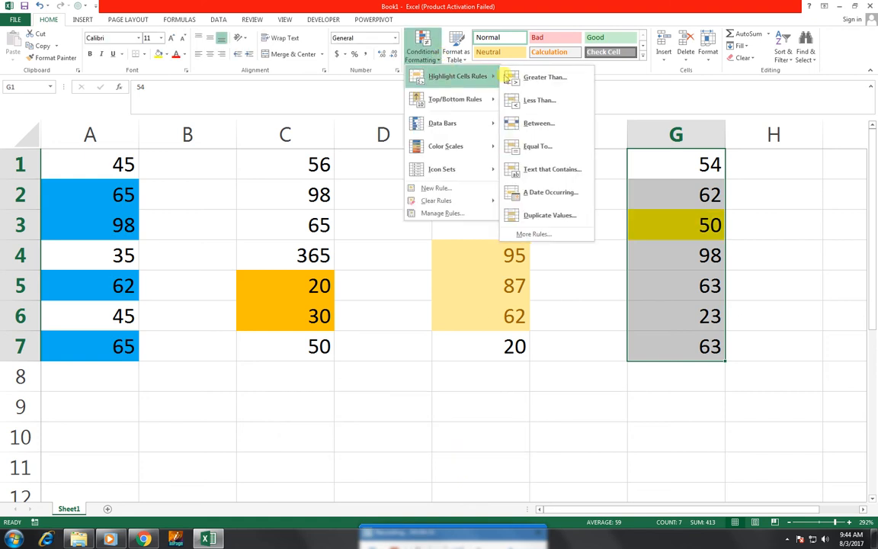
{"action": "left_click", "coordinate": [602, 171]}
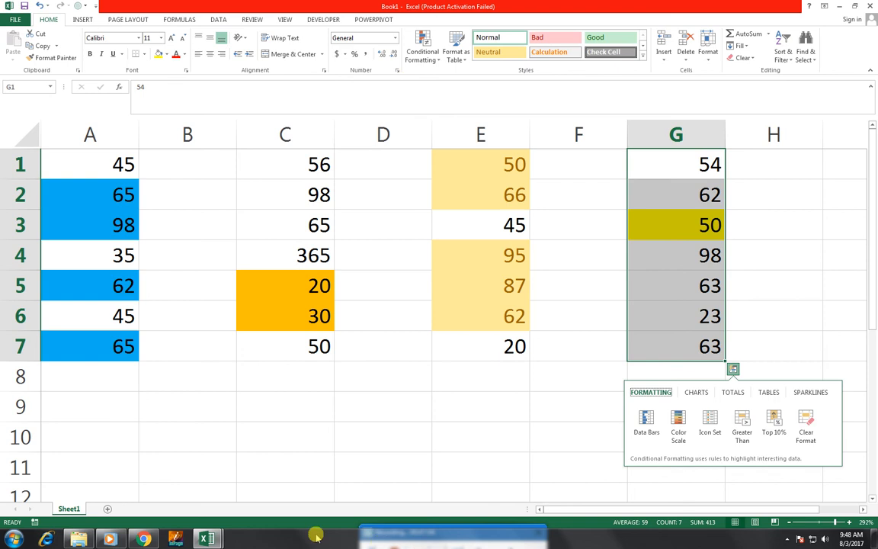
Step: Switch to the PRODUCT DATA REPORT workbook and set up a Text That Contains highlight rule for the Product Explanations column with the text "flour"
{"action": "mouse_move", "coordinate": [206, 537]}
{"action": "left_click", "coordinate": [278, 472]}
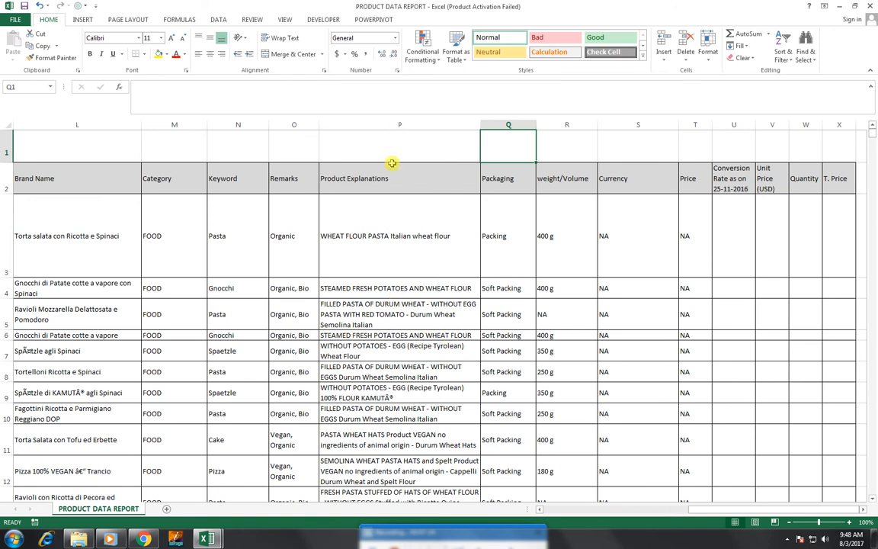
{"action": "left_click", "coordinate": [383, 124]}
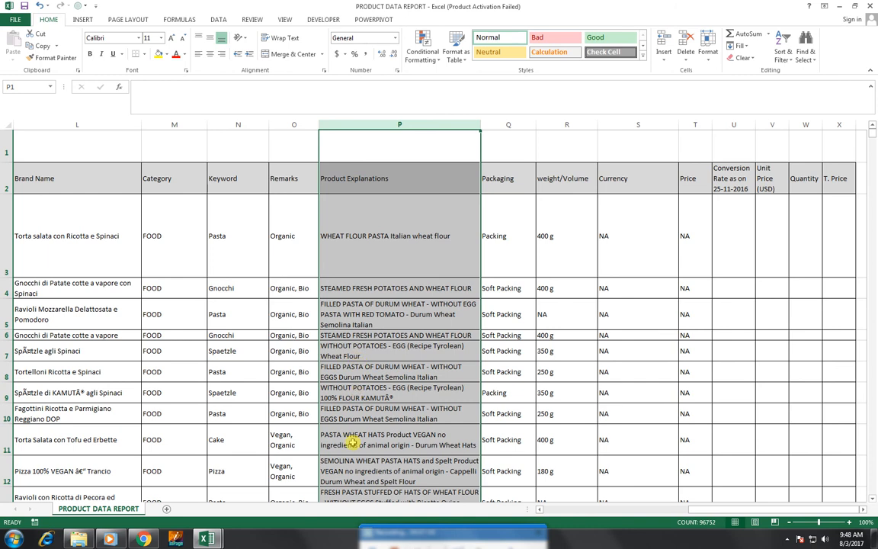
{"action": "left_click", "coordinate": [433, 61]}
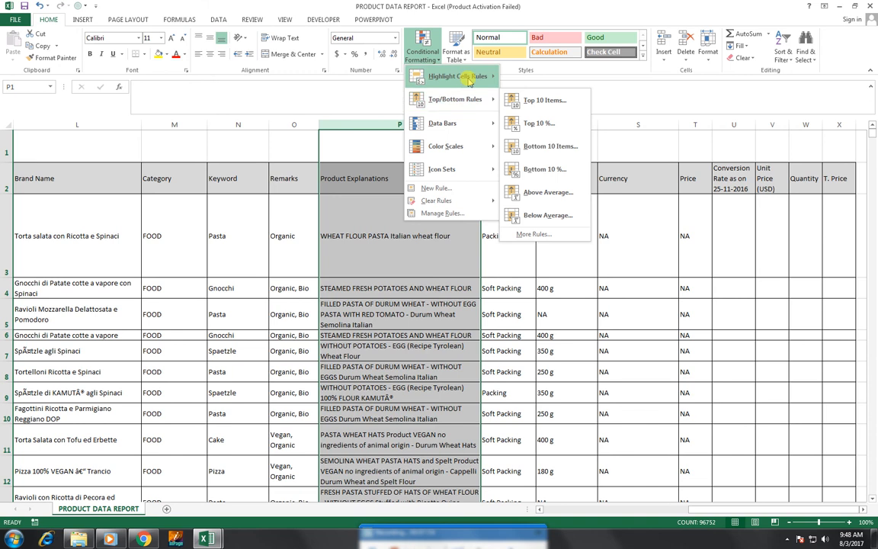
{"action": "mouse_move", "coordinate": [457, 76]}
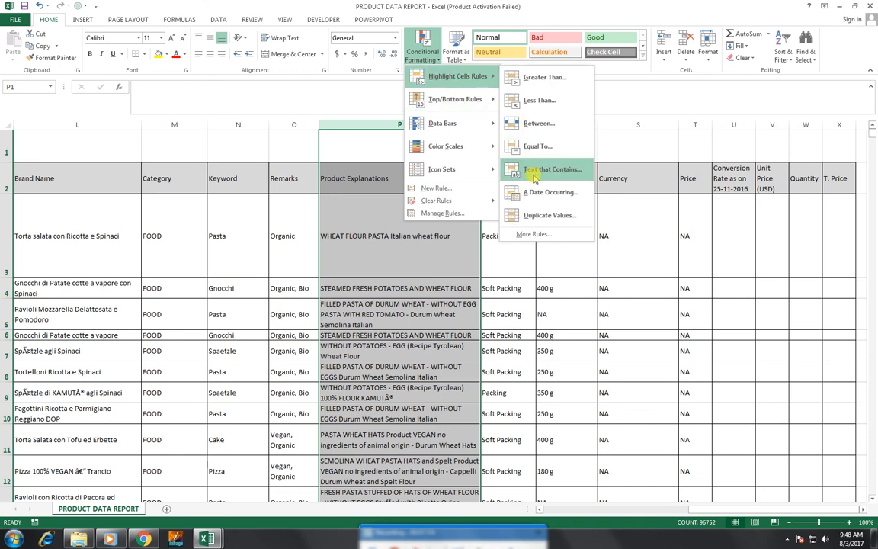
{"action": "left_click", "coordinate": [534, 179]}
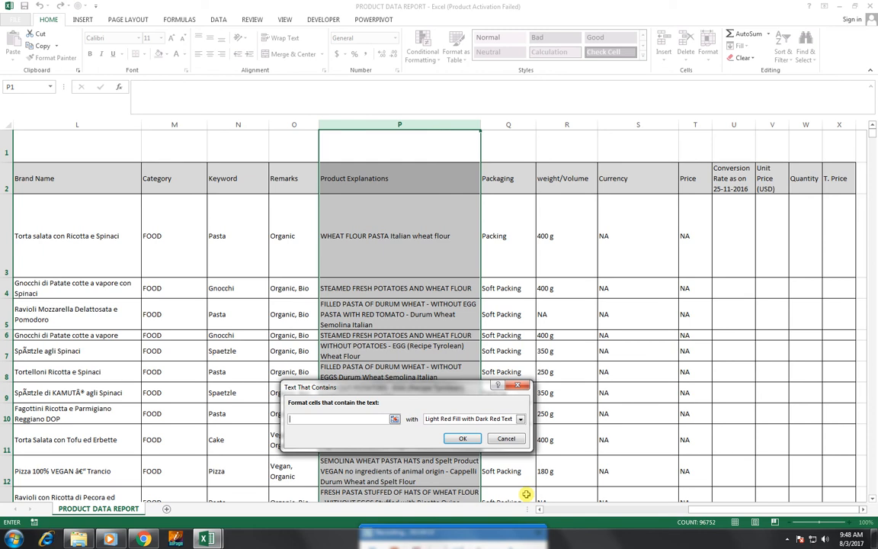
{"action": "type", "text": "flour"}
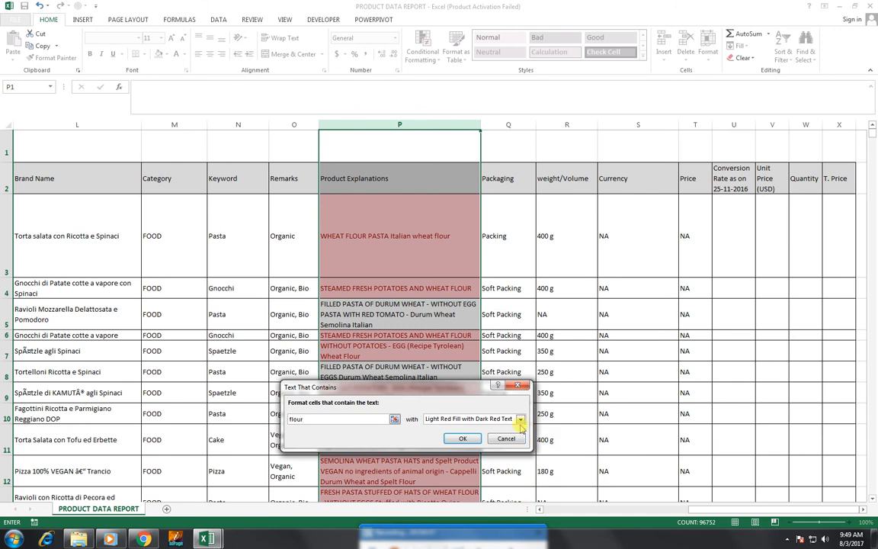
Step: Give the Text That Contains rule a custom format with a light orange fill and apply it
{"action": "left_click", "coordinate": [476, 418]}
{"action": "left_click", "coordinate": [448, 469]}
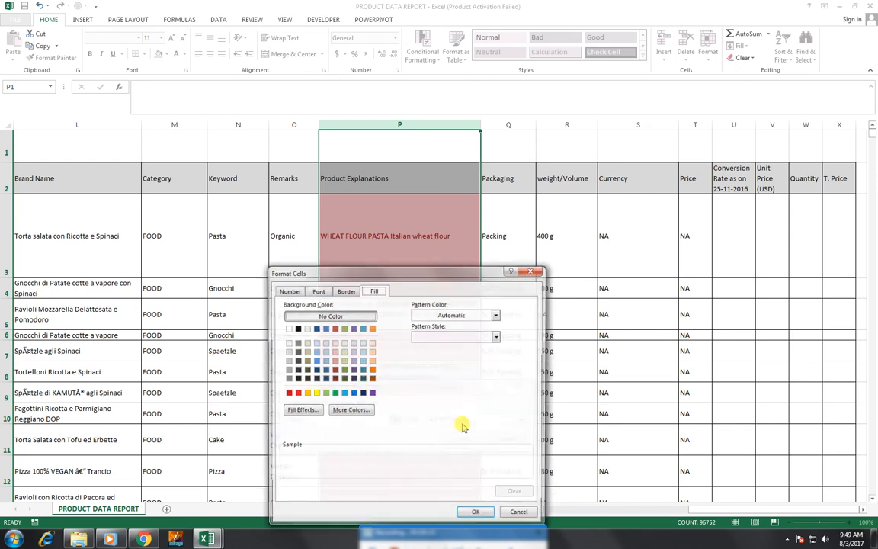
{"action": "left_click", "coordinate": [362, 392]}
{"action": "left_click", "coordinate": [303, 393]}
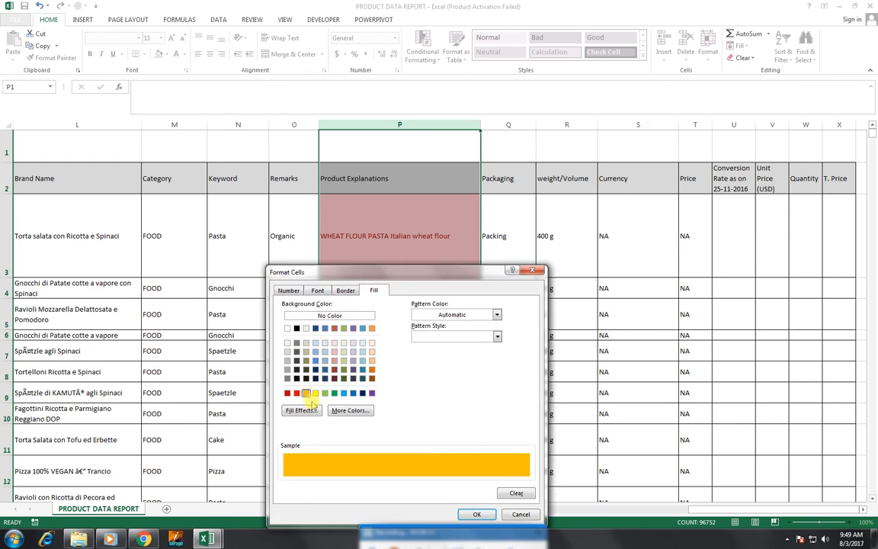
{"action": "left_click", "coordinate": [296, 392]}
{"action": "left_click", "coordinate": [288, 361]}
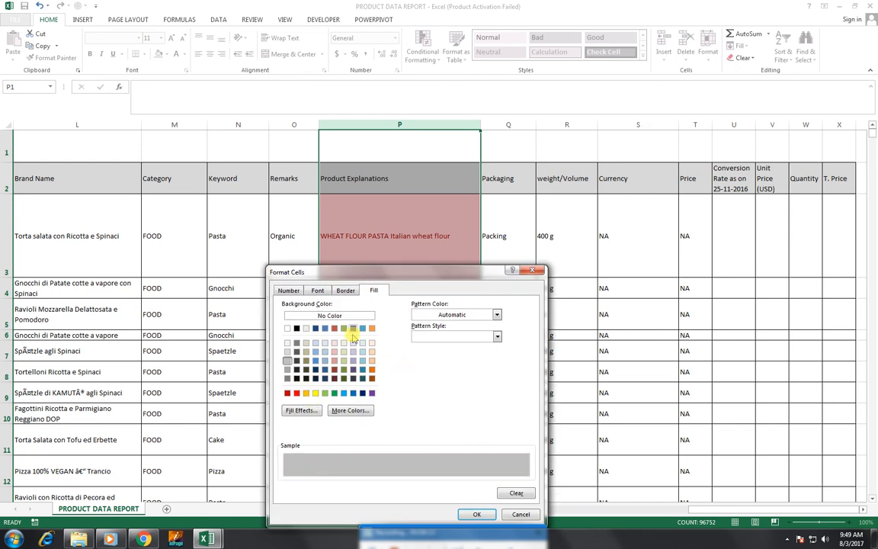
{"action": "left_click", "coordinate": [371, 347]}
{"action": "left_click", "coordinate": [476, 514]}
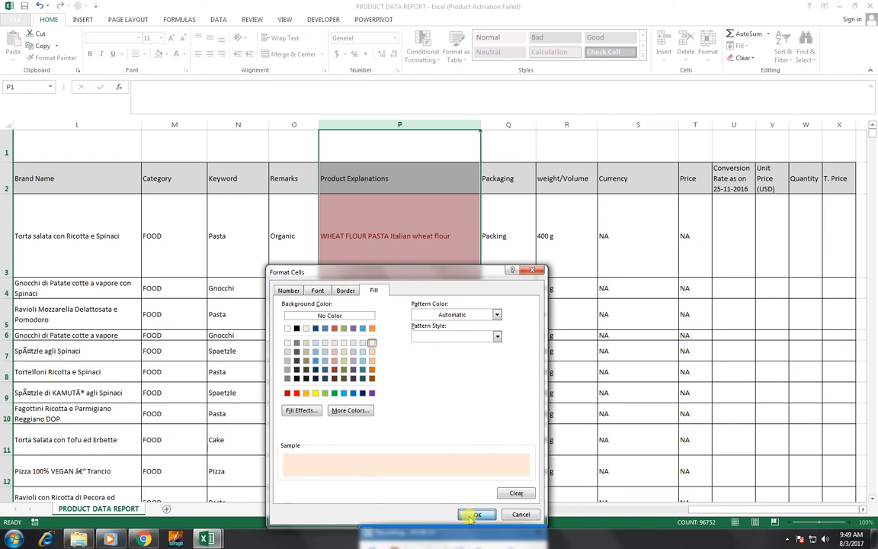
{"action": "left_click", "coordinate": [462, 438]}
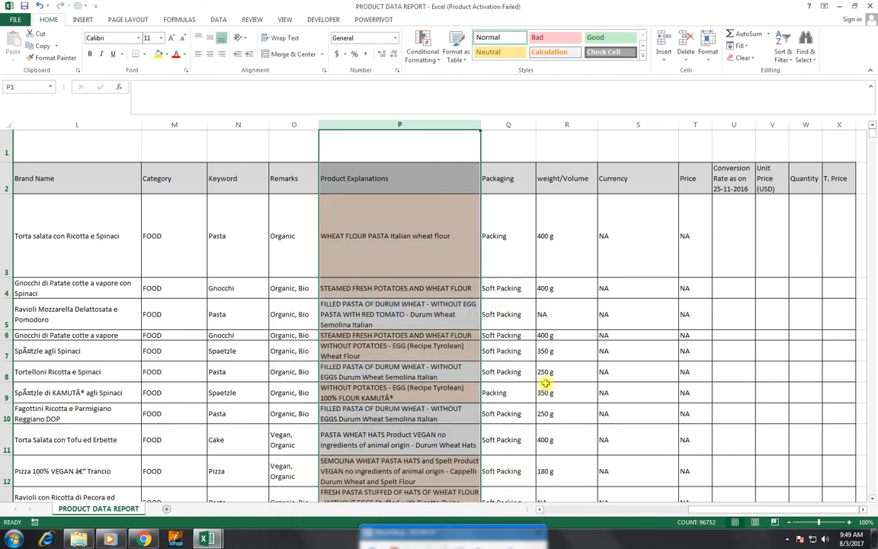
{"action": "left_click", "coordinate": [545, 385]}
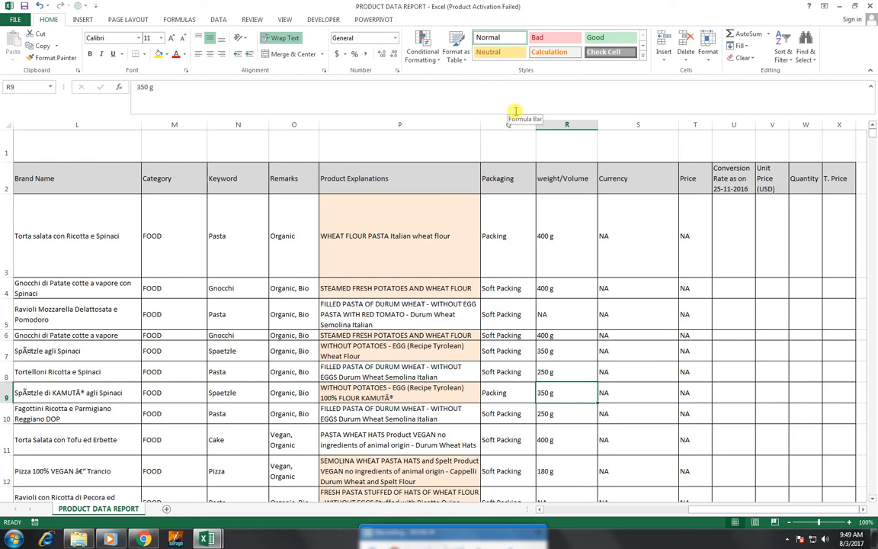
Step: Close the PRODUCT DATA REPORT workbook to return to Book1 and look over the available highlight cells rules
{"action": "left_click", "coordinate": [872, 6]}
{"action": "left_click", "coordinate": [440, 289]}
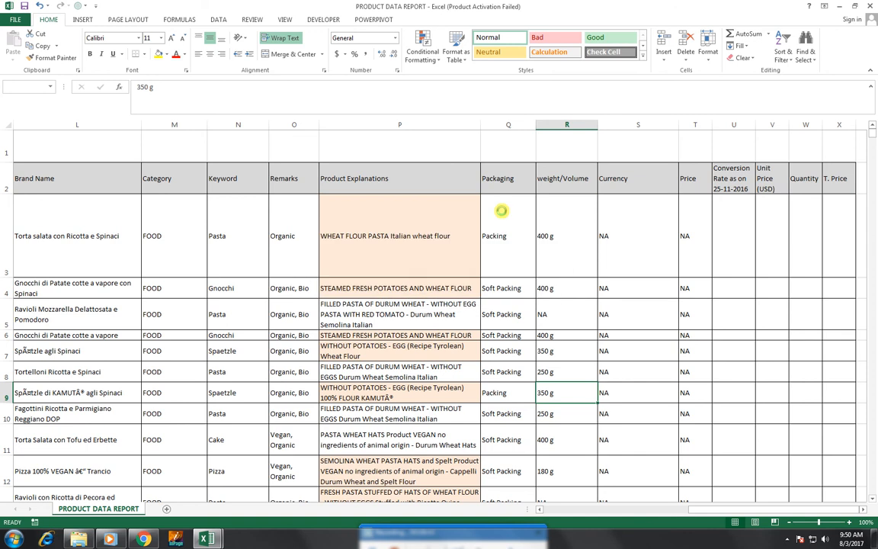
{"action": "left_click", "coordinate": [423, 47]}
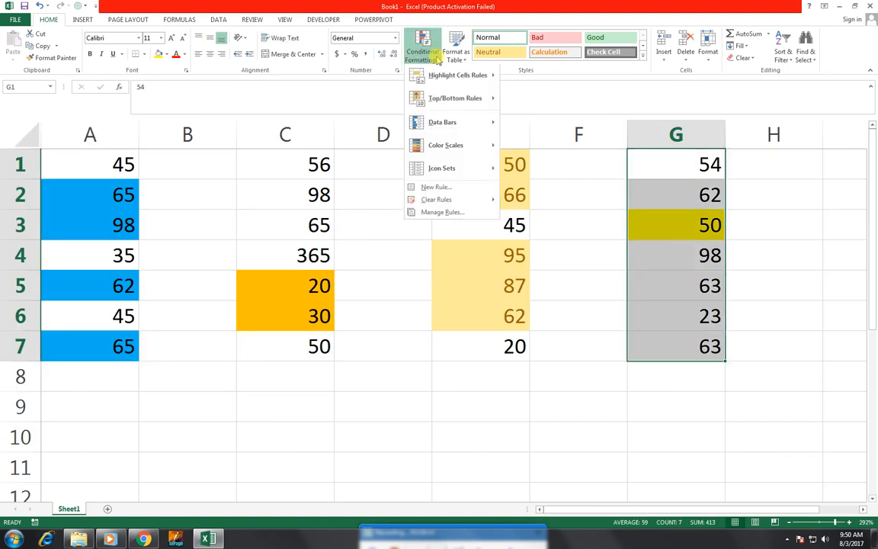
{"action": "mouse_move", "coordinate": [470, 82]}
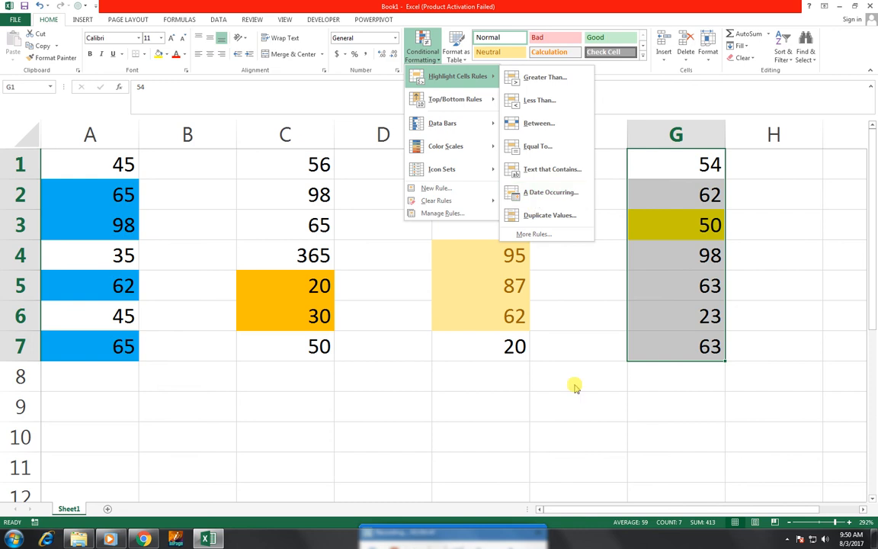
{"action": "left_click", "coordinate": [484, 425]}
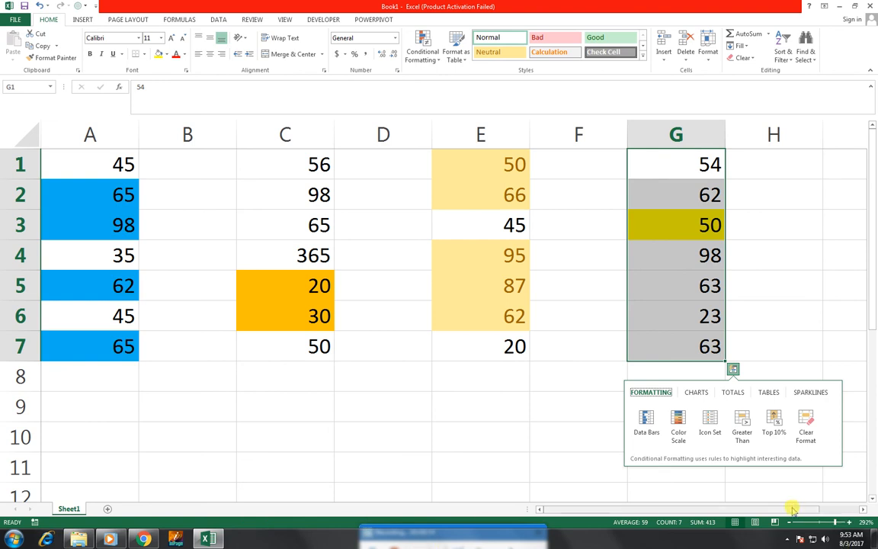
Step: Enter the formula =today() in cell I1
{"action": "left_click_drag", "start_coordinate": [816, 508], "coordinate": [836, 503]}
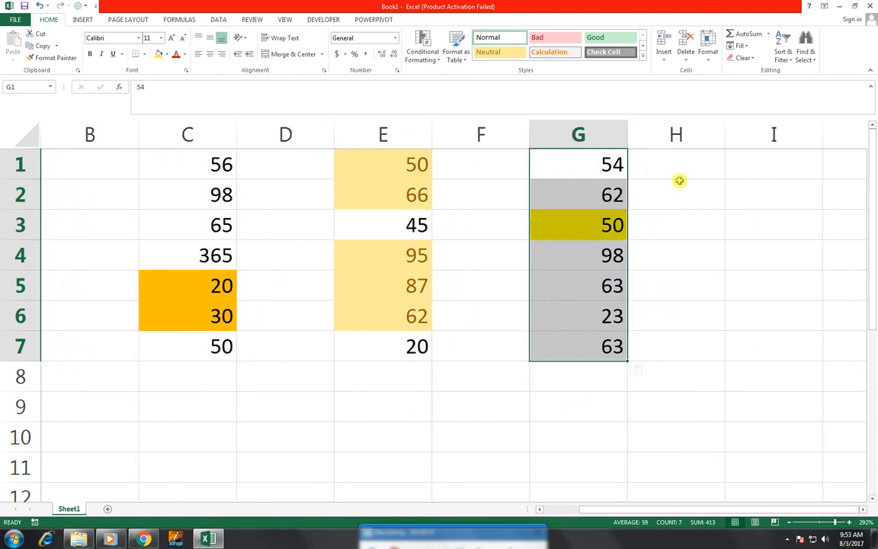
{"action": "left_click", "coordinate": [753, 174]}
{"action": "type", "text": "=today"}
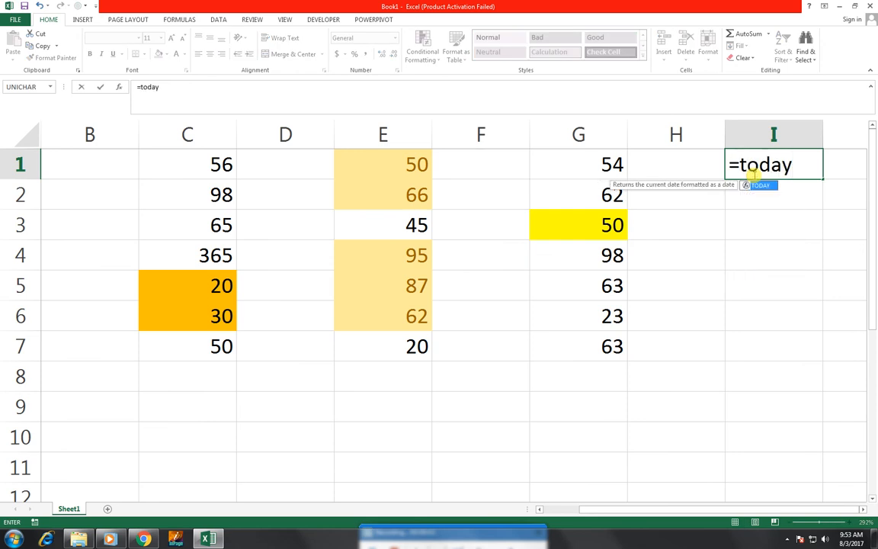
{"action": "type", "text": "()"}
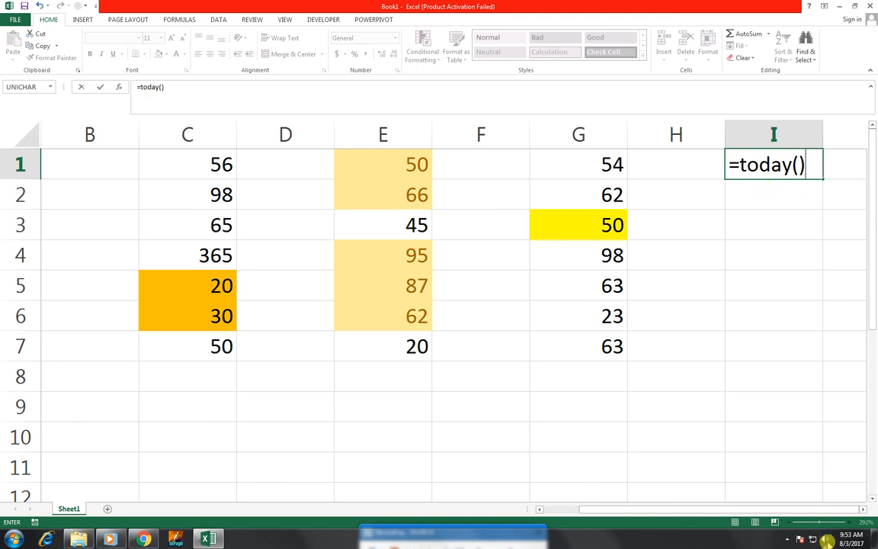
{"action": "mouse_move", "coordinate": [834, 543]}
{"action": "key", "text": "Return"}
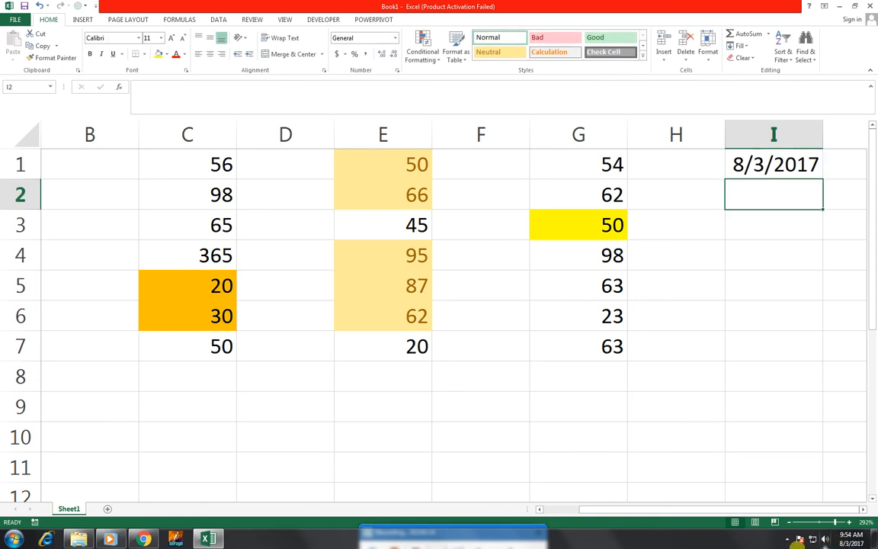
Step: Enter the formula =I1+1 in cell I2
{"action": "type", "text": "="}
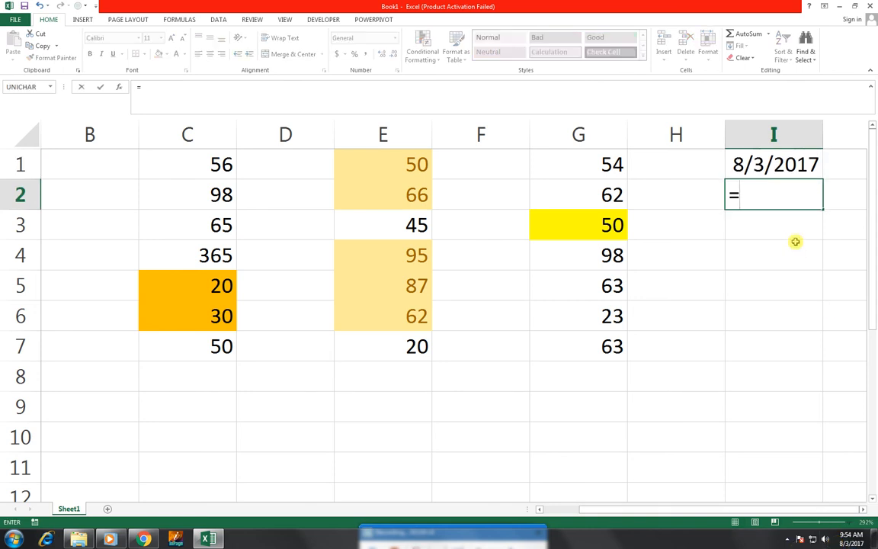
{"action": "key", "text": "Up"}
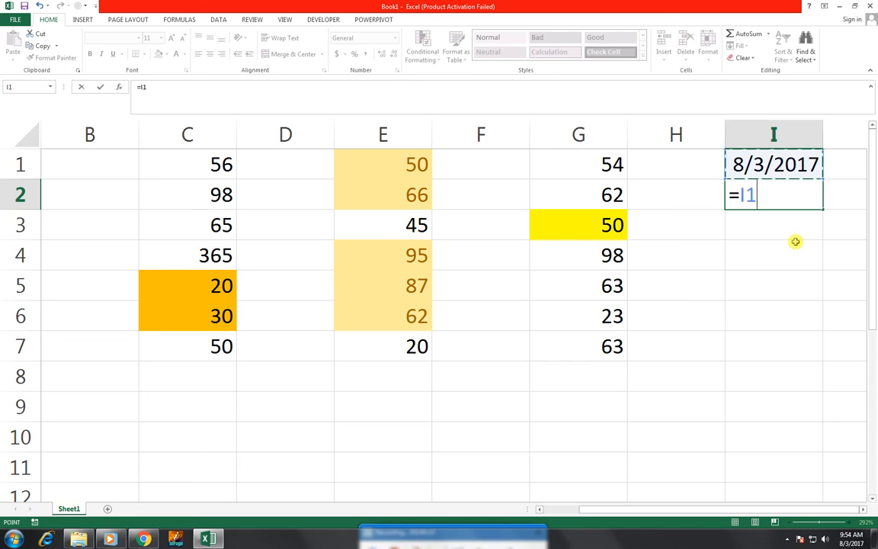
{"action": "type", "text": "+"}
{"action": "type", "text": "1"}
{"action": "key", "text": "Return"}
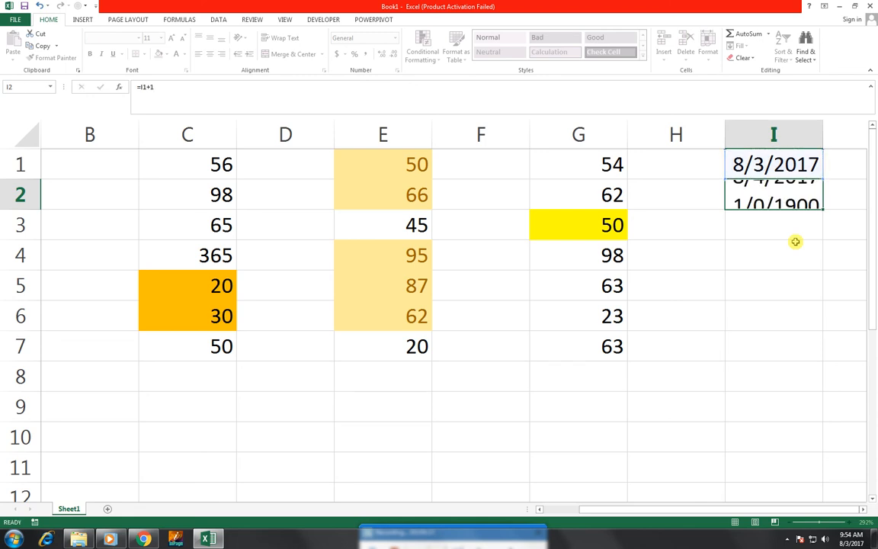
Step: Fill the formula in I2 down to I11 and fit the width of column I to its dates
{"action": "left_click", "coordinate": [772, 190]}
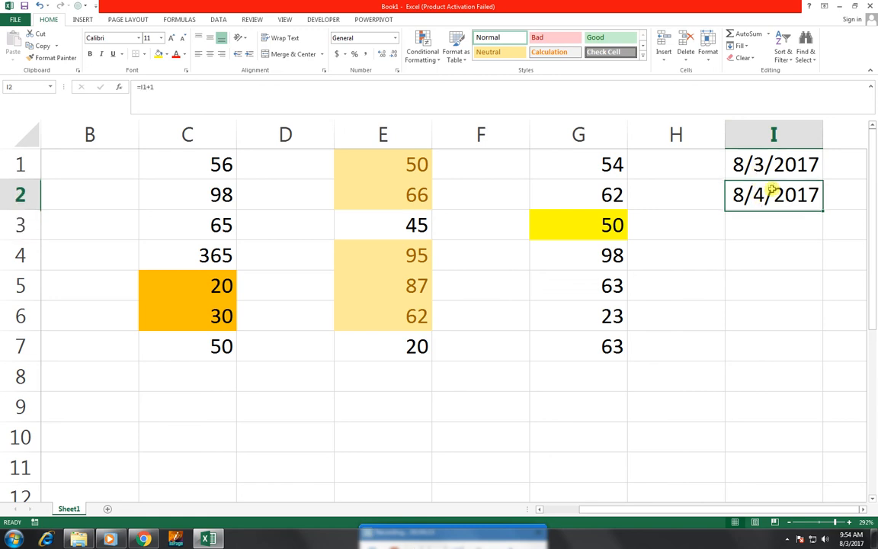
{"action": "left_click_drag", "start_coordinate": [825, 207], "coordinate": [815, 278]}
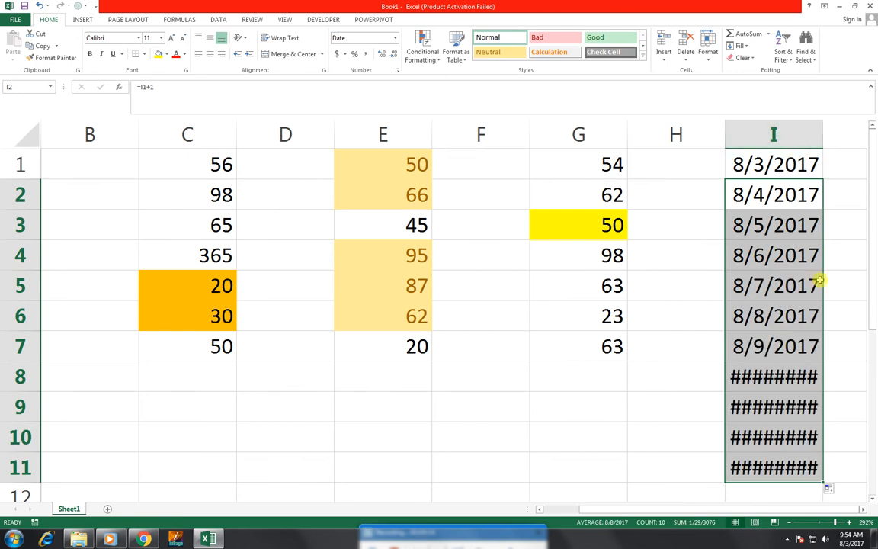
{"action": "double_click", "coordinate": [824, 137]}
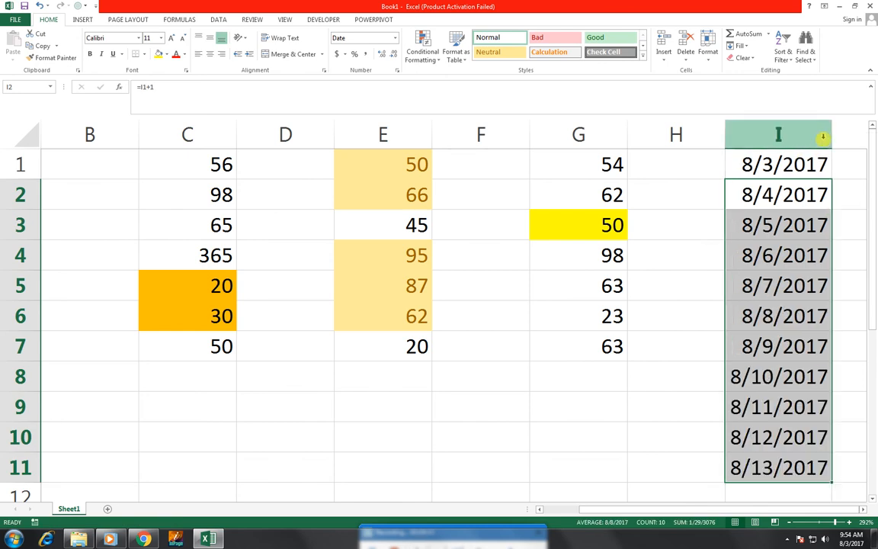
Step: Start an A Date Occurring highlight rule for the dates in I1:I11
{"action": "left_click", "coordinate": [821, 169]}
{"action": "left_click_drag", "start_coordinate": [803, 324], "coordinate": [802, 453]}
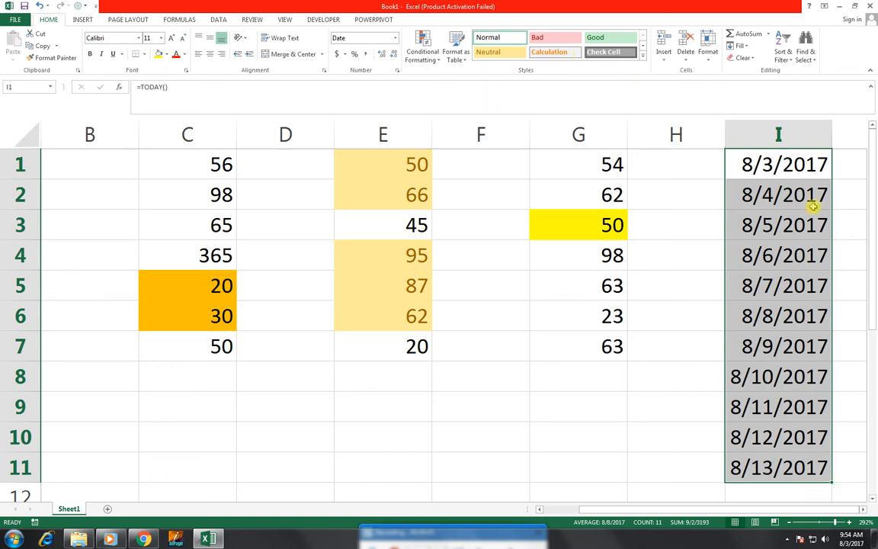
{"action": "left_click", "coordinate": [421, 50]}
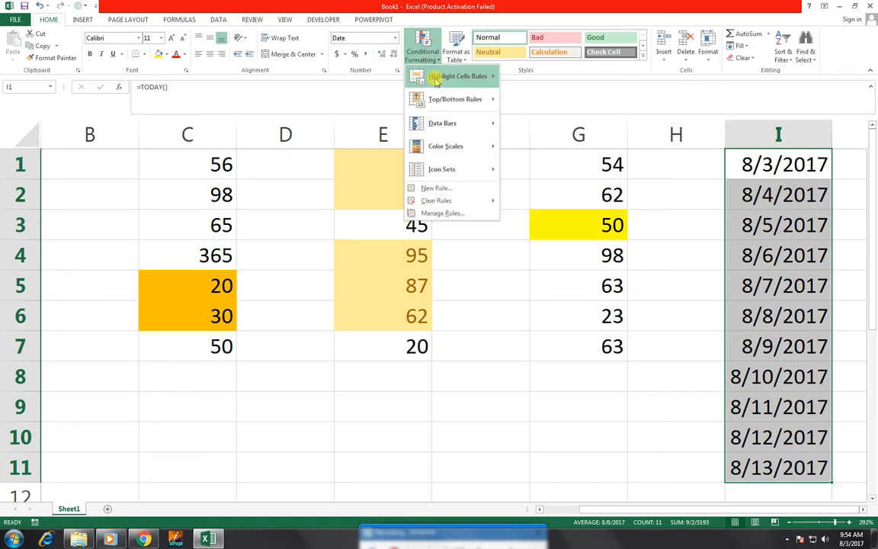
{"action": "mouse_move", "coordinate": [458, 76]}
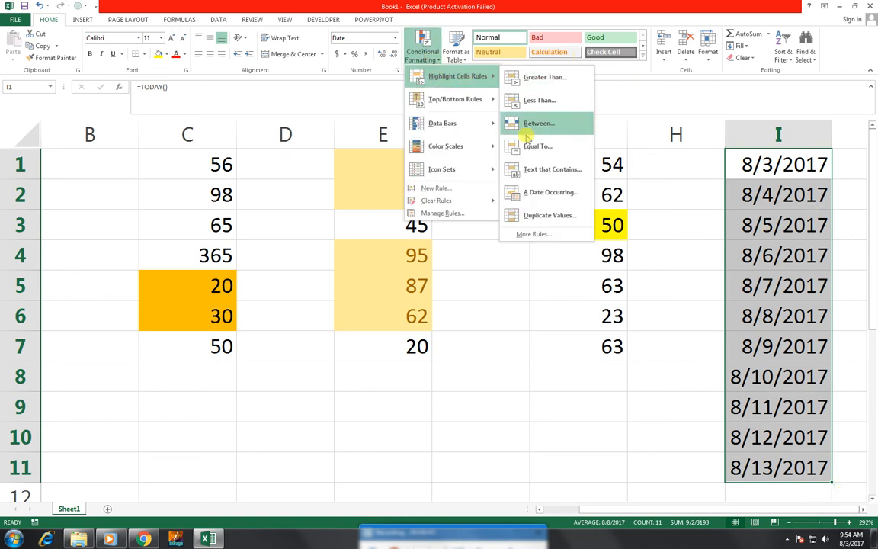
{"action": "left_click", "coordinate": [548, 204]}
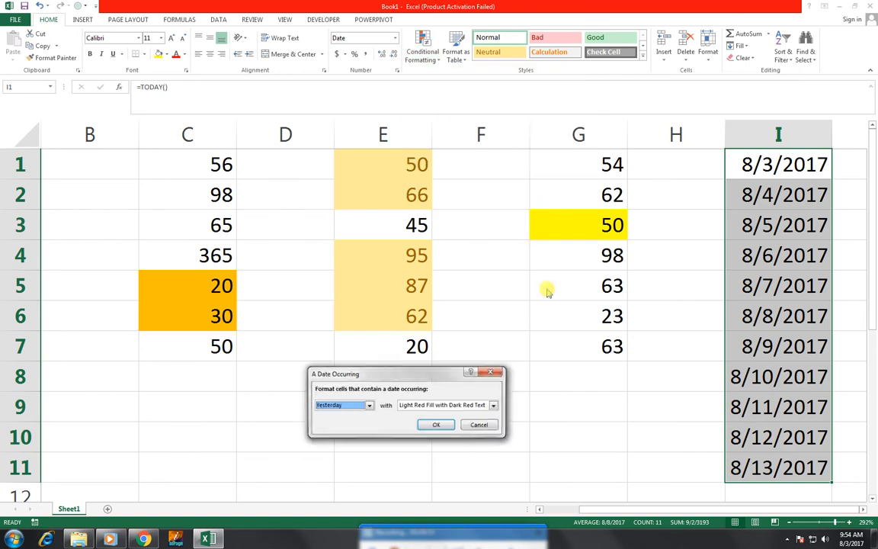
Step: Preview the date rule with the periods This week and Today, and set its period to Next week
{"action": "left_click", "coordinate": [369, 407]}
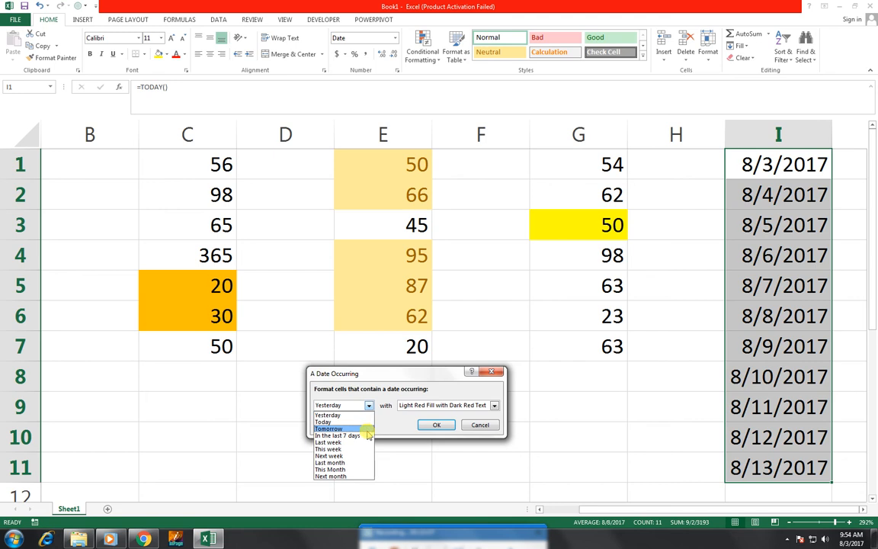
{"action": "left_click", "coordinate": [351, 449]}
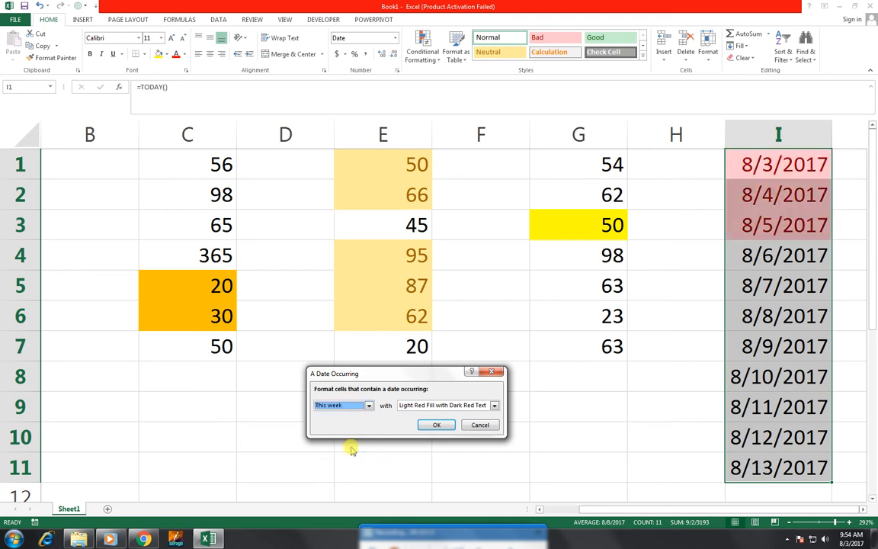
{"action": "left_click", "coordinate": [369, 405]}
{"action": "left_click", "coordinate": [364, 426]}
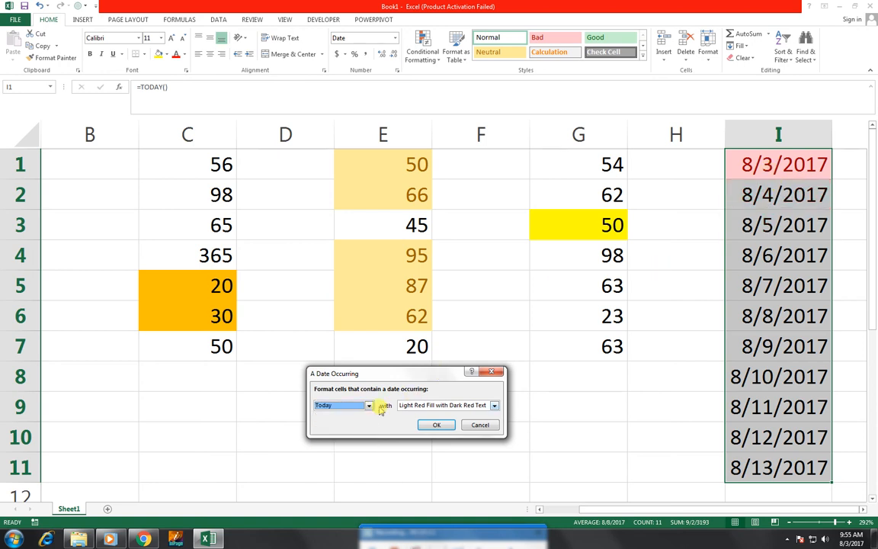
{"action": "left_click", "coordinate": [372, 407]}
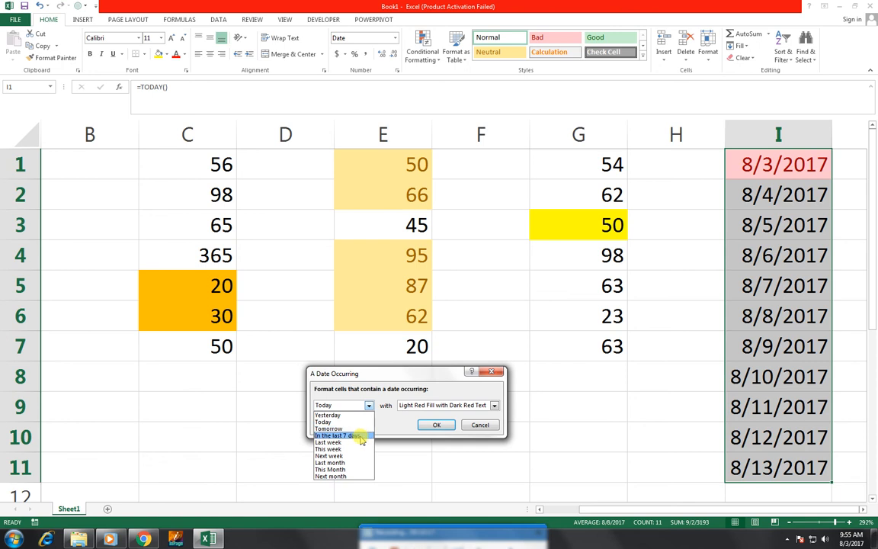
{"action": "left_click", "coordinate": [347, 456]}
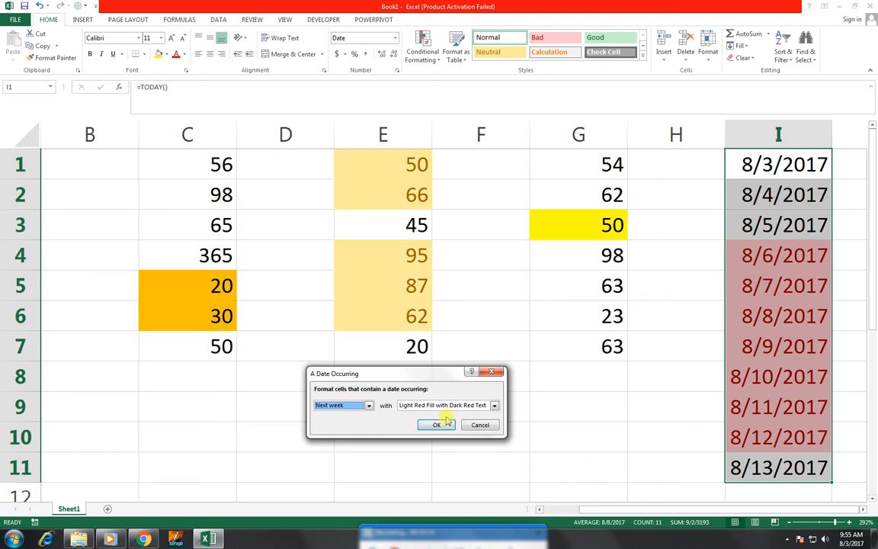
Step: Give the Next week date rule a custom format with a blue fill and apply it to I1:I11
{"action": "left_click", "coordinate": [494, 405]}
{"action": "left_click", "coordinate": [432, 453]}
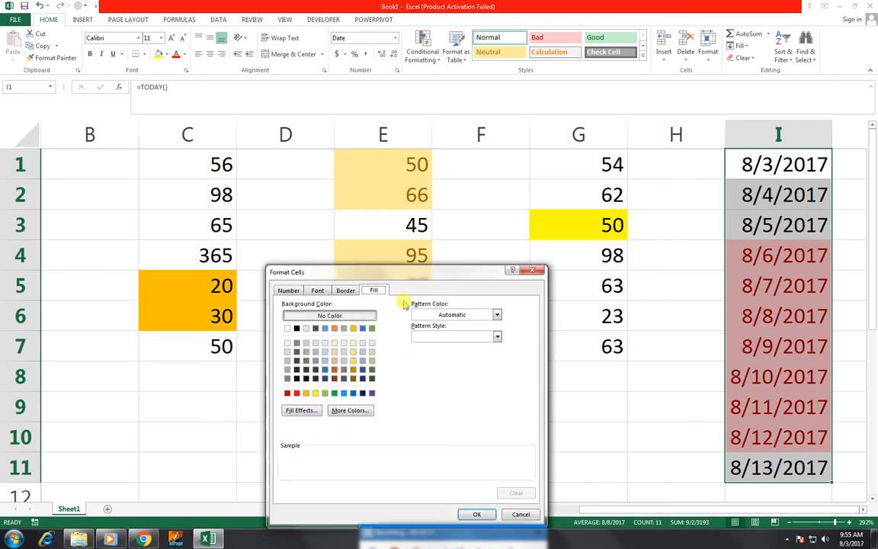
{"action": "left_click", "coordinate": [324, 369]}
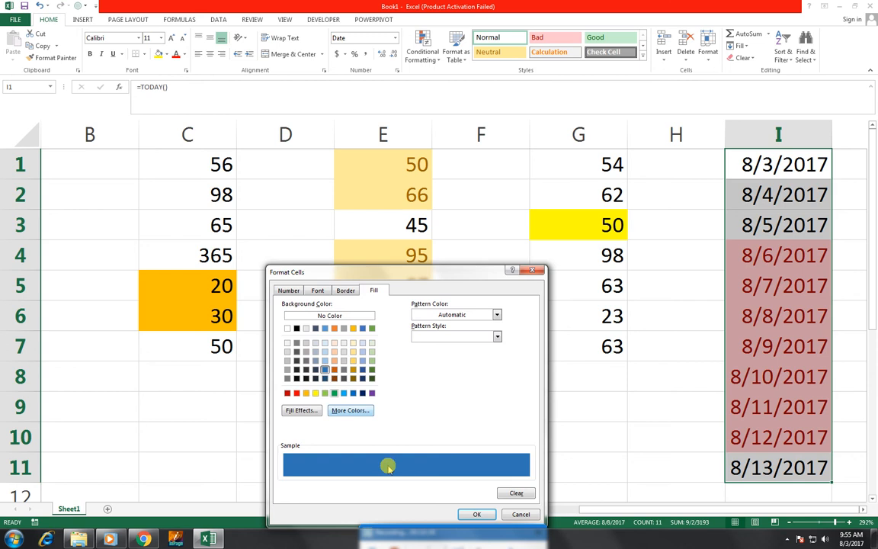
{"action": "left_click", "coordinate": [476, 516]}
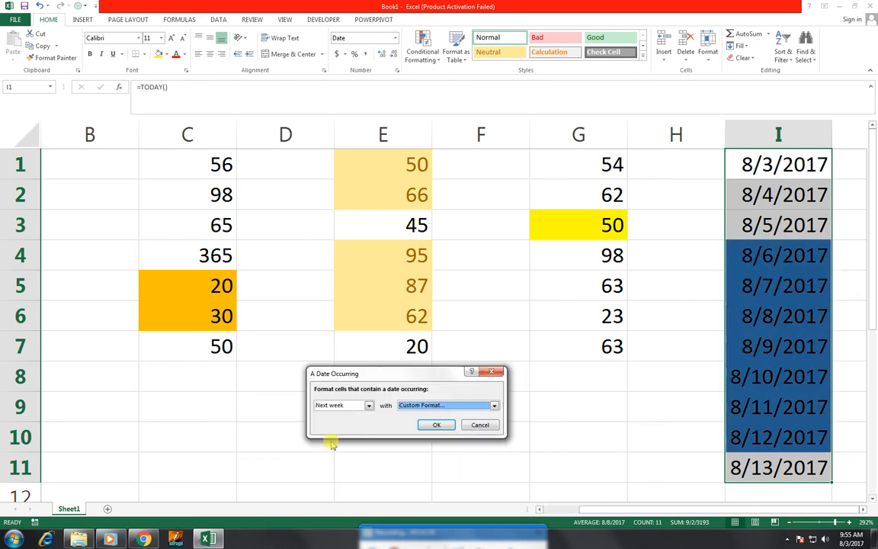
{"action": "left_click", "coordinate": [443, 429]}
{"action": "left_click", "coordinate": [442, 424]}
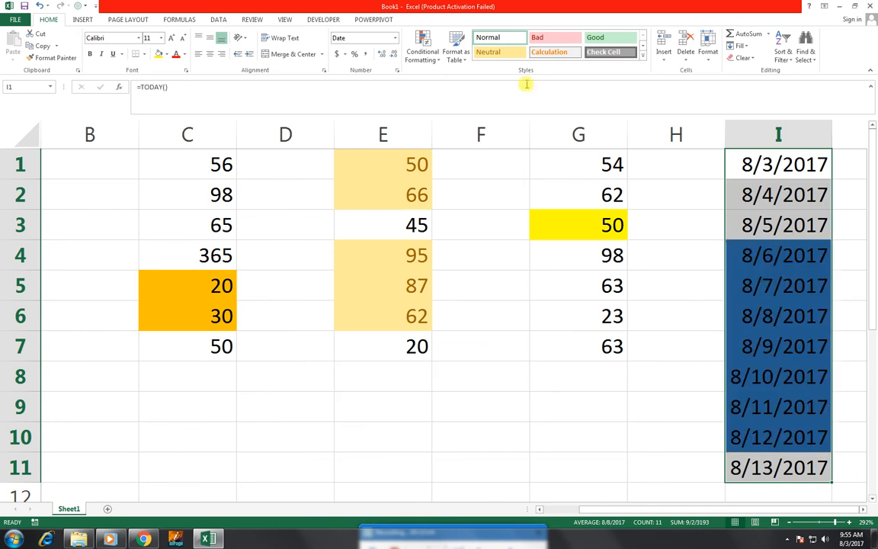
{"action": "left_click", "coordinate": [423, 53]}
{"action": "mouse_move", "coordinate": [442, 76]}
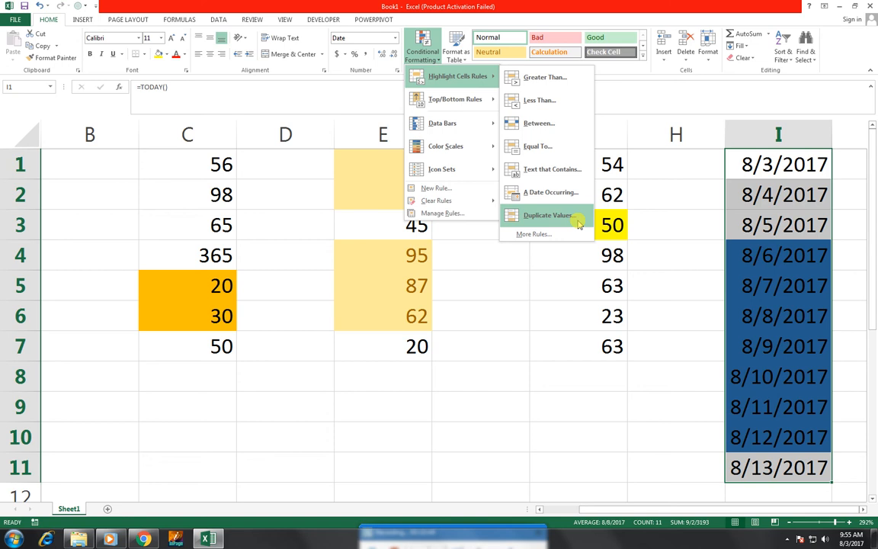
{"action": "left_click", "coordinate": [597, 195]}
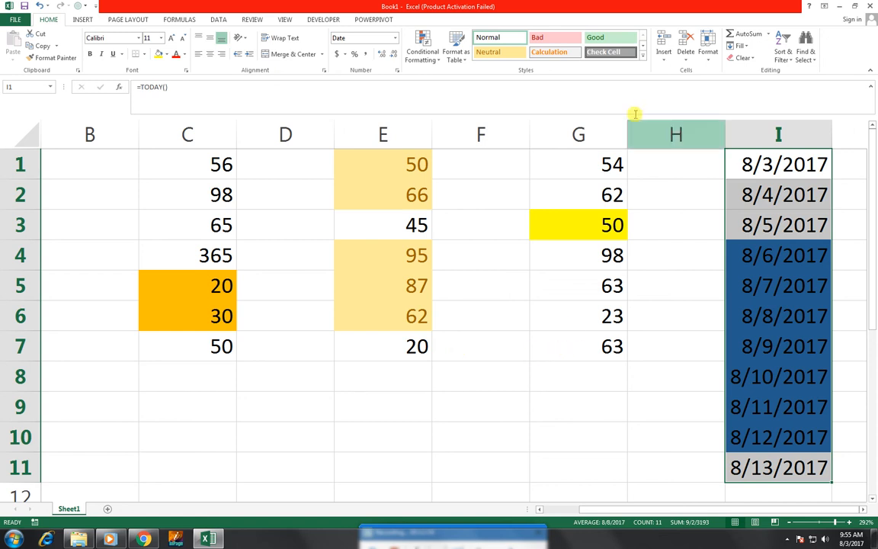
Step: Delete the Cell Value = 50 conditional formatting rule from the numbers in G1:G7
{"action": "left_click_drag", "start_coordinate": [569, 159], "coordinate": [580, 340]}
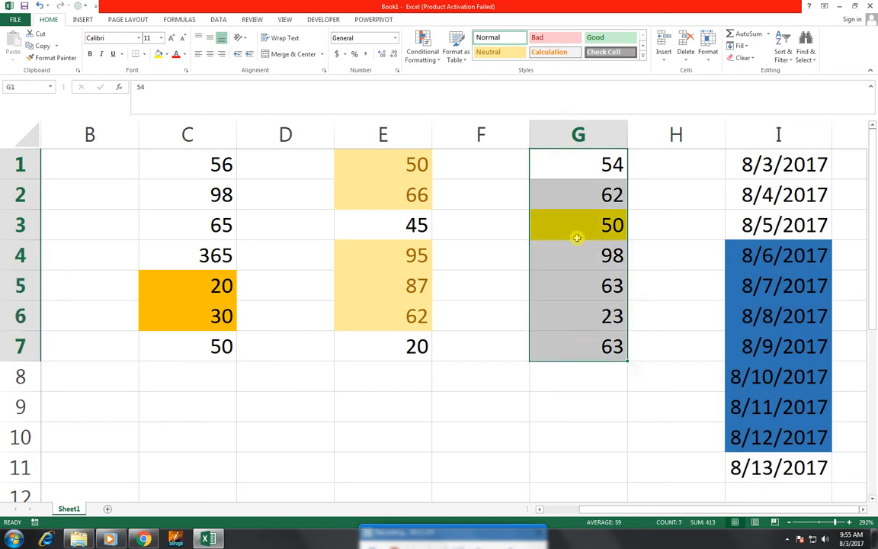
{"action": "left_click", "coordinate": [423, 48]}
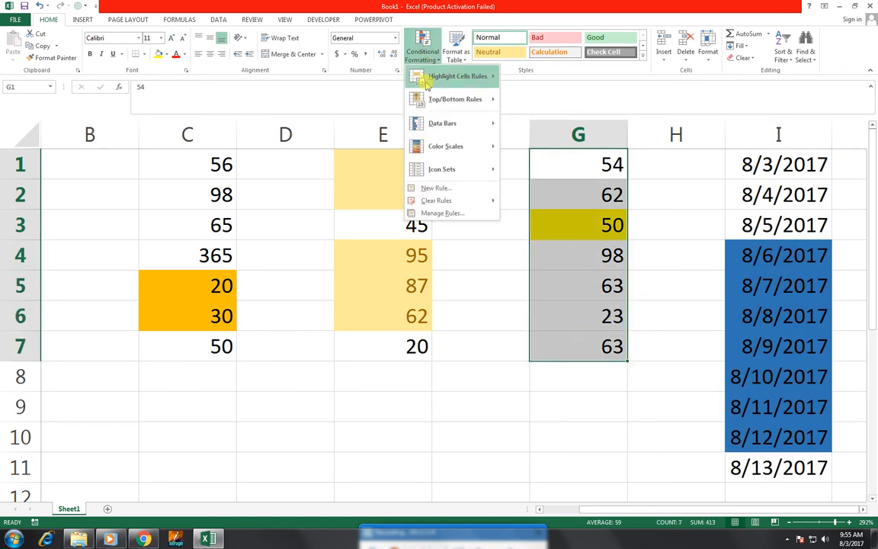
{"action": "left_click", "coordinate": [453, 214]}
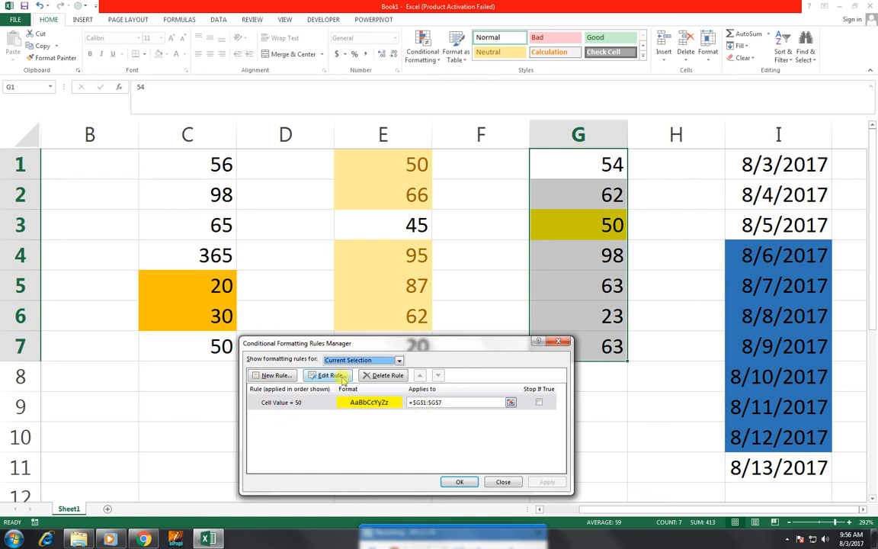
{"action": "left_click", "coordinate": [382, 375]}
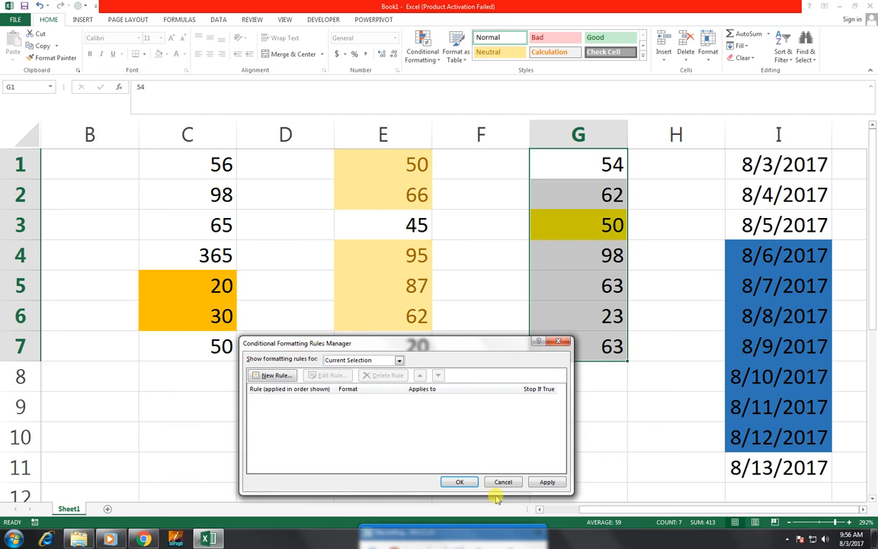
{"action": "left_click", "coordinate": [457, 482]}
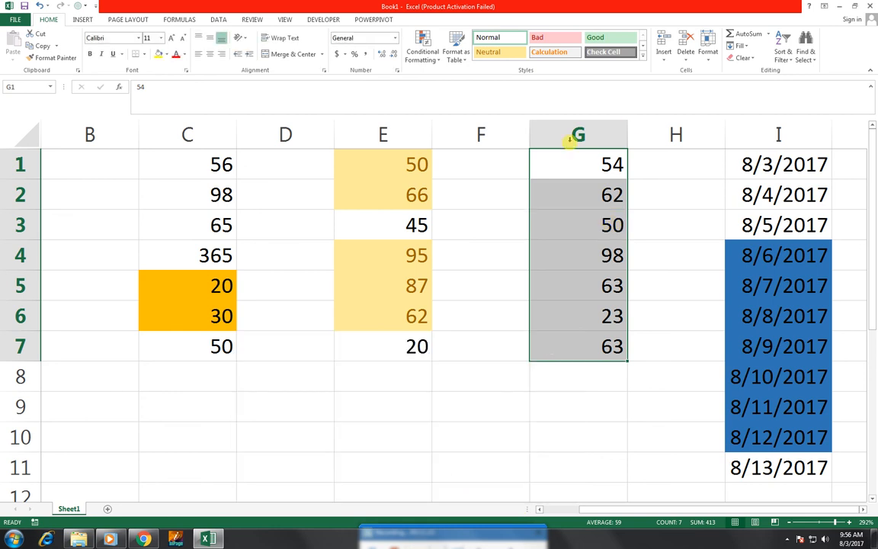
Step: Start a Duplicate Values highlight rule for G1:G7 and set it to format Unique values
{"action": "left_click", "coordinate": [439, 64]}
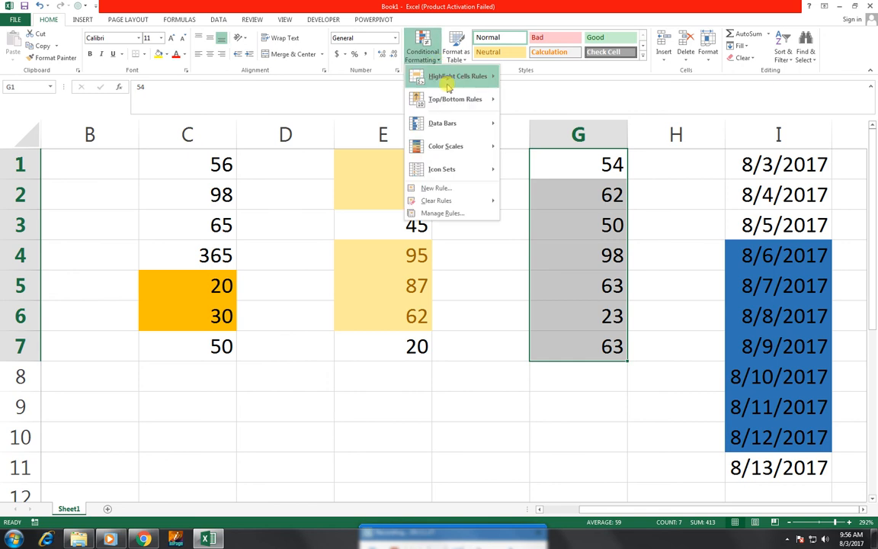
{"action": "mouse_move", "coordinate": [449, 85]}
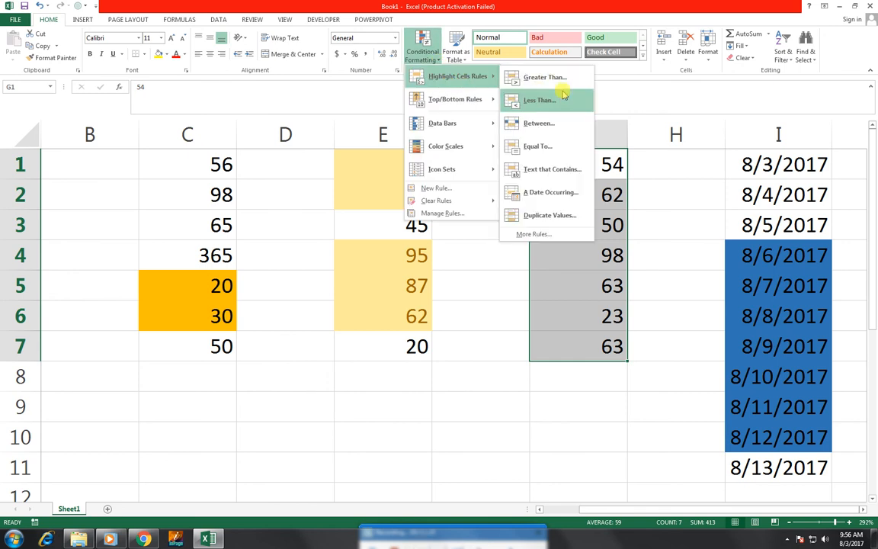
{"action": "left_click", "coordinate": [566, 217]}
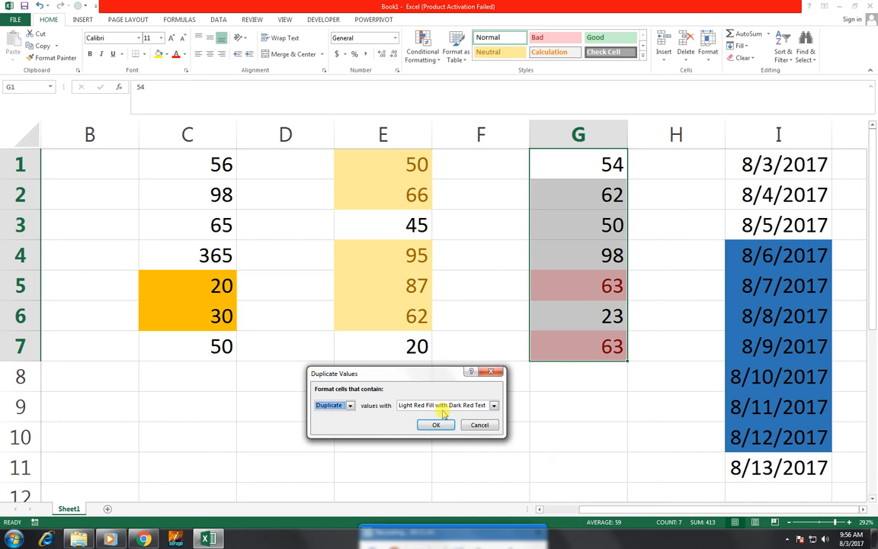
{"action": "left_click", "coordinate": [350, 409]}
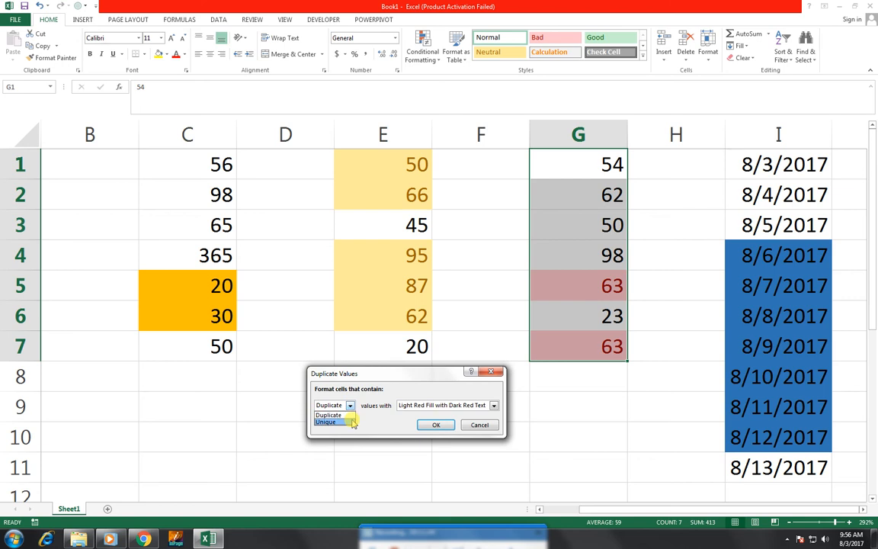
{"action": "left_click", "coordinate": [352, 423]}
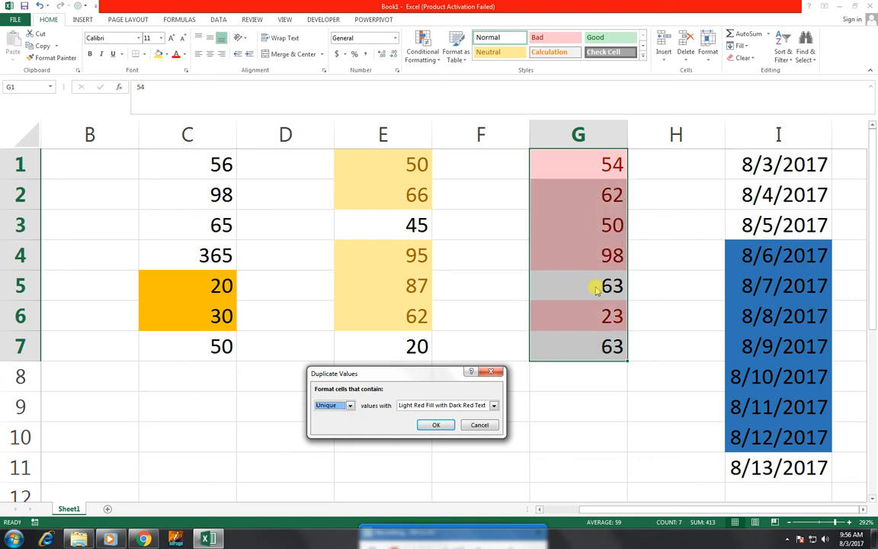
Step: Give the unique values rule a custom format with a light gold fill and apply it to G1:G7
{"action": "left_click", "coordinate": [494, 405]}
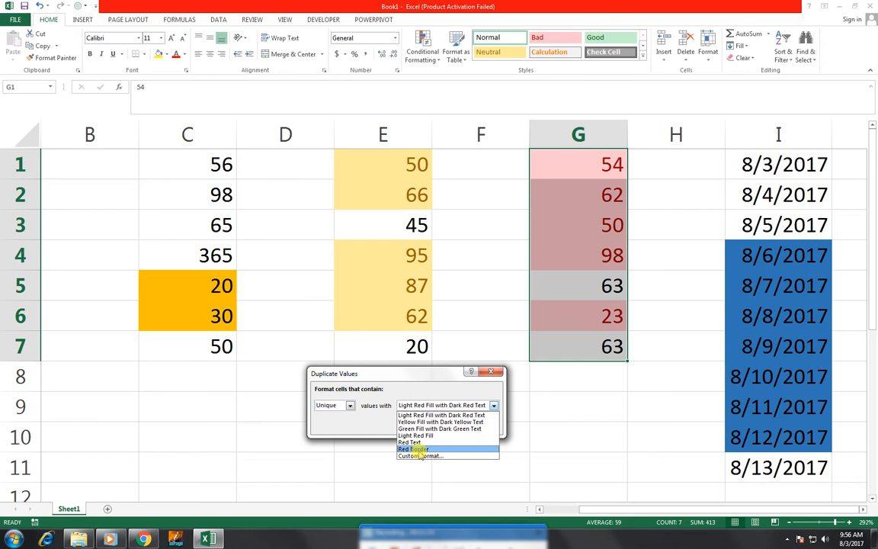
{"action": "left_click", "coordinate": [420, 455]}
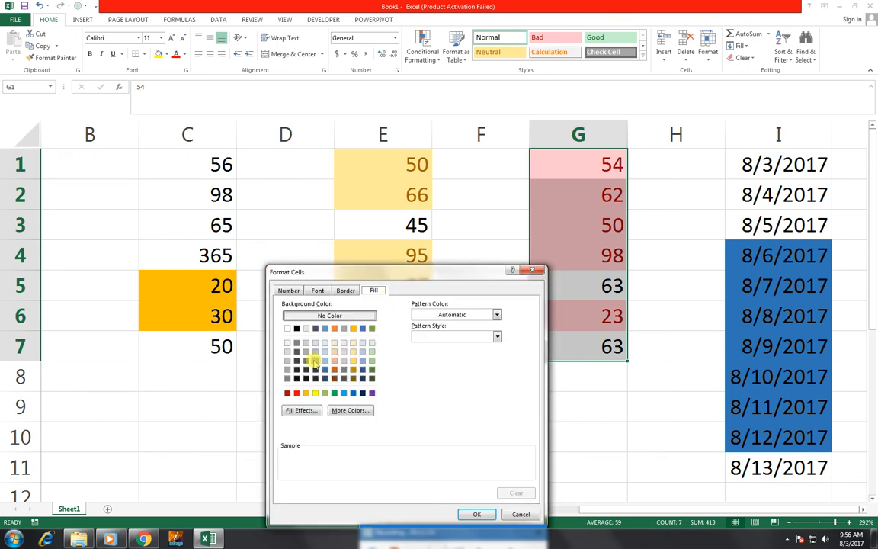
{"action": "left_click", "coordinate": [315, 361]}
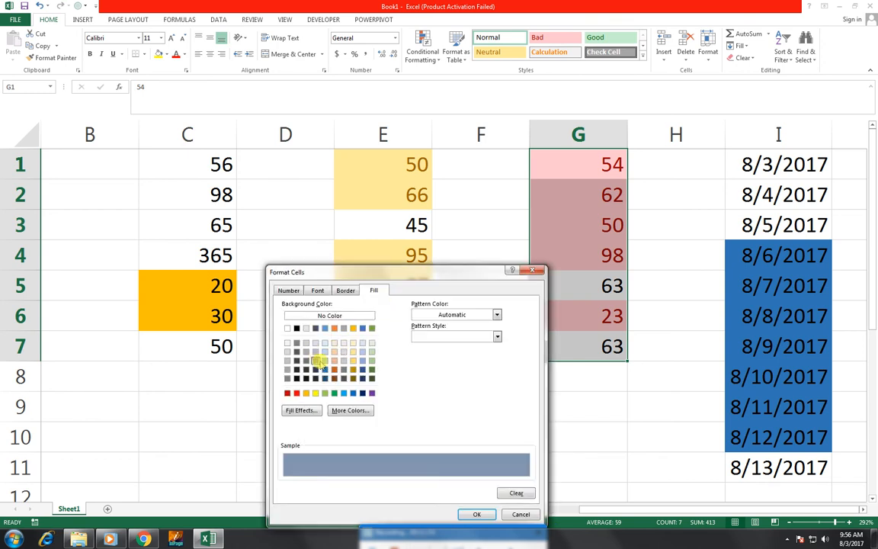
{"action": "left_click", "coordinate": [353, 343]}
{"action": "left_click", "coordinate": [476, 514]}
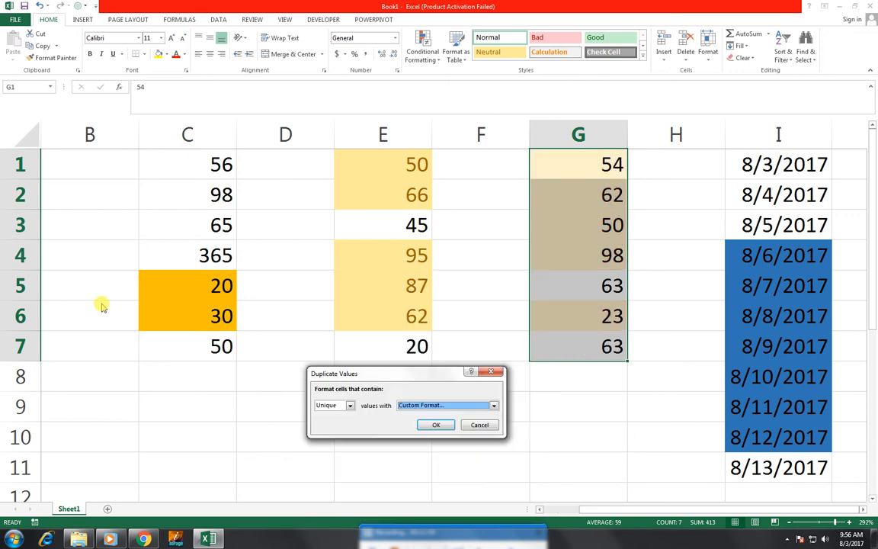
{"action": "left_click", "coordinate": [436, 425]}
{"action": "left_click", "coordinate": [519, 408]}
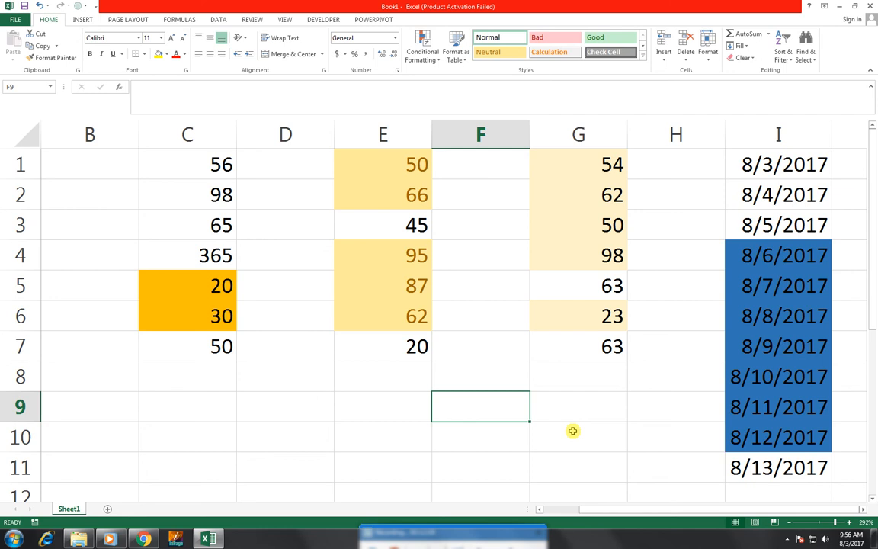
{"action": "left_click", "coordinate": [419, 57]}
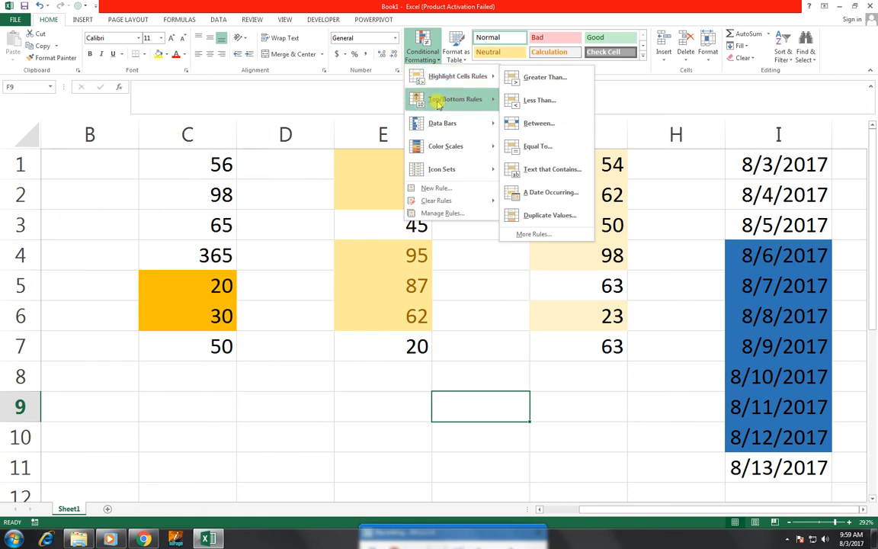
{"action": "mouse_move", "coordinate": [438, 107]}
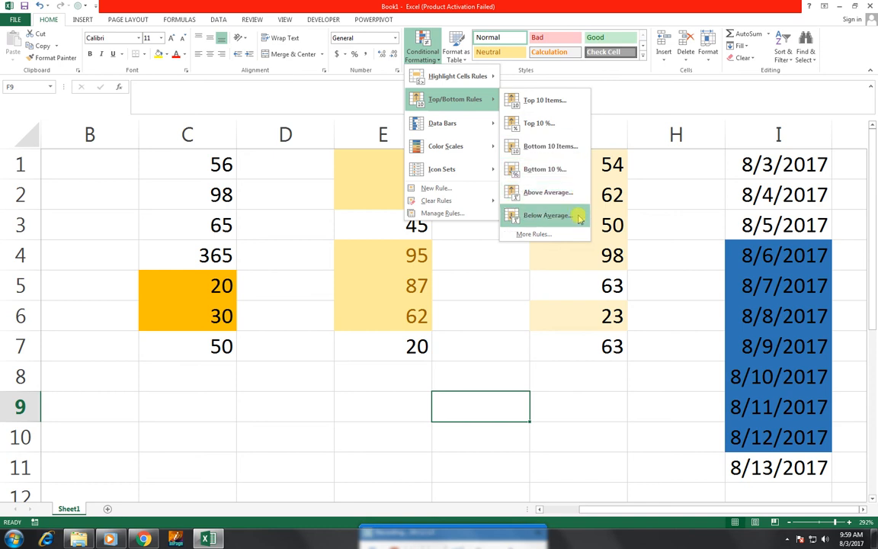
{"action": "left_click", "coordinate": [512, 322]}
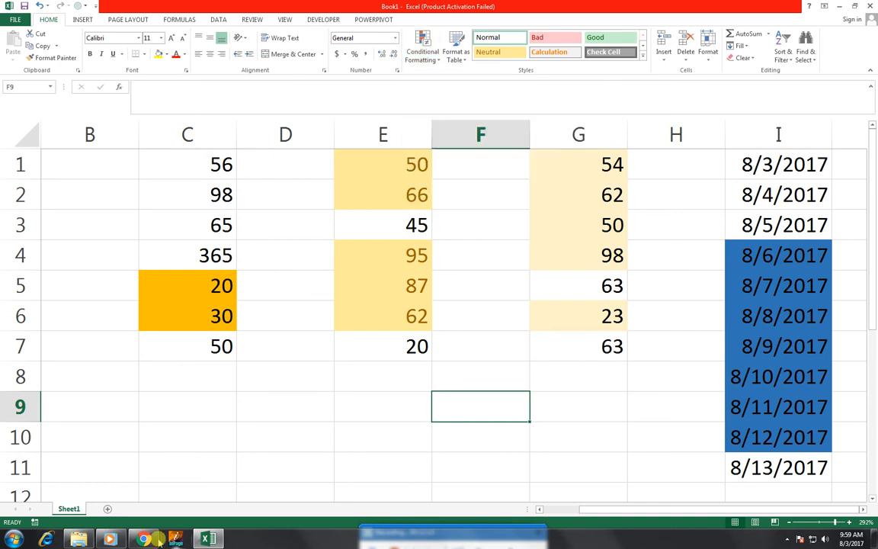
Step: Add a new worksheet and enter the formula =RANDBETWEEN(10,100) in its cell A1
{"action": "left_click", "coordinate": [107, 509]}
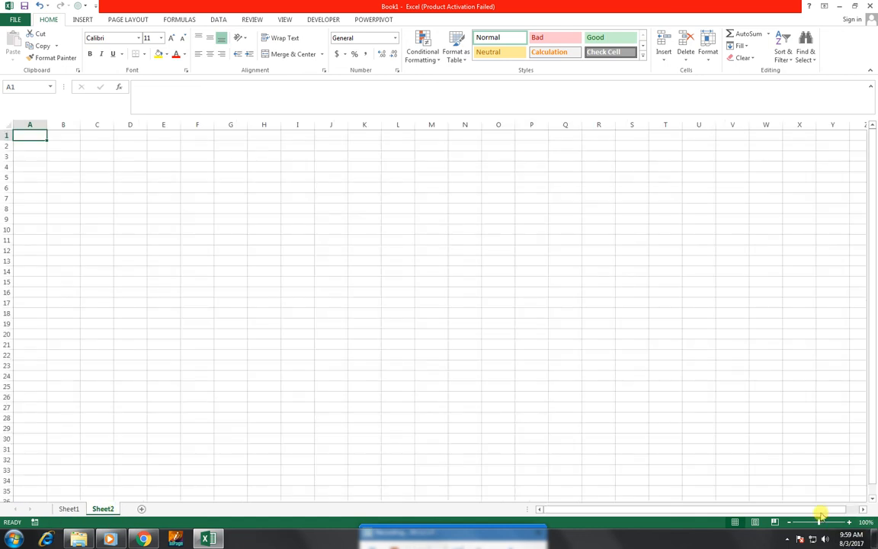
{"action": "left_click_drag", "start_coordinate": [819, 525], "coordinate": [830, 523]}
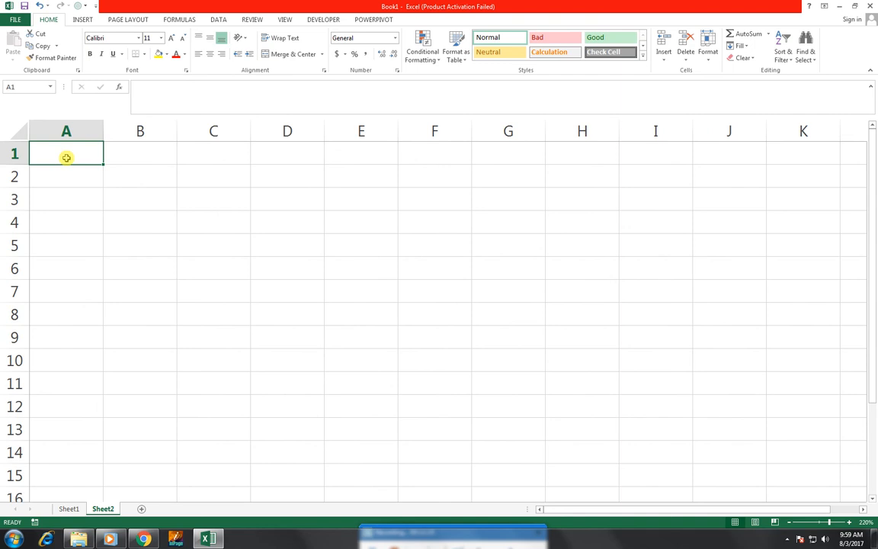
{"action": "type", "text": "=ra"}
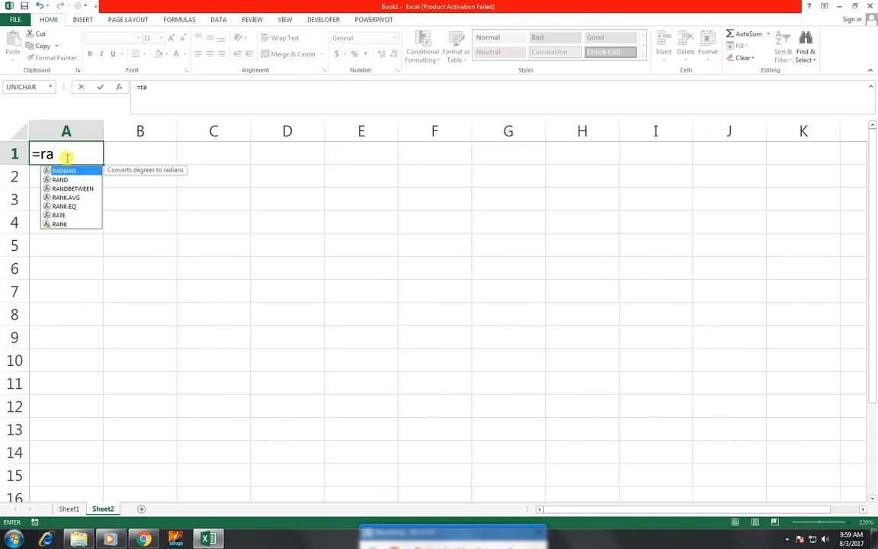
{"action": "type", "text": "nd"}
{"action": "key", "text": "Down"}
{"action": "key", "text": "Tab"}
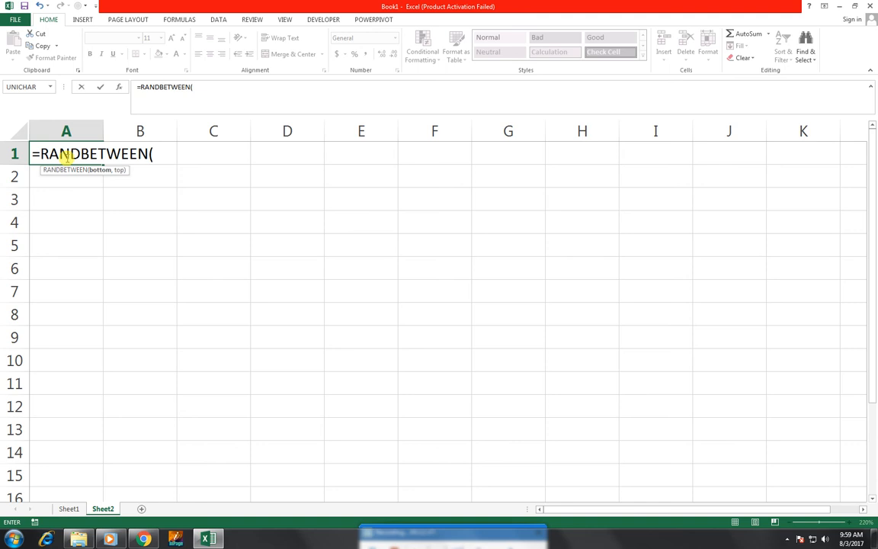
{"action": "type", "text": "10,100"}
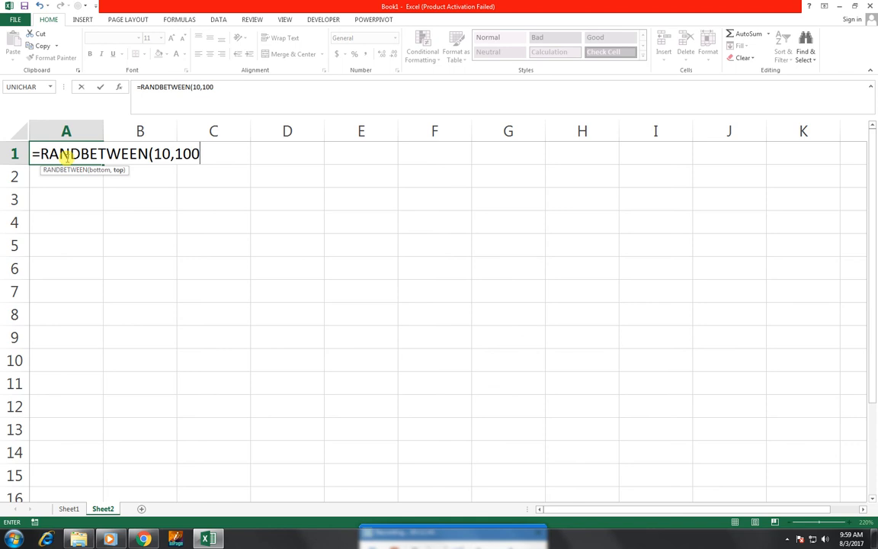
{"action": "type", "text": ")"}
{"action": "key", "text": "Return"}
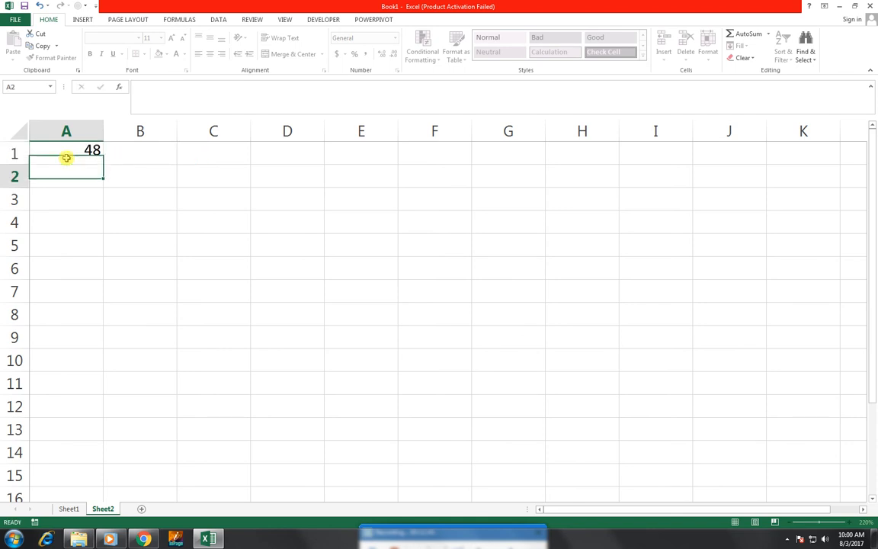
Step: Fill the RANDBETWEEN formula from A1 down to A16
{"action": "left_click", "coordinate": [65, 156]}
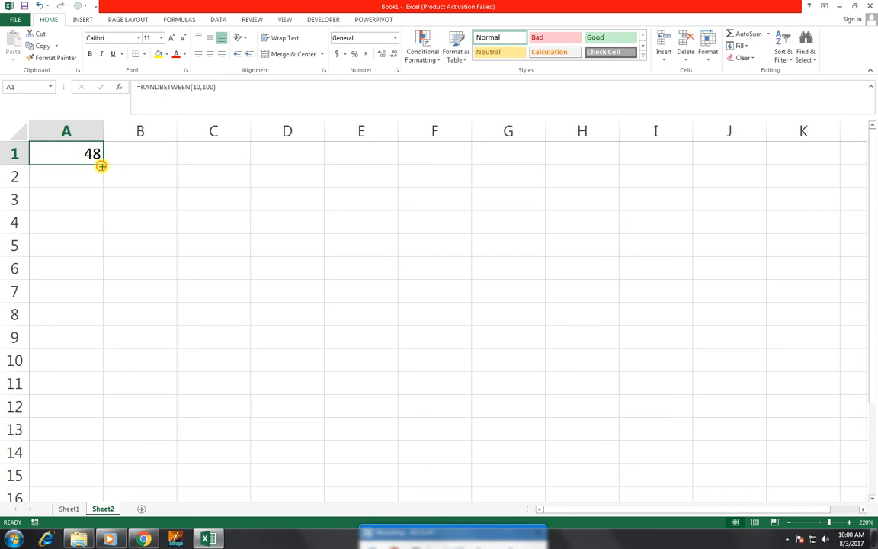
{"action": "left_click_drag", "start_coordinate": [101, 166], "coordinate": [110, 501]}
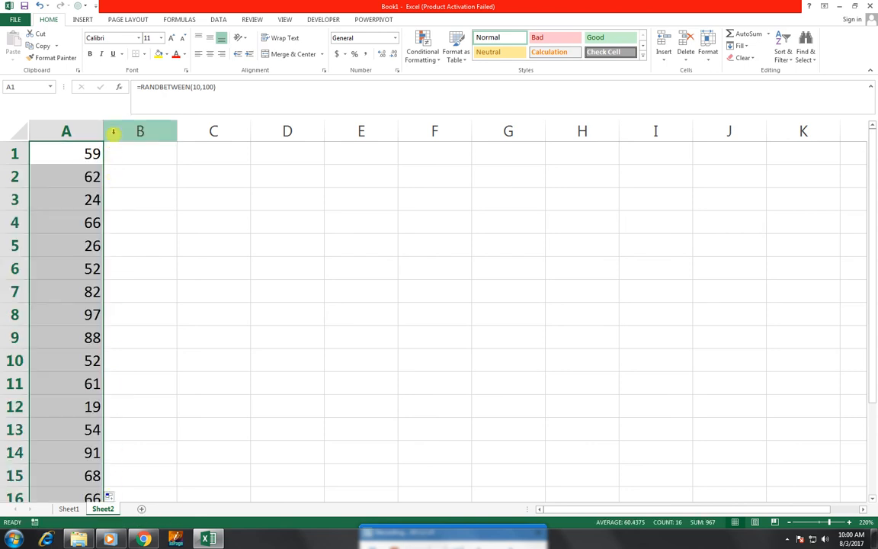
Step: Enter k in cell C1 to make the random numbers recalculate, and clear the cell
{"action": "left_click", "coordinate": [219, 153]}
{"action": "type", "text": "k"}
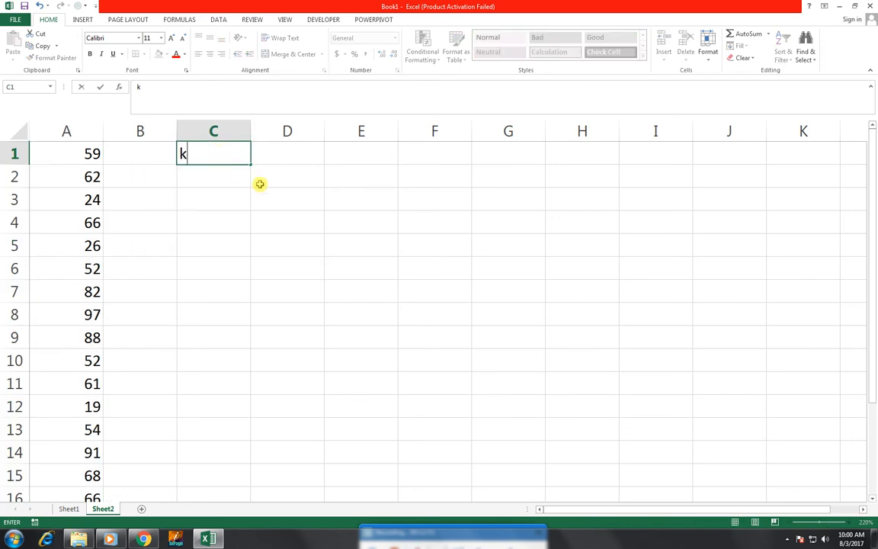
{"action": "left_click_drag", "start_coordinate": [259, 183], "coordinate": [261, 189]}
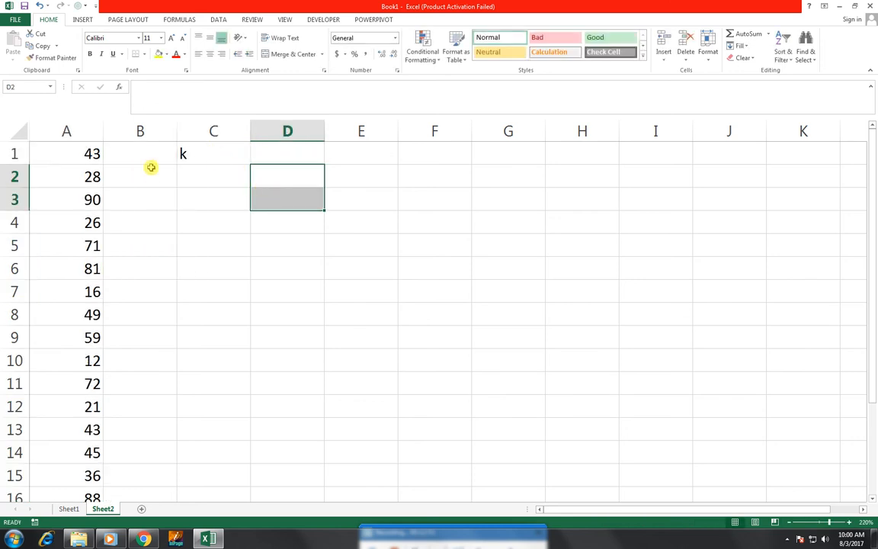
{"action": "left_click", "coordinate": [209, 153]}
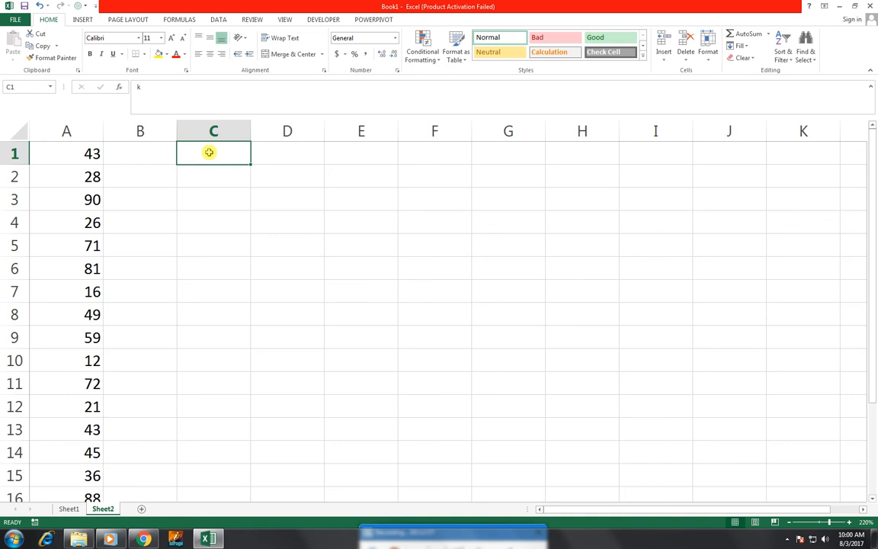
Step: Clear cell C1 and replace the random number formulas in A1:A16 with their values by pasting the copied range as values
{"action": "key", "text": "Delete"}
{"action": "left_click_drag", "start_coordinate": [65, 153], "coordinate": [65, 494]}
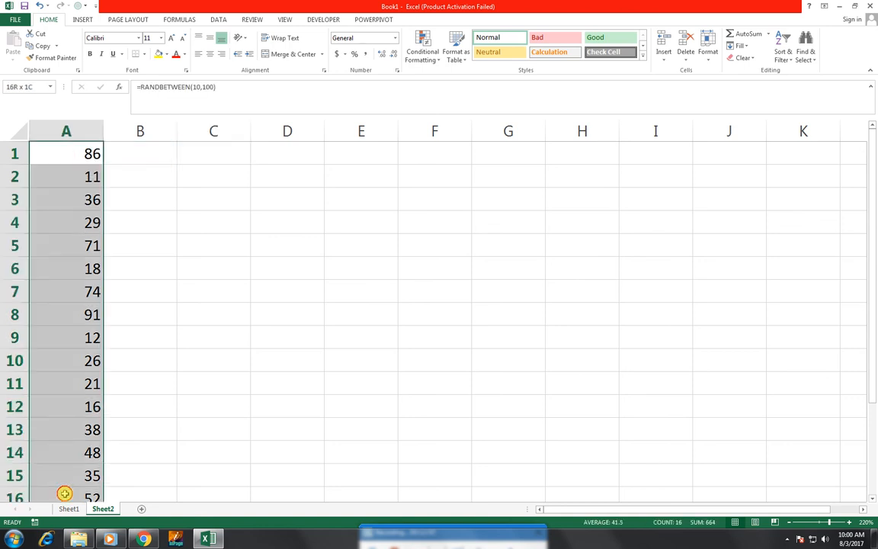
{"action": "left_click", "coordinate": [55, 46]}
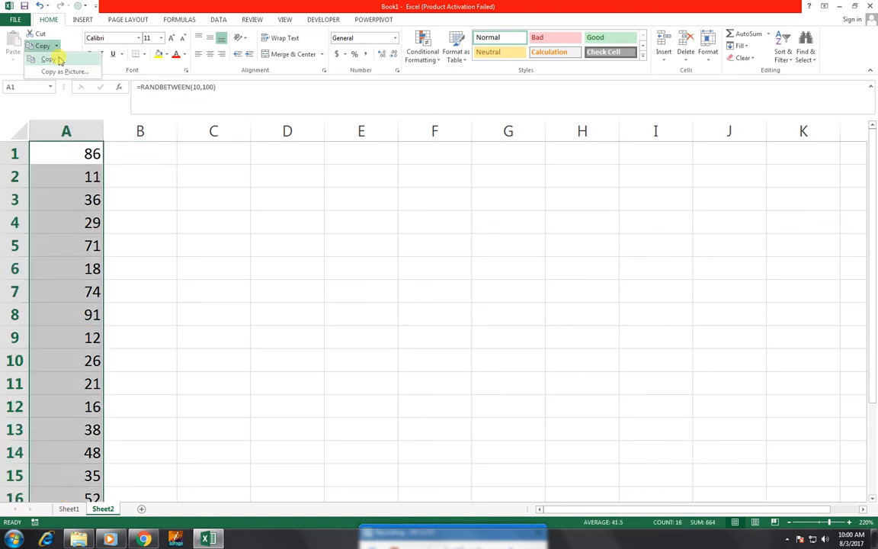
{"action": "left_click", "coordinate": [59, 59]}
{"action": "left_click", "coordinate": [13, 60]}
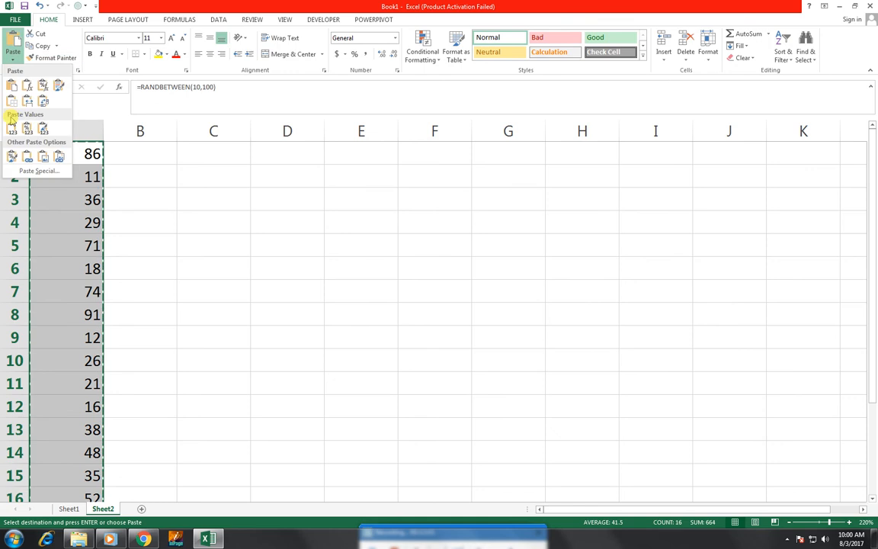
{"action": "left_click", "coordinate": [11, 128]}
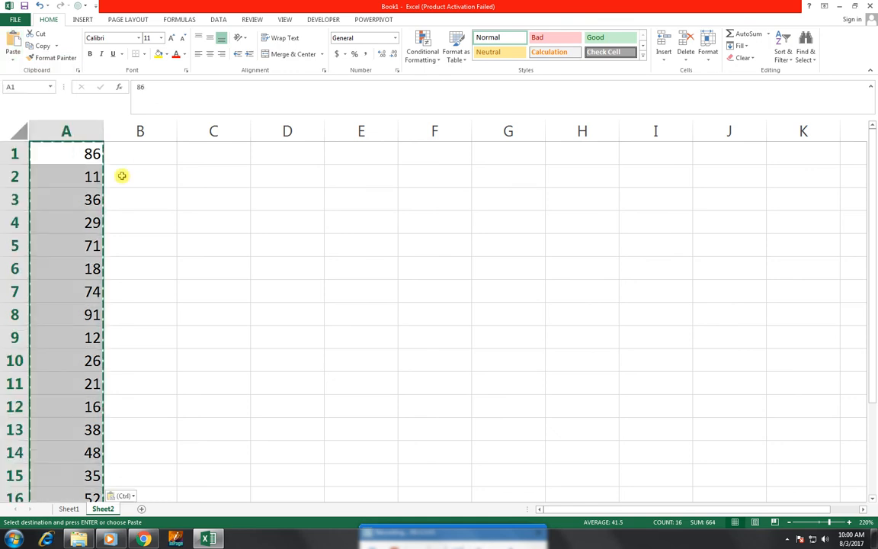
Step: Enter k in cell E9 to test whether the numbers in column A still recalculate, and clear it
{"action": "left_click", "coordinate": [359, 338]}
{"action": "type", "text": "k"}
{"action": "left_click_drag", "start_coordinate": [395, 271], "coordinate": [439, 372]}
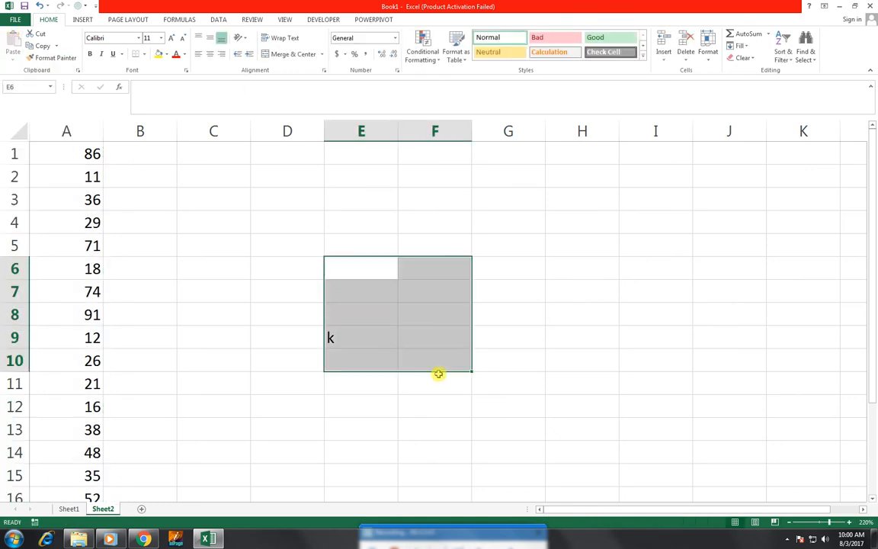
{"action": "key", "text": "Delete"}
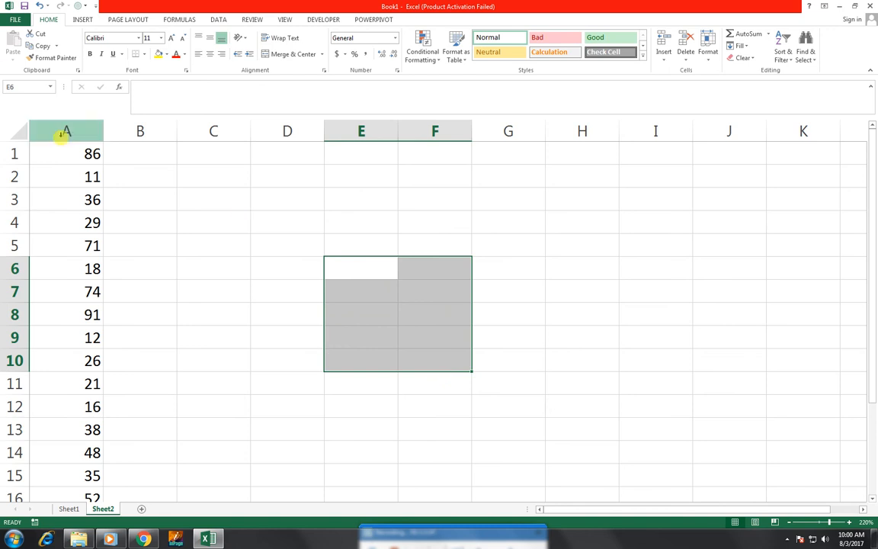
Step: Preview a Top 10 Items rule on column A with light red fill and dark red text, lowering the item count to 5
{"action": "left_click", "coordinate": [66, 133]}
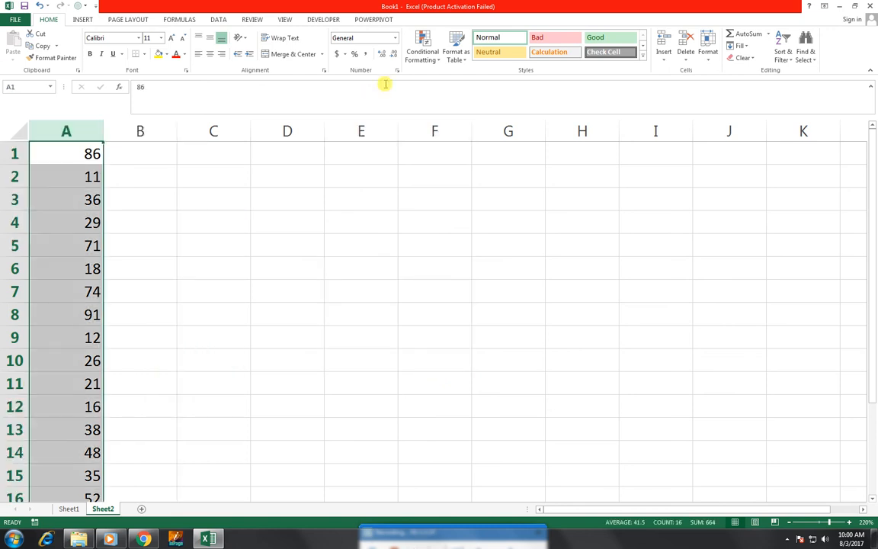
{"action": "left_click", "coordinate": [423, 55]}
{"action": "mouse_move", "coordinate": [480, 101]}
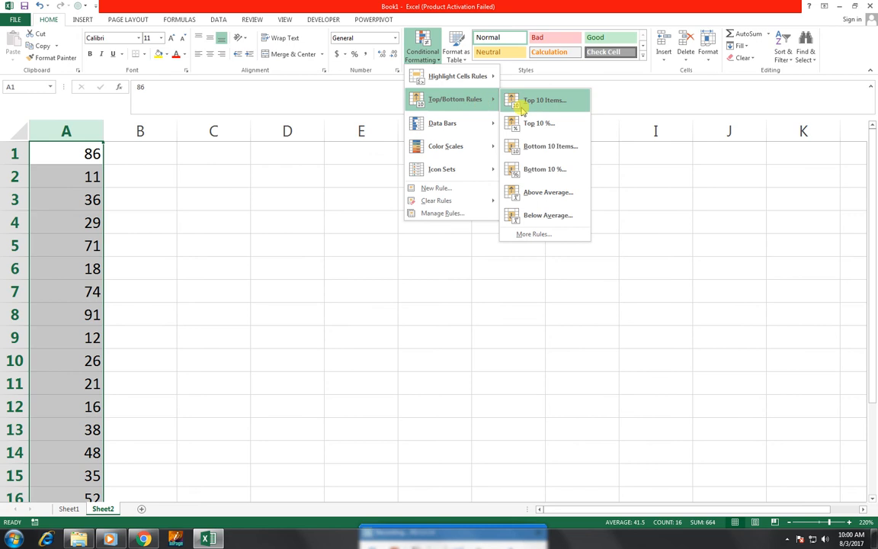
{"action": "left_click", "coordinate": [523, 111]}
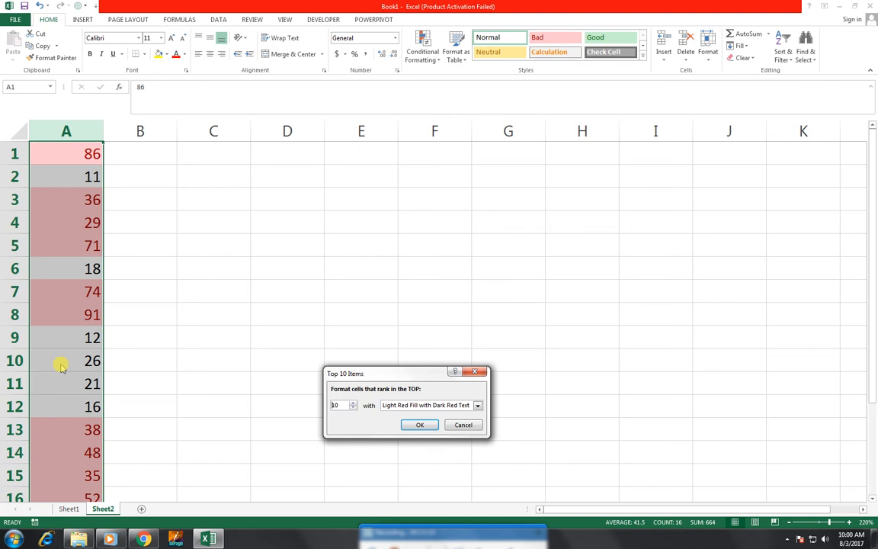
{"action": "left_click", "coordinate": [354, 408]}
{"action": "left_click", "coordinate": [354, 408]}
{"action": "left_click", "coordinate": [354, 408]}
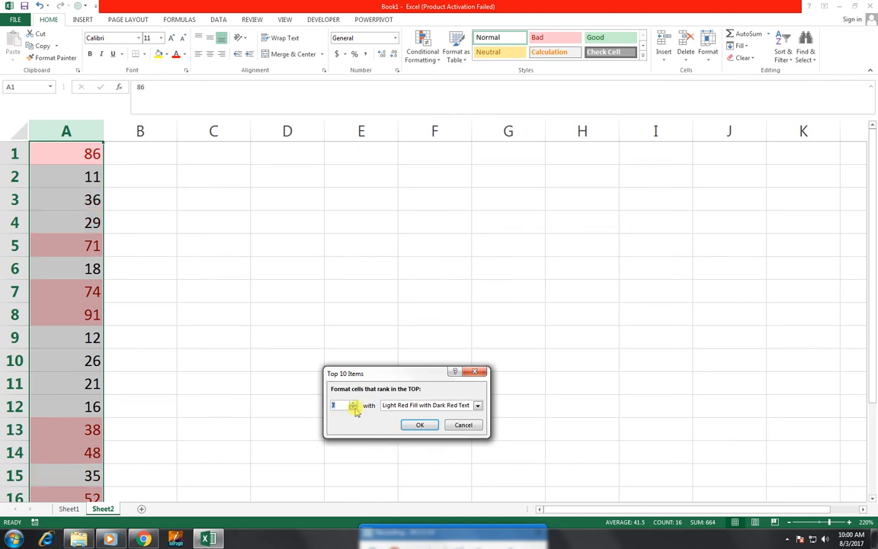
{"action": "left_click", "coordinate": [354, 409]}
{"action": "left_click", "coordinate": [354, 409]}
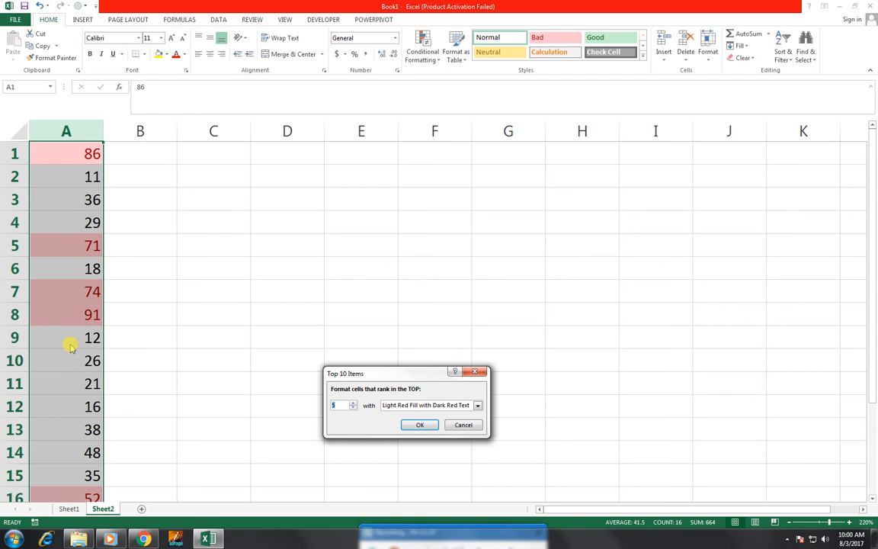
Step: Raise the top items count back to 10 and cancel the rule
{"action": "left_click", "coordinate": [353, 403]}
{"action": "left_click", "coordinate": [353, 402]}
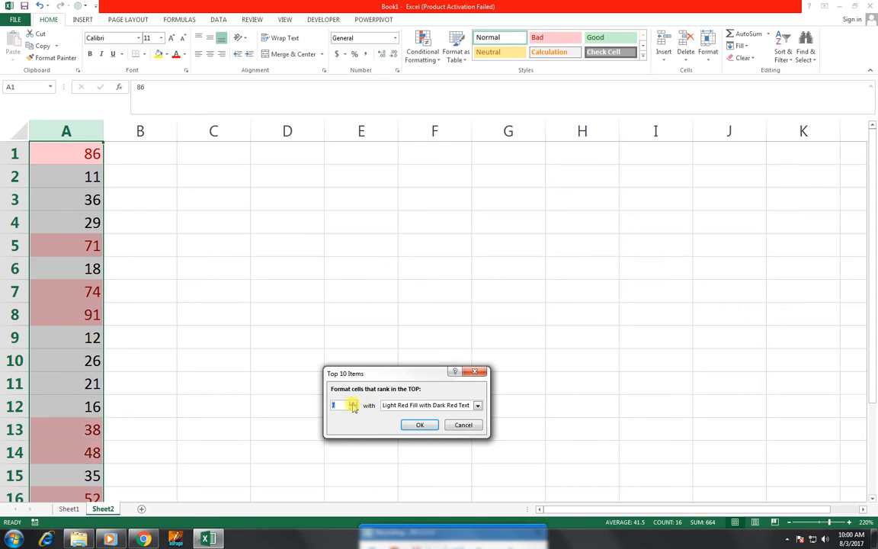
{"action": "left_click", "coordinate": [353, 402]}
{"action": "left_click", "coordinate": [352, 402]}
{"action": "left_click", "coordinate": [353, 402]}
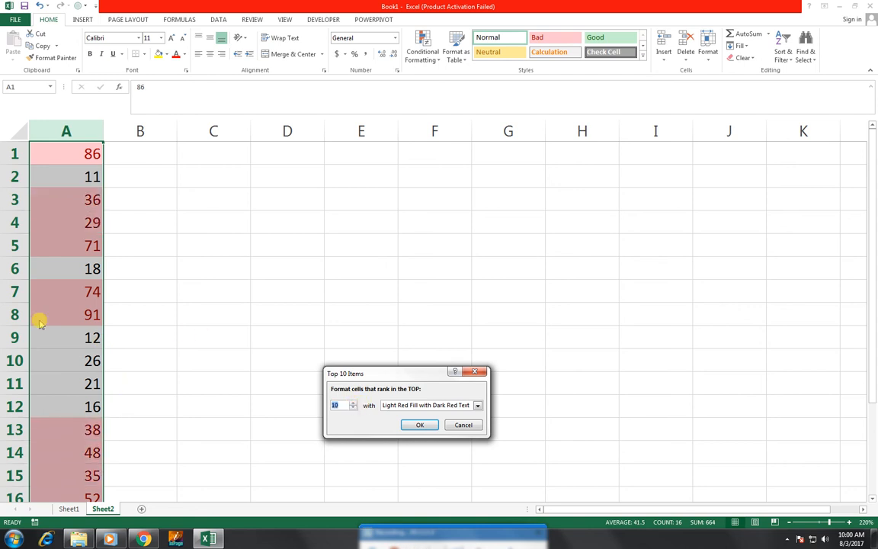
{"action": "left_click", "coordinate": [470, 428]}
Step: Preview a Bottom 10 Items rule on column A with the count lowered to 5, and cancel it
{"action": "left_click", "coordinate": [429, 57]}
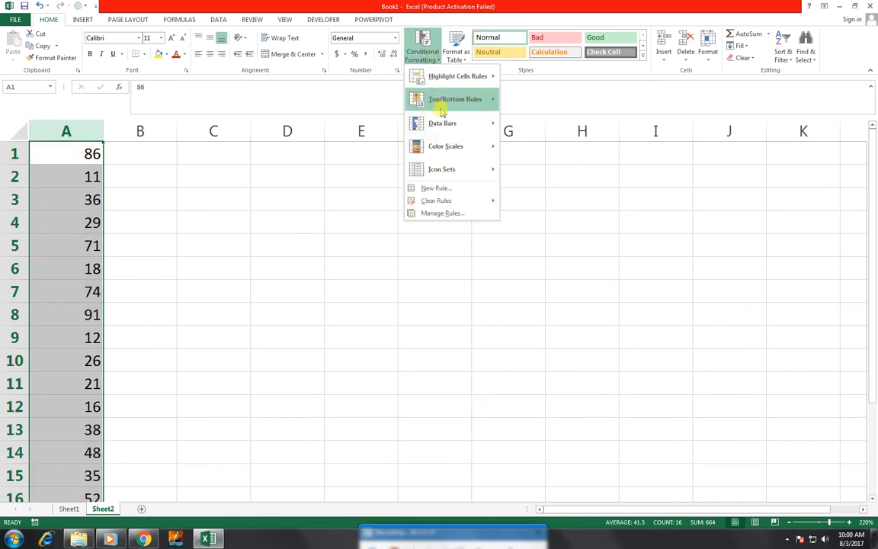
{"action": "mouse_move", "coordinate": [442, 110]}
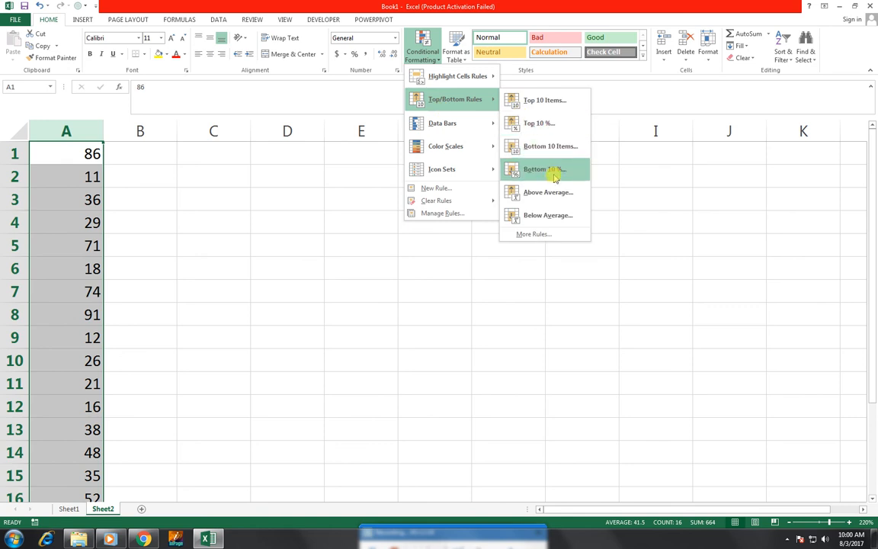
{"action": "left_click", "coordinate": [557, 145]}
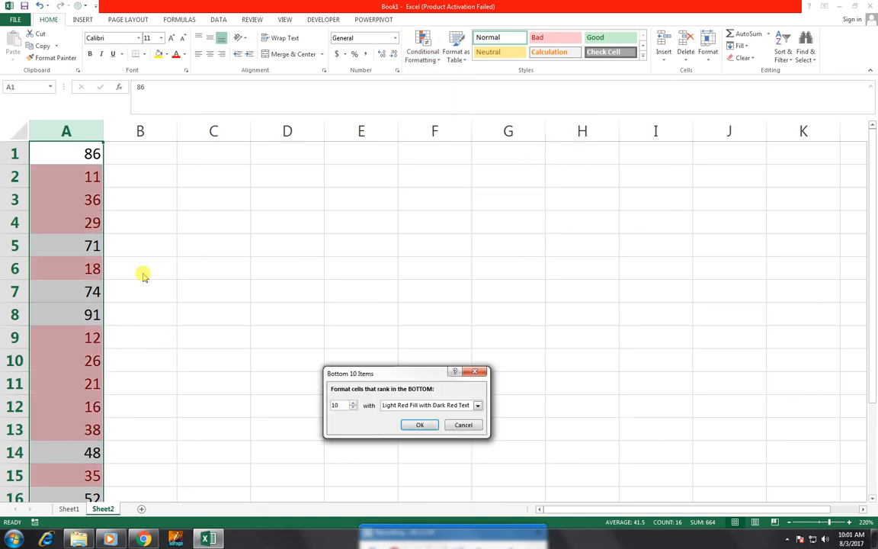
{"action": "left_click", "coordinate": [354, 411]}
{"action": "left_click", "coordinate": [354, 410]}
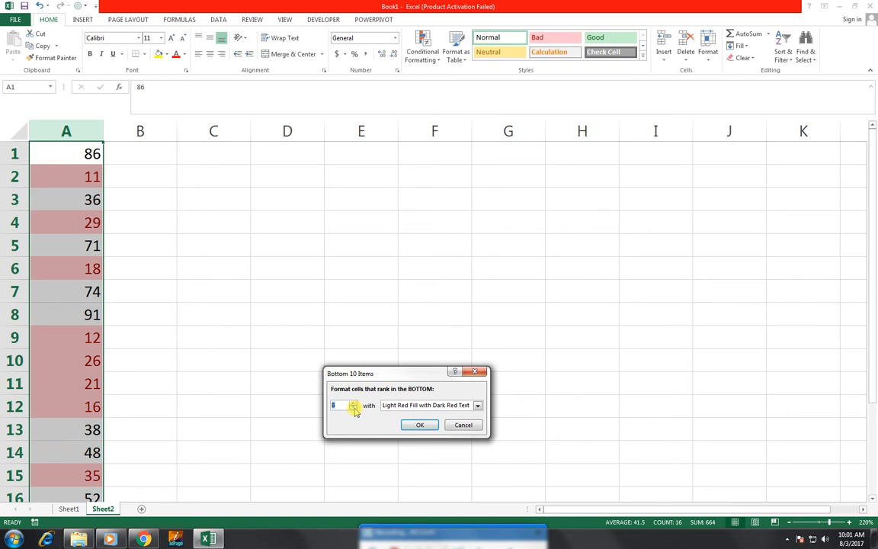
{"action": "left_click", "coordinate": [354, 411]}
{"action": "left_click", "coordinate": [354, 410]}
{"action": "left_click", "coordinate": [355, 410]}
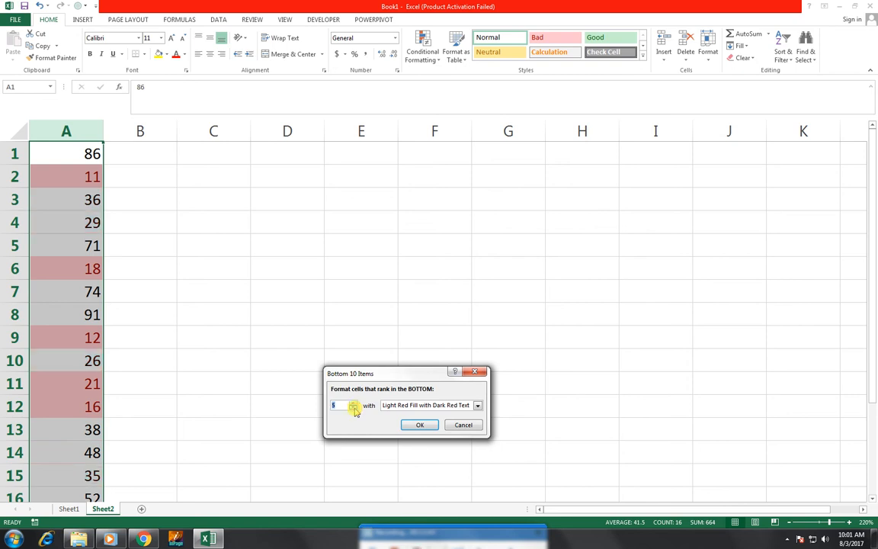
{"action": "left_click", "coordinate": [458, 427]}
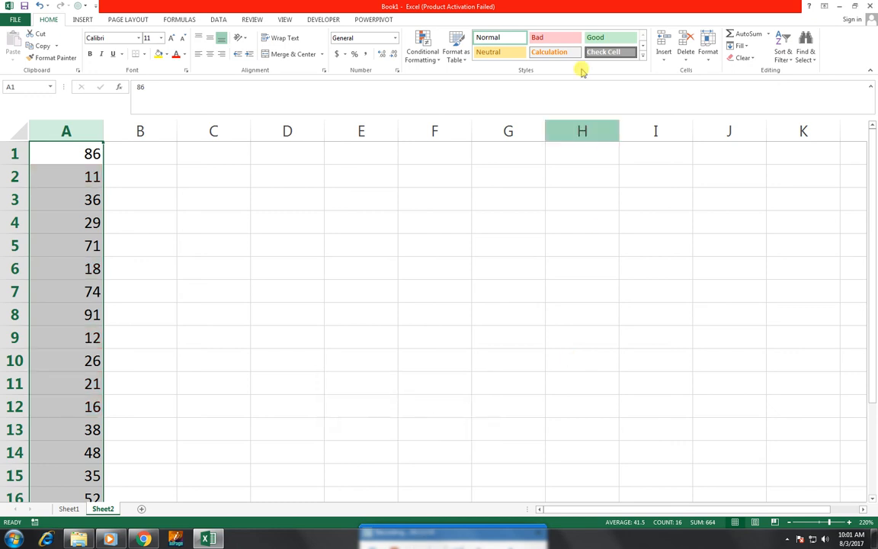
Step: Preview an Above Average rule on column A with light red fill and dark red text, and cancel it
{"action": "left_click", "coordinate": [431, 61]}
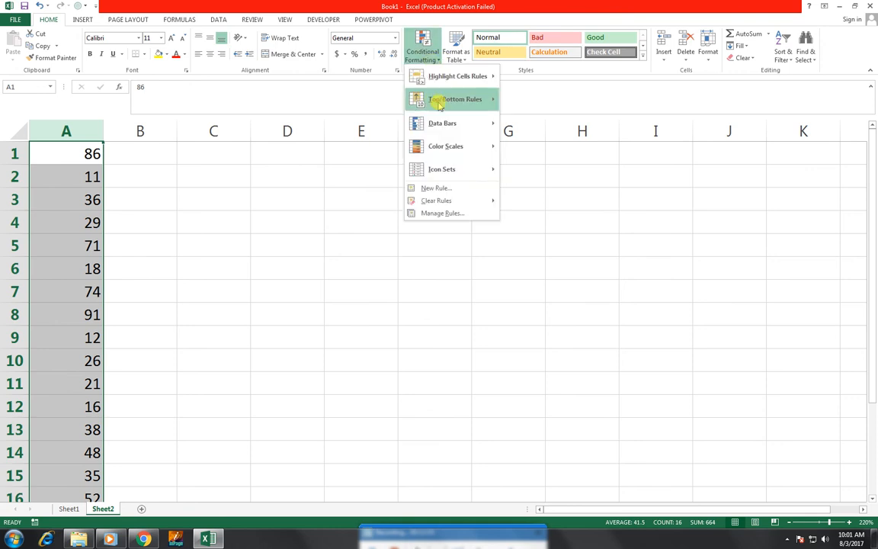
{"action": "mouse_move", "coordinate": [462, 102]}
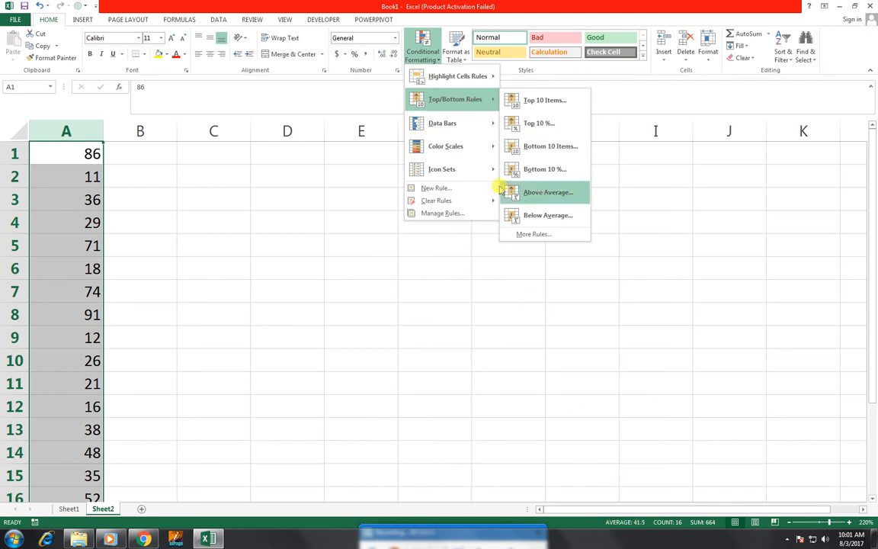
{"action": "mouse_move", "coordinate": [494, 98]}
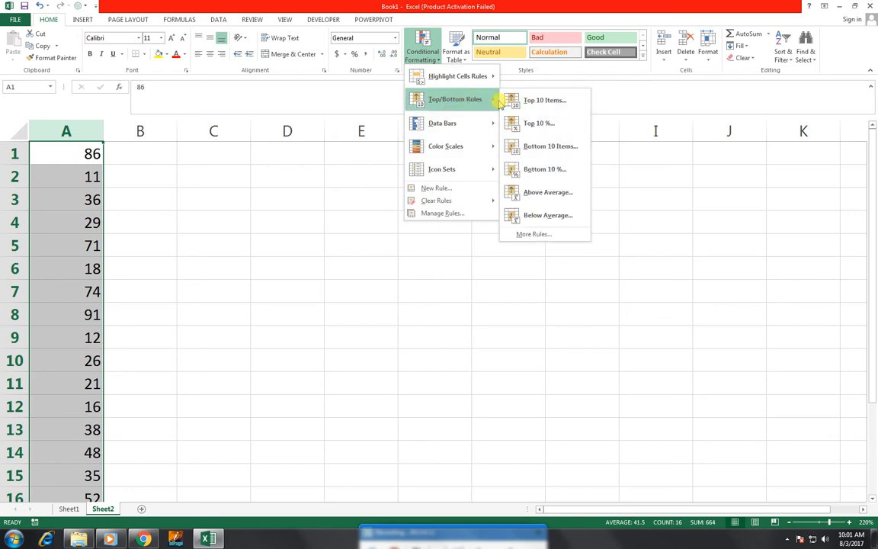
{"action": "left_click", "coordinate": [561, 200]}
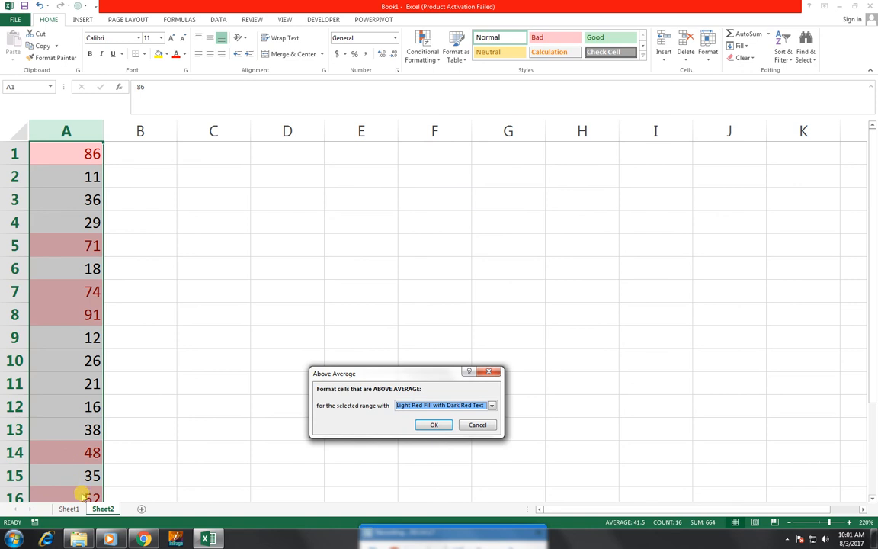
{"action": "left_click", "coordinate": [478, 425]}
Step: Preview a Below Average rule on column A with light red fill and dark red text, and cancel it
{"action": "left_click", "coordinate": [433, 55]}
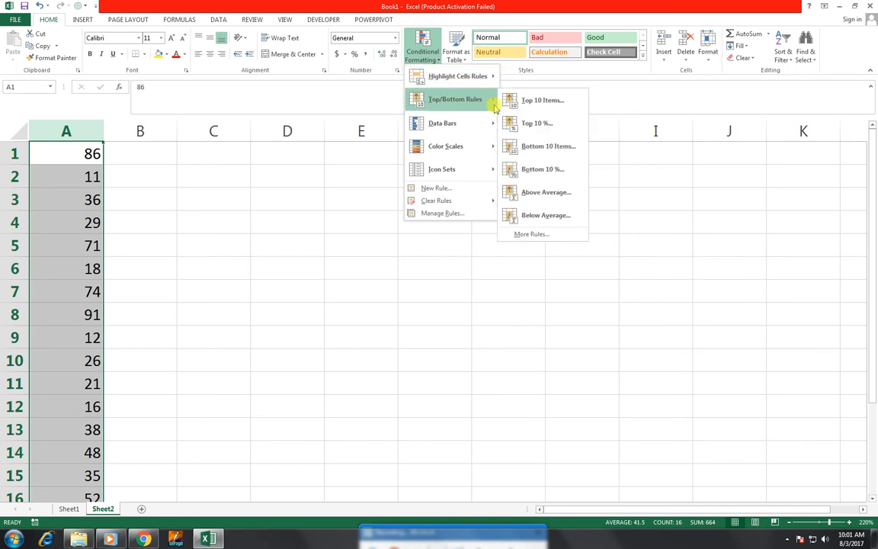
{"action": "left_click", "coordinate": [560, 221]}
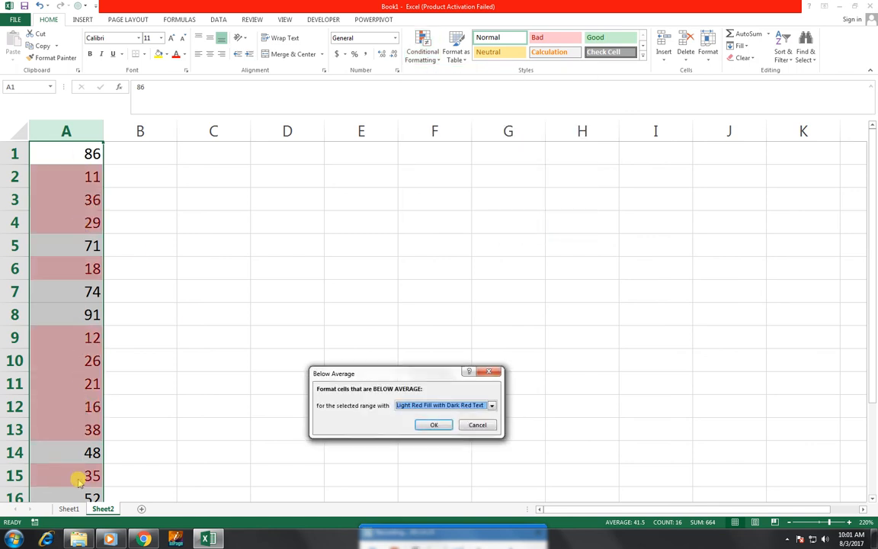
{"action": "left_click", "coordinate": [478, 426]}
Step: Apply red gradient-fill data bars to column A
{"action": "left_click", "coordinate": [436, 58]}
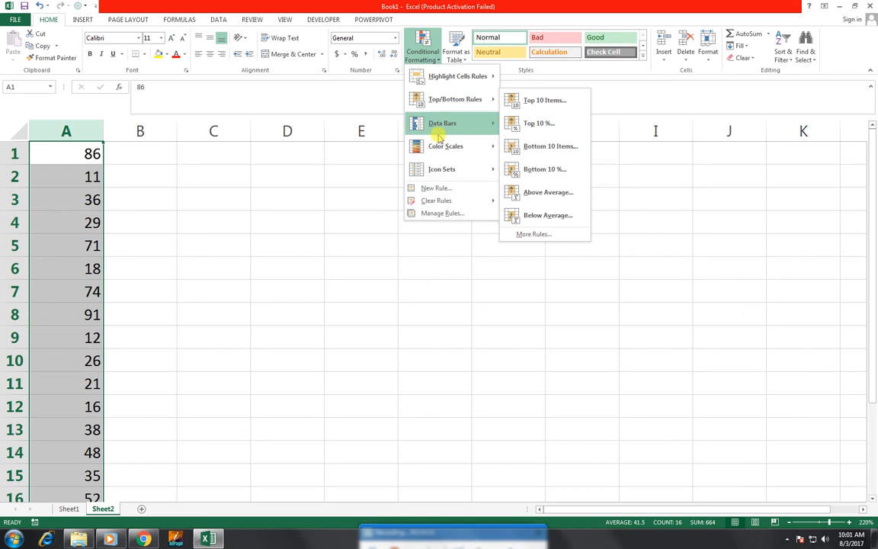
{"action": "mouse_move", "coordinate": [439, 135]}
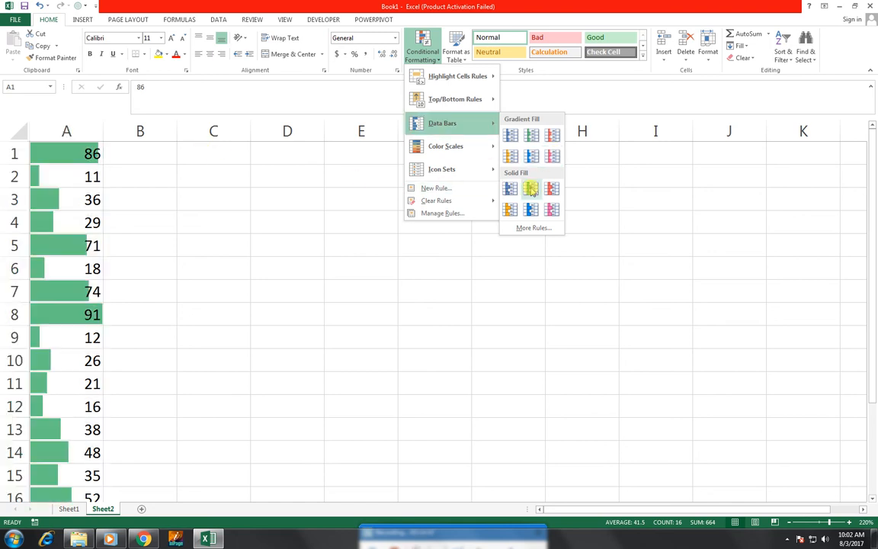
{"action": "left_click", "coordinate": [552, 134]}
Step: Enter 1 in cell C1 and fill it down to C15 as a series from 1 to 15
{"action": "left_click", "coordinate": [215, 152]}
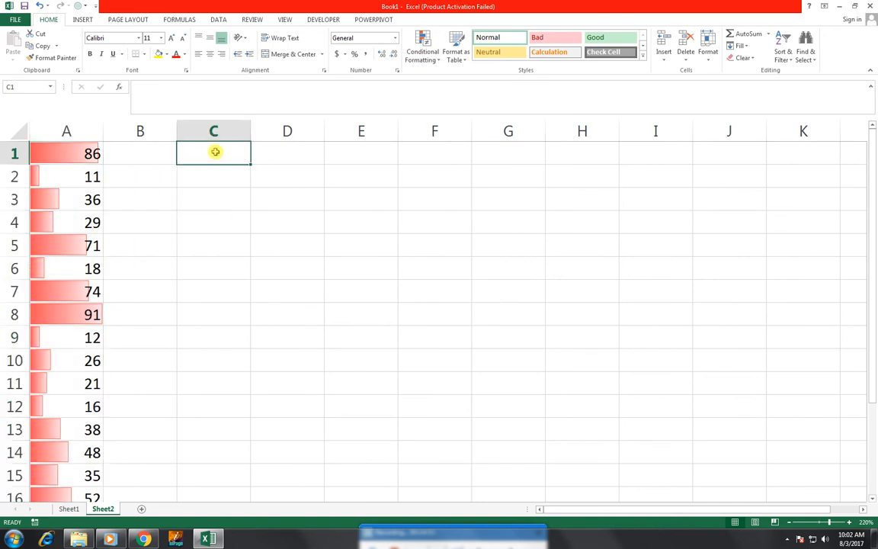
{"action": "type", "text": "1"}
{"action": "key", "text": "Return"}
{"action": "left_click", "coordinate": [216, 152]}
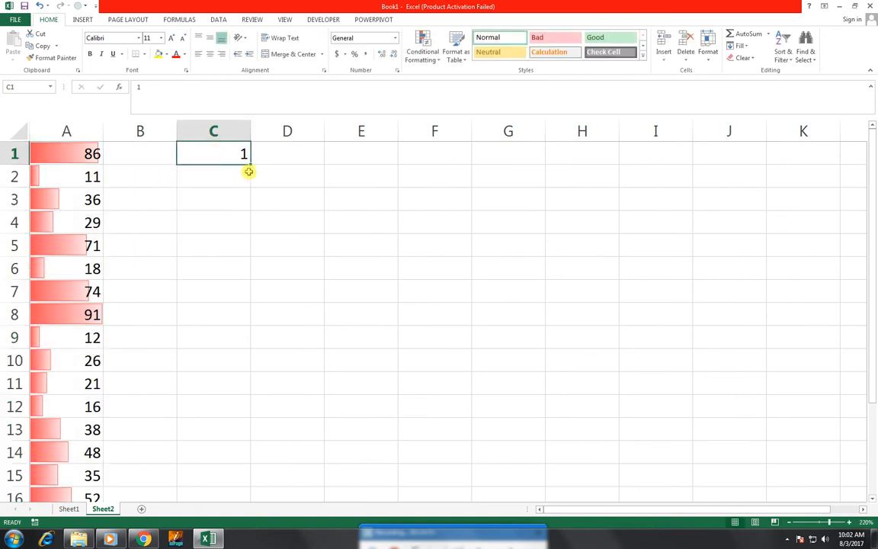
{"action": "left_click_drag", "start_coordinate": [252, 163], "coordinate": [237, 491]}
Step: Apply purple gradient-fill data bars to C1:C15 and extend the number series down to C18
{"action": "left_click", "coordinate": [424, 55]}
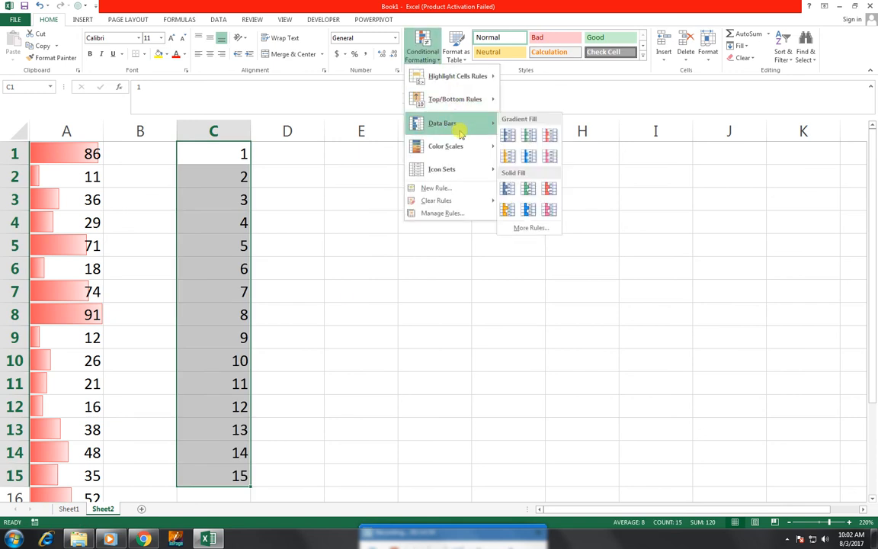
{"action": "left_click", "coordinate": [549, 156]}
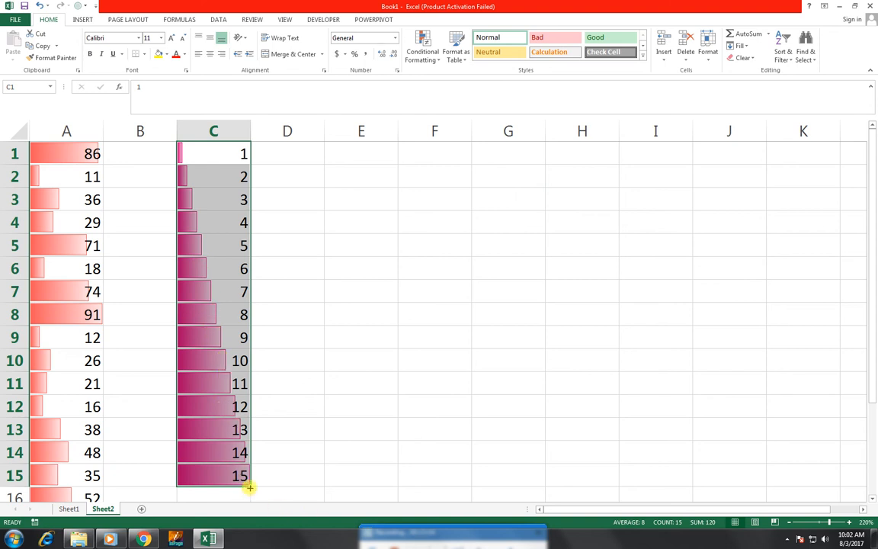
{"action": "left_click_drag", "start_coordinate": [249, 486], "coordinate": [255, 467]}
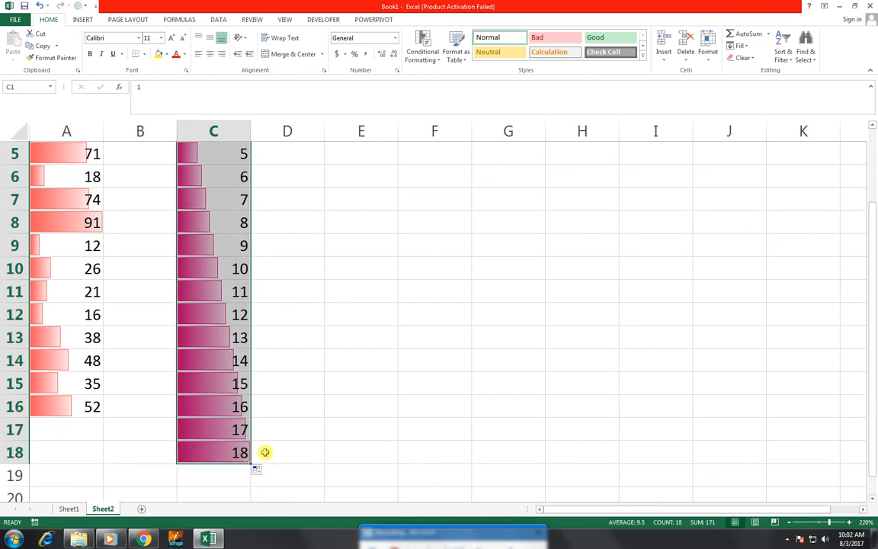
Step: Apply the gray three-arrow icon set to C1:C18 on top of the data bars
{"action": "scroll", "coordinate": [264, 452], "scroll_direction": "up", "scroll_amount": 2}
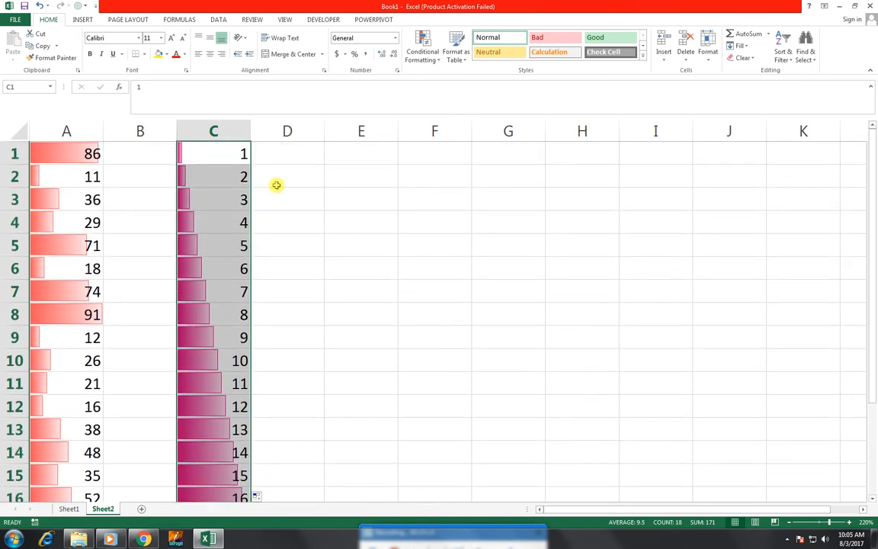
{"action": "left_click", "coordinate": [429, 59]}
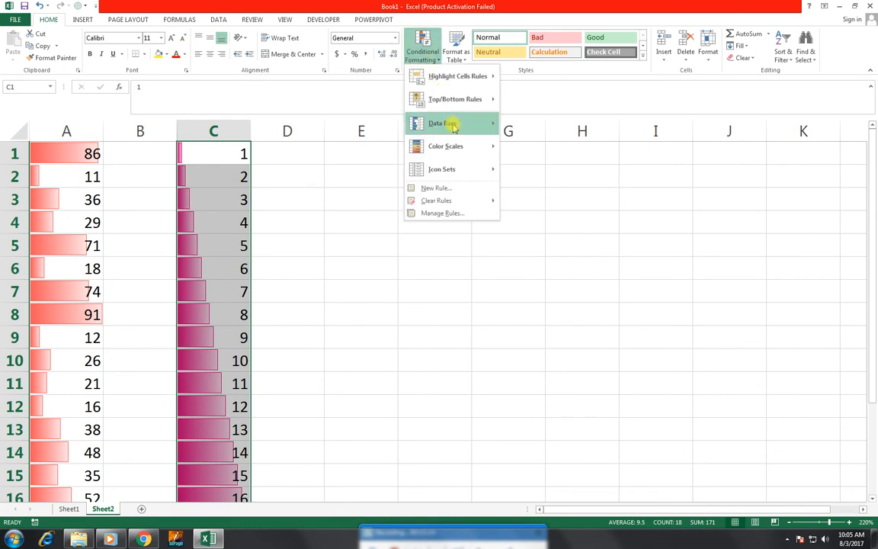
{"action": "mouse_move", "coordinate": [449, 122]}
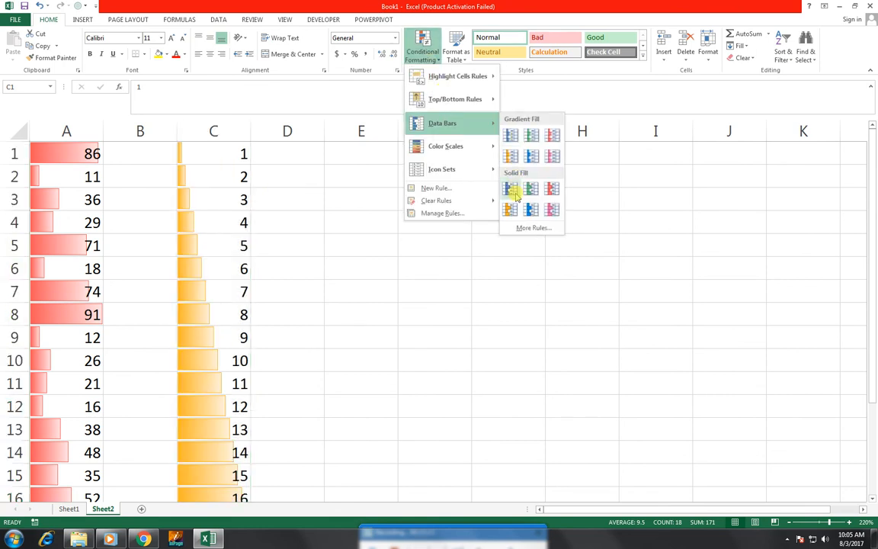
{"action": "mouse_move", "coordinate": [480, 144]}
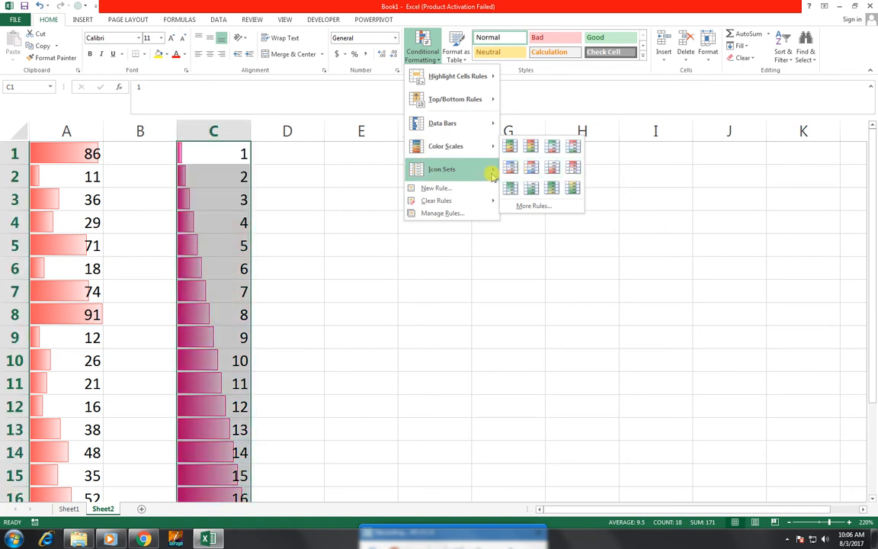
{"action": "mouse_move", "coordinate": [493, 175]}
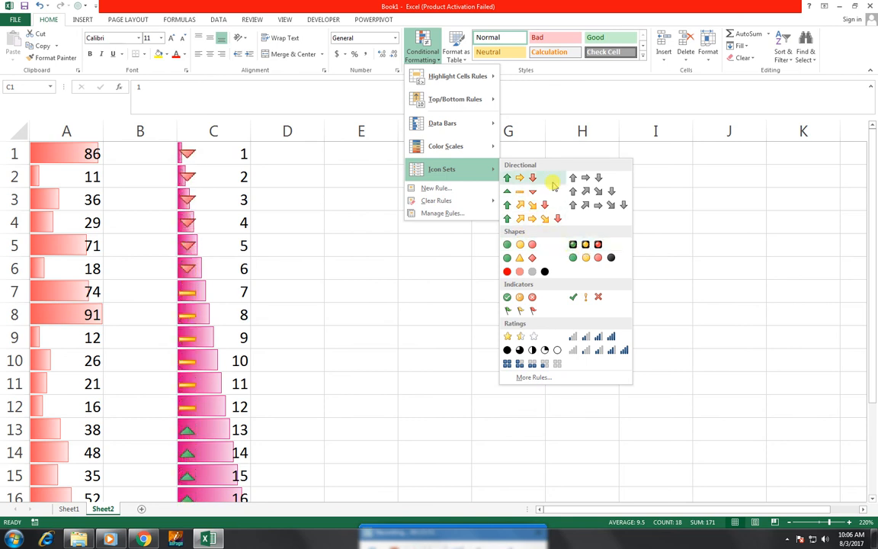
{"action": "left_click", "coordinate": [577, 179]}
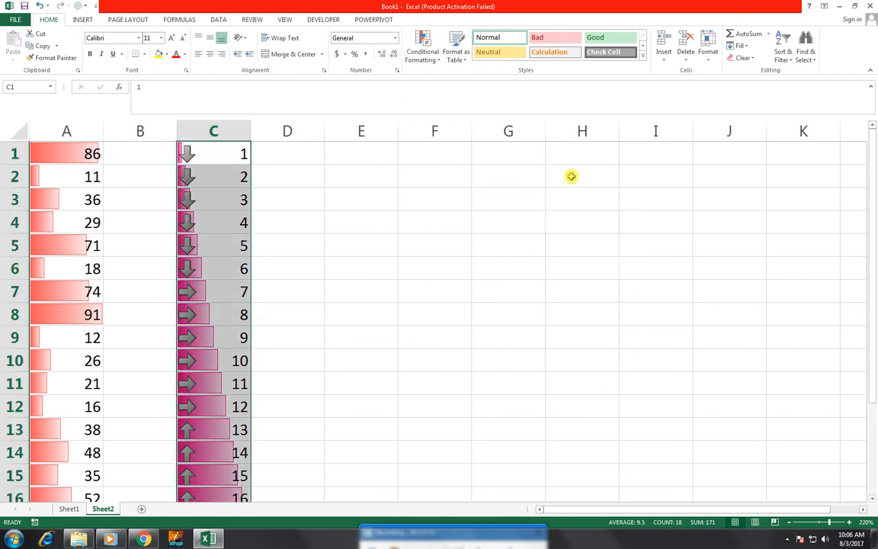
Step: Open the conditional formatting rules for C1:C18, examine the icon set rule's thresholds, and leave that rule without editing it
{"action": "left_click", "coordinate": [427, 53]}
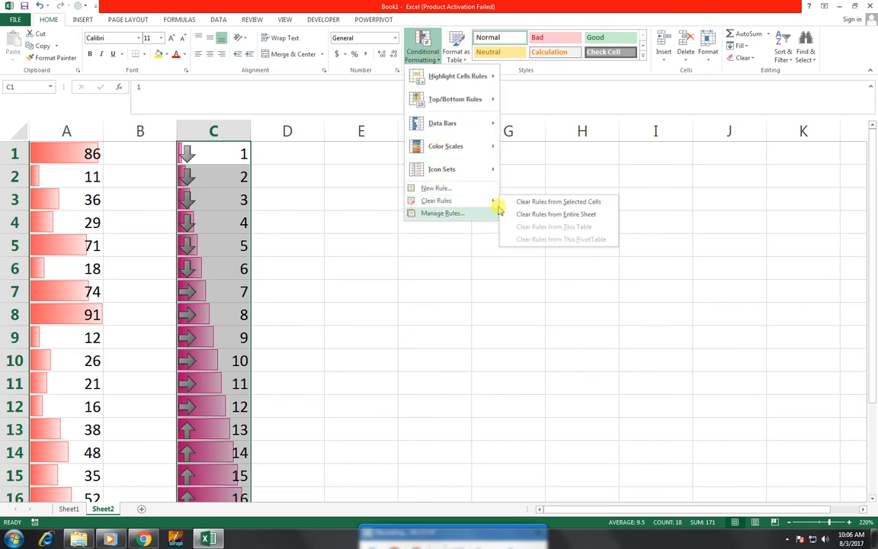
{"action": "left_click", "coordinate": [466, 215]}
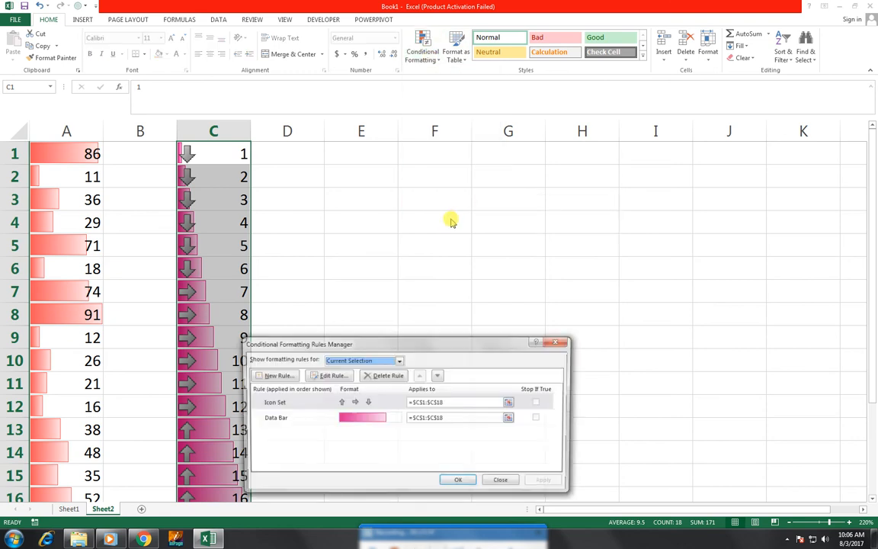
{"action": "left_click_drag", "start_coordinate": [347, 343], "coordinate": [395, 202]}
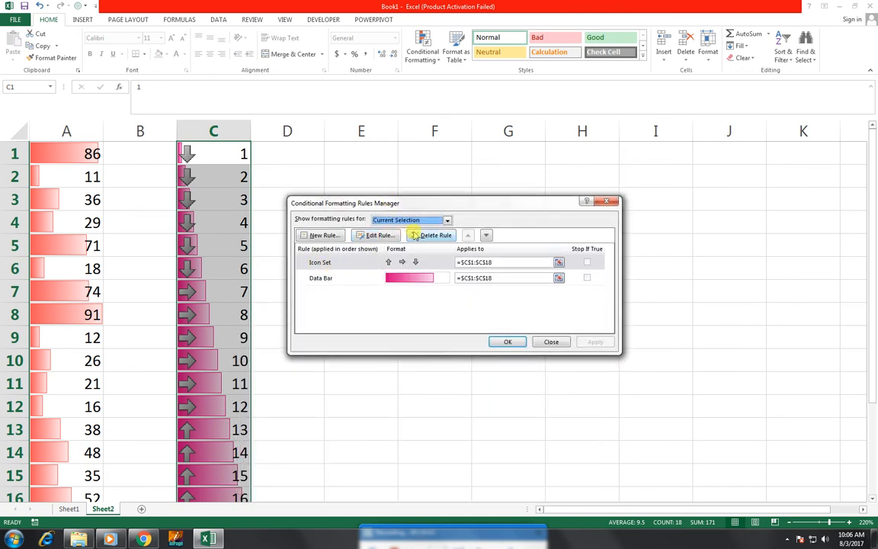
{"action": "double_click", "coordinate": [378, 262]}
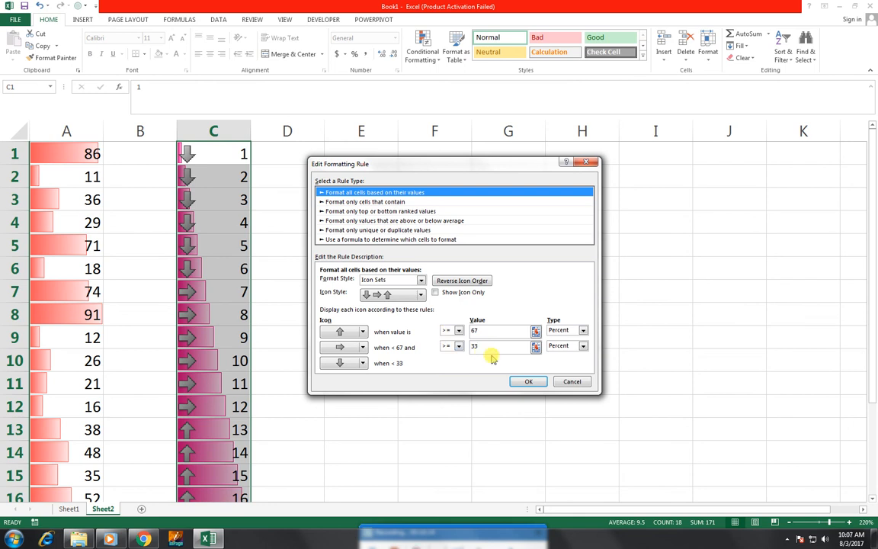
{"action": "left_click", "coordinate": [572, 381]}
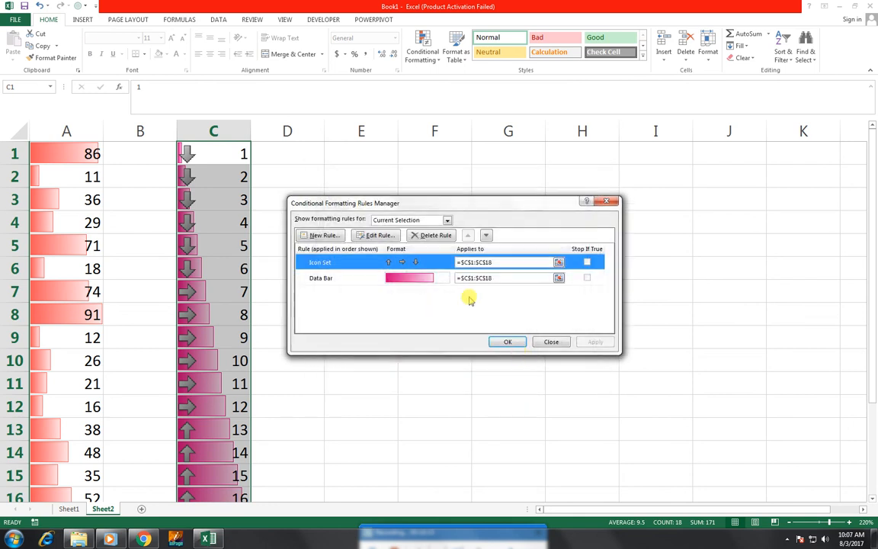
Step: Delete the icon set and data bar rules from C1:C18 and apply the removal
{"action": "left_click", "coordinate": [433, 235]}
{"action": "left_click", "coordinate": [576, 343]}
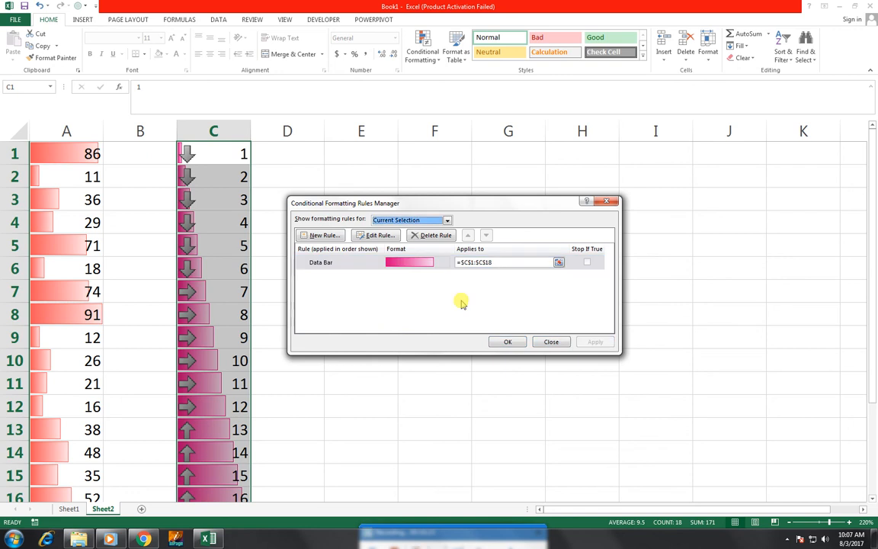
{"action": "left_click", "coordinate": [418, 235]}
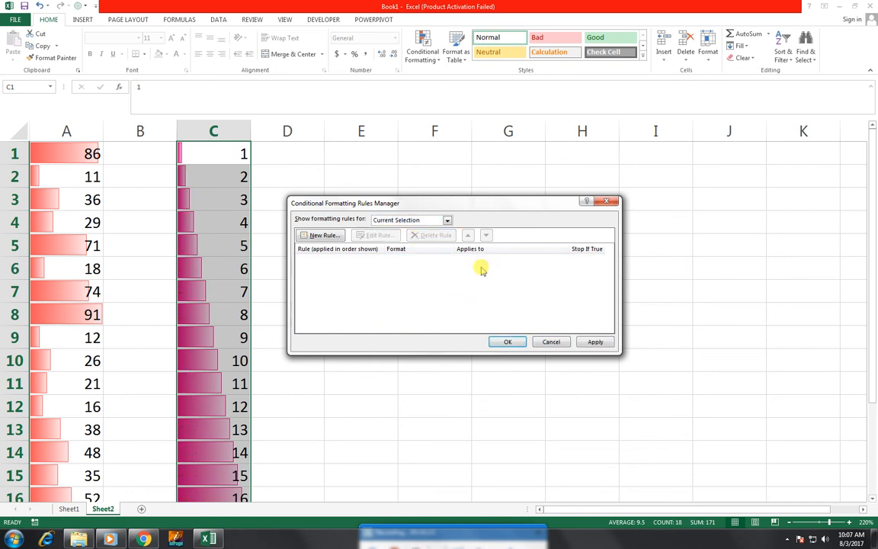
{"action": "left_click", "coordinate": [596, 342]}
{"action": "left_click", "coordinate": [507, 341]}
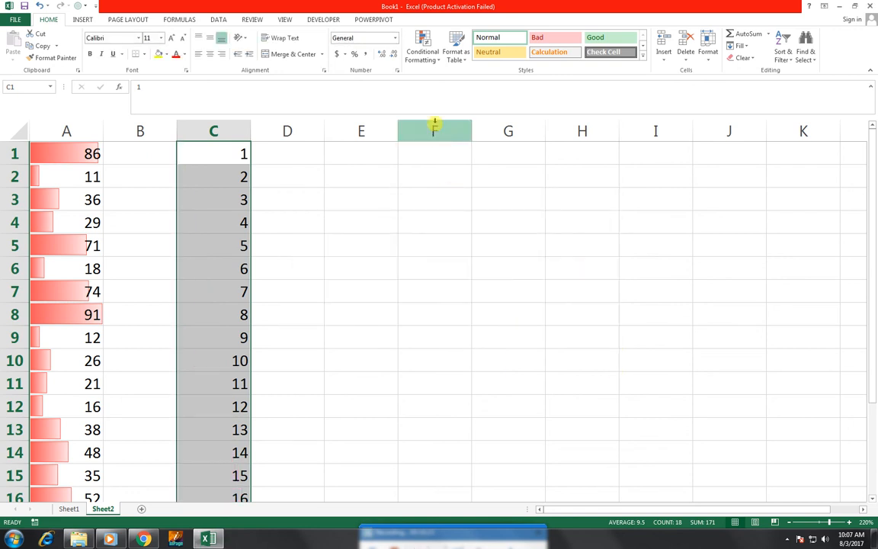
Step: Examine the rule types and format style options for a new formatting rule on C1:C18 without creating one
{"action": "left_click", "coordinate": [435, 52]}
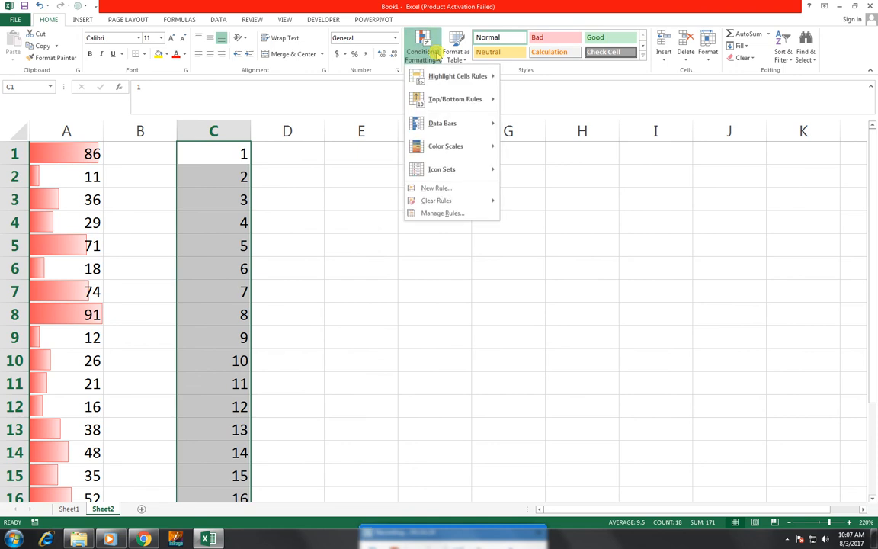
{"action": "left_click", "coordinate": [473, 190]}
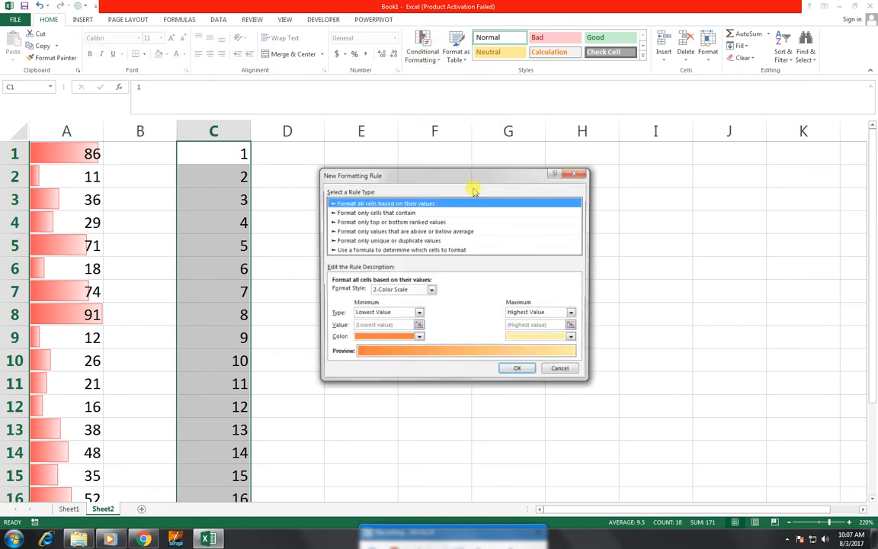
{"action": "left_click", "coordinate": [562, 369]}
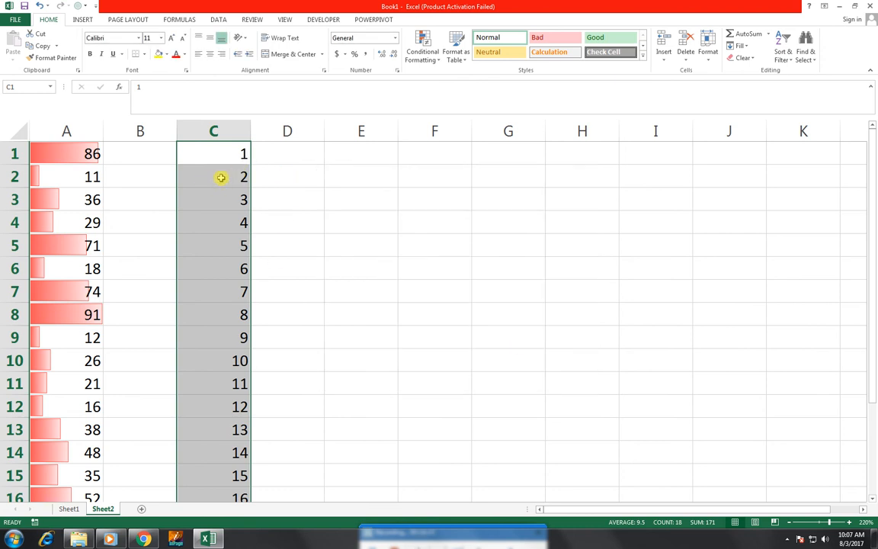
{"action": "left_click", "coordinate": [423, 57]}
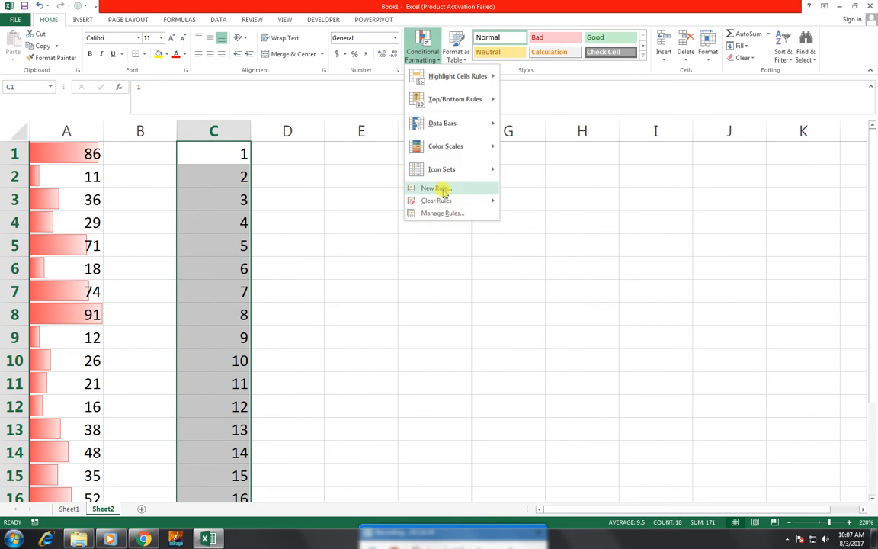
{"action": "left_click", "coordinate": [443, 191]}
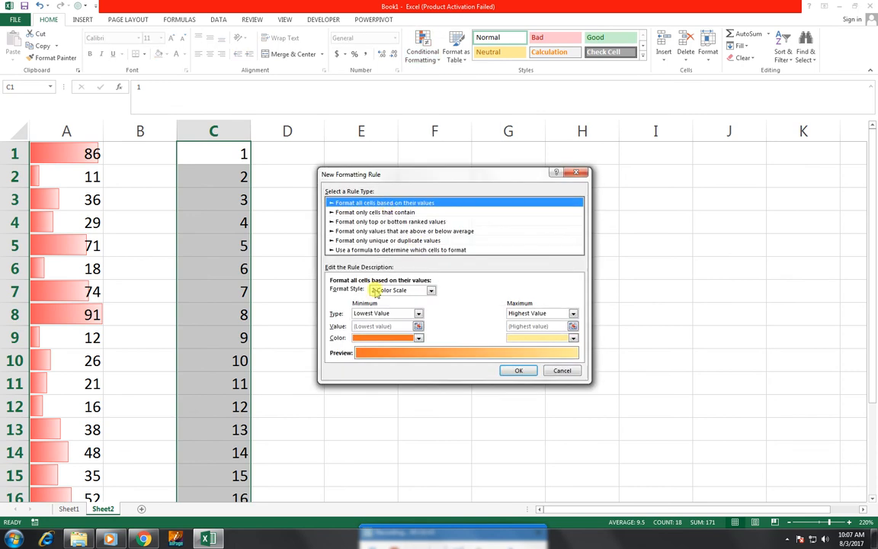
{"action": "left_click", "coordinate": [565, 371]}
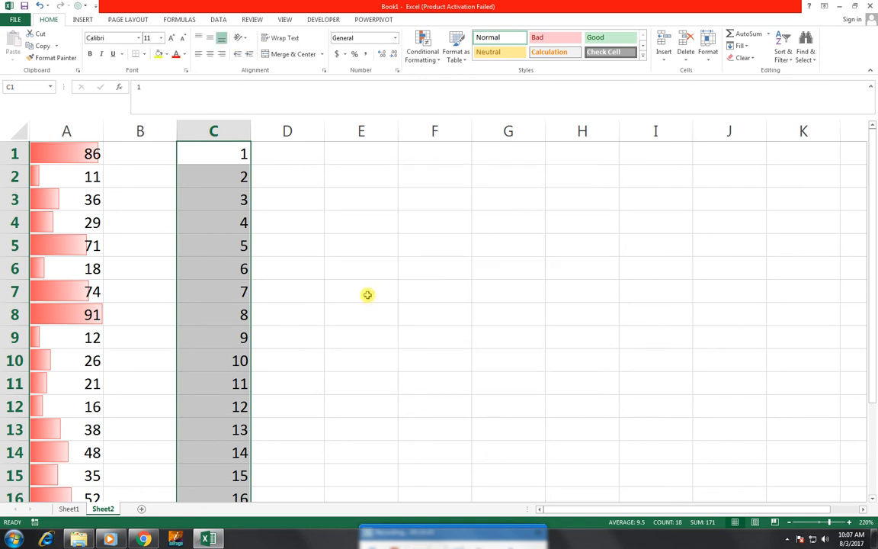